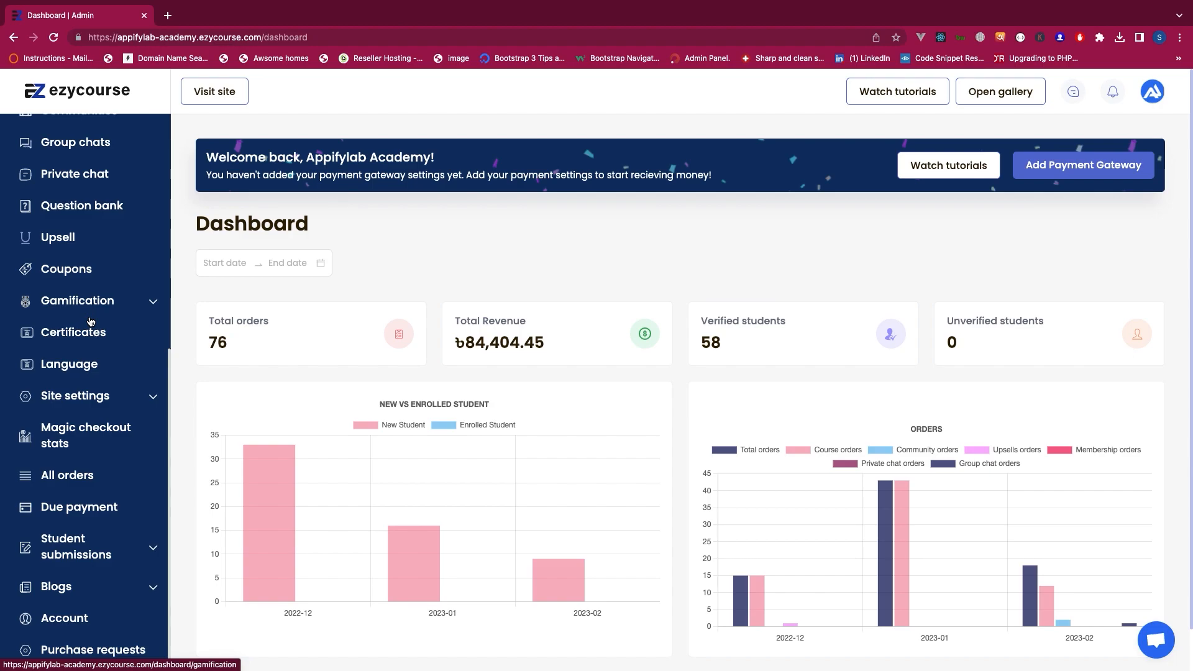
- Start a new custom form named "Live test test form" and enable emailing the owner when someone submits a response
scroll(91, 322, "up", 6)
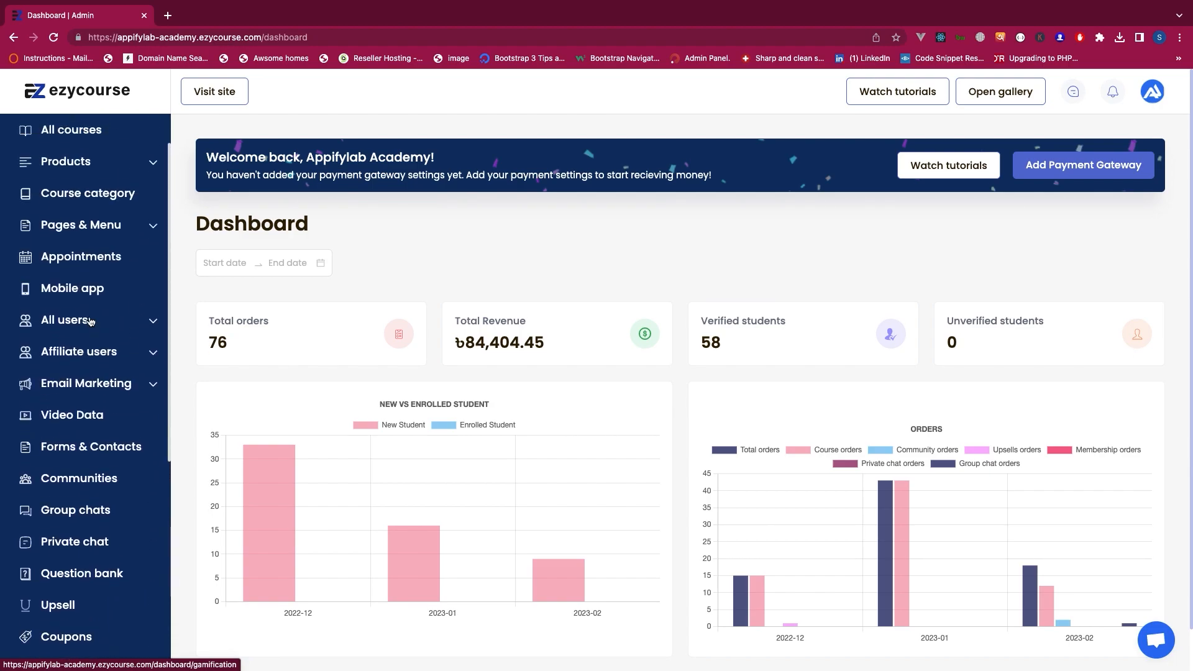
left_click(74, 459)
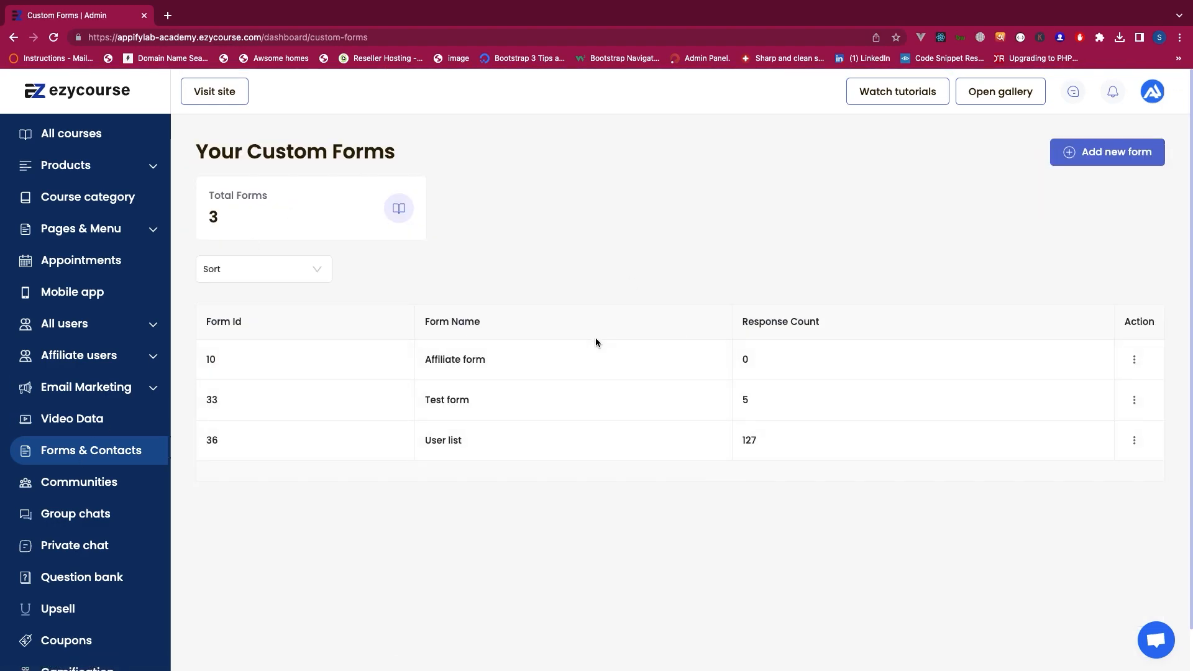
left_click(1107, 151)
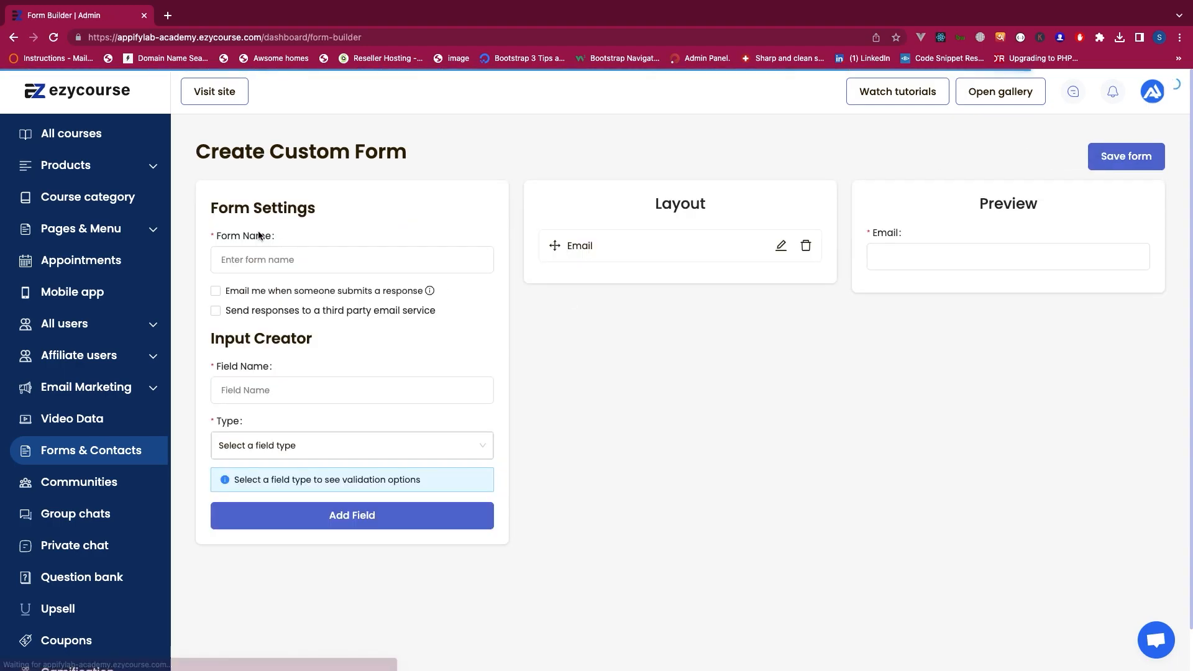
left_click(268, 257)
type("Live")
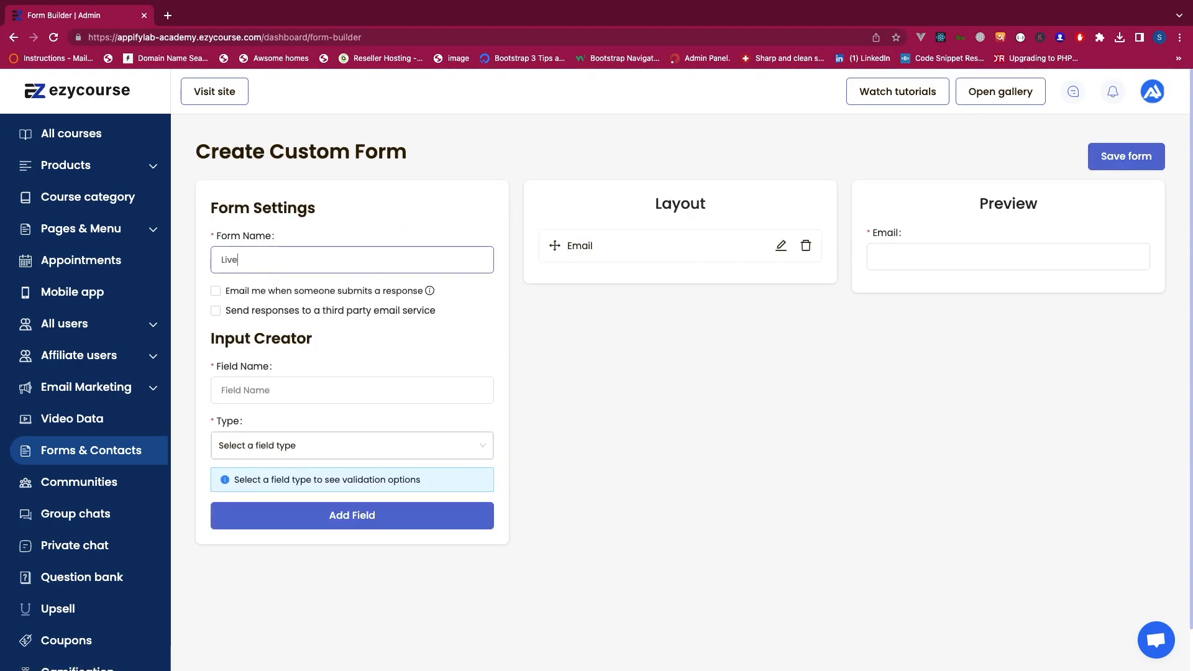
type(" test test form")
left_click(258, 294)
left_click(258, 294)
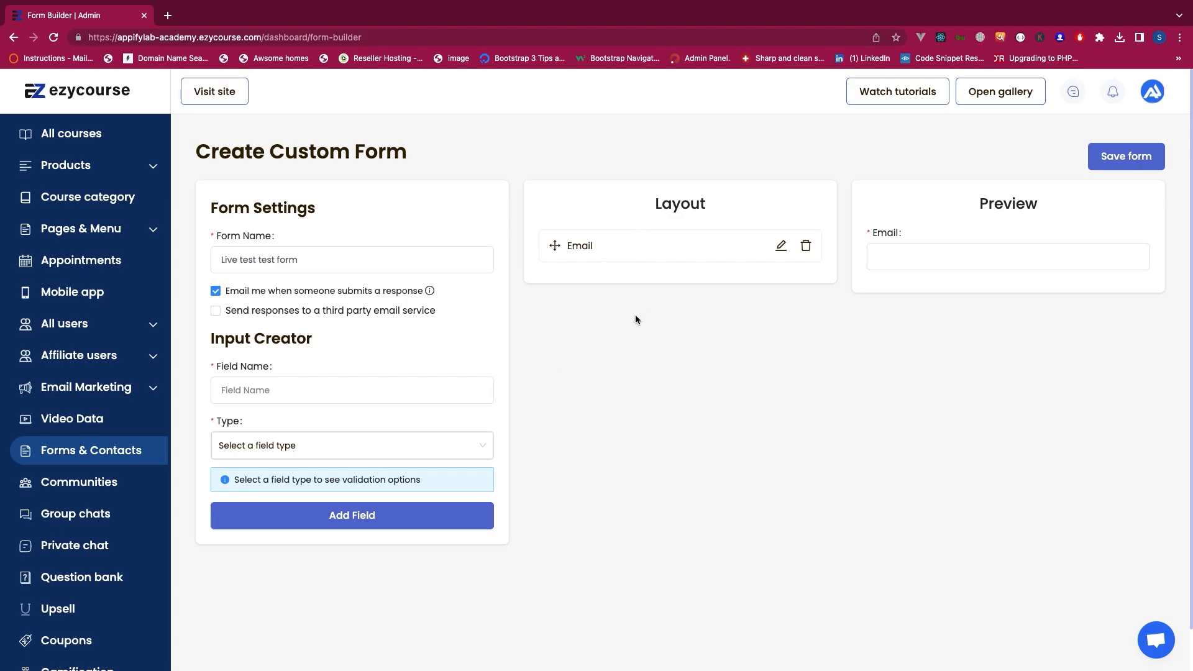
- Add a required Text field named "First name" to the form, with validation options shown
left_click(311, 389)
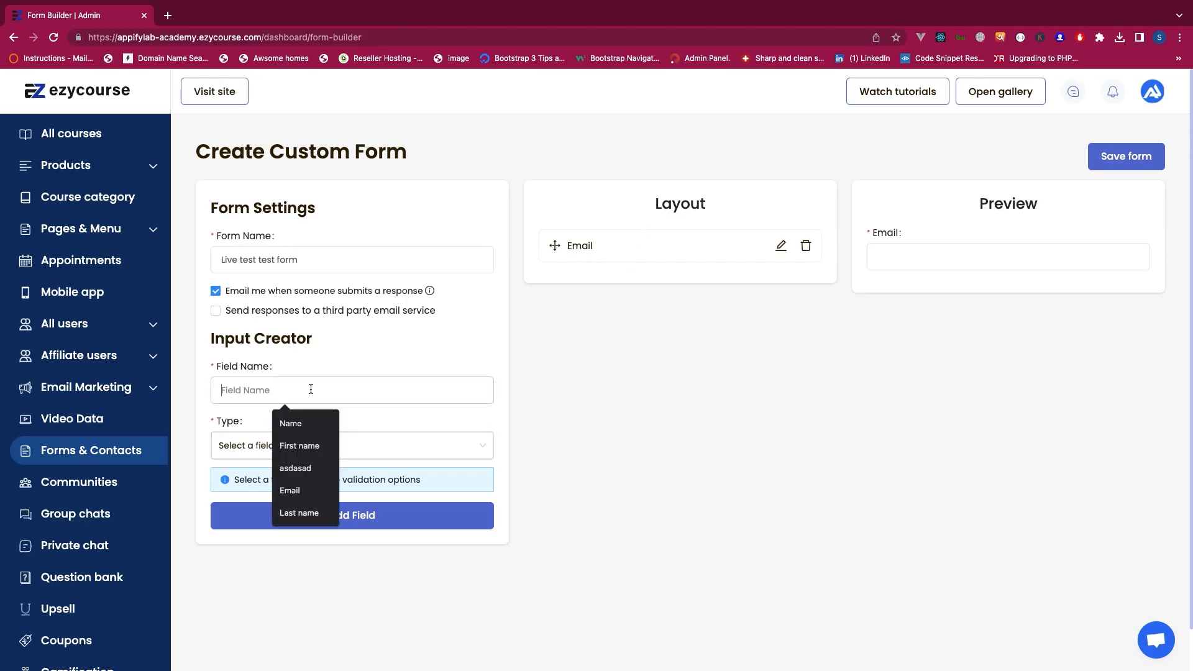
left_click(299, 446)
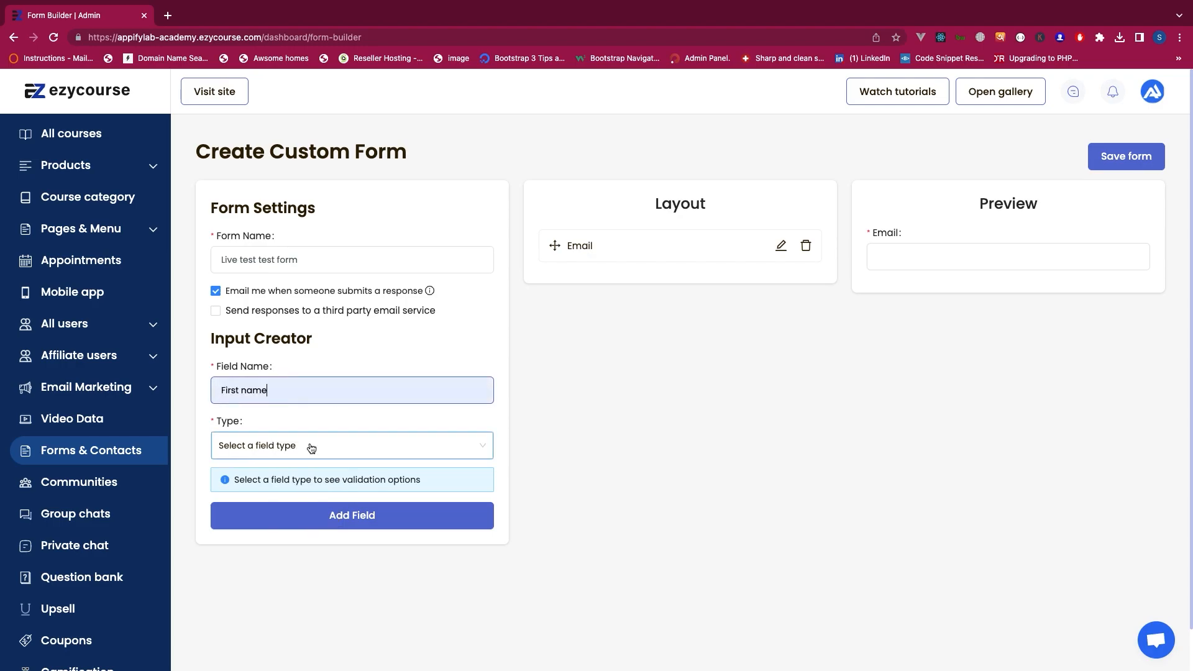
left_click(311, 449)
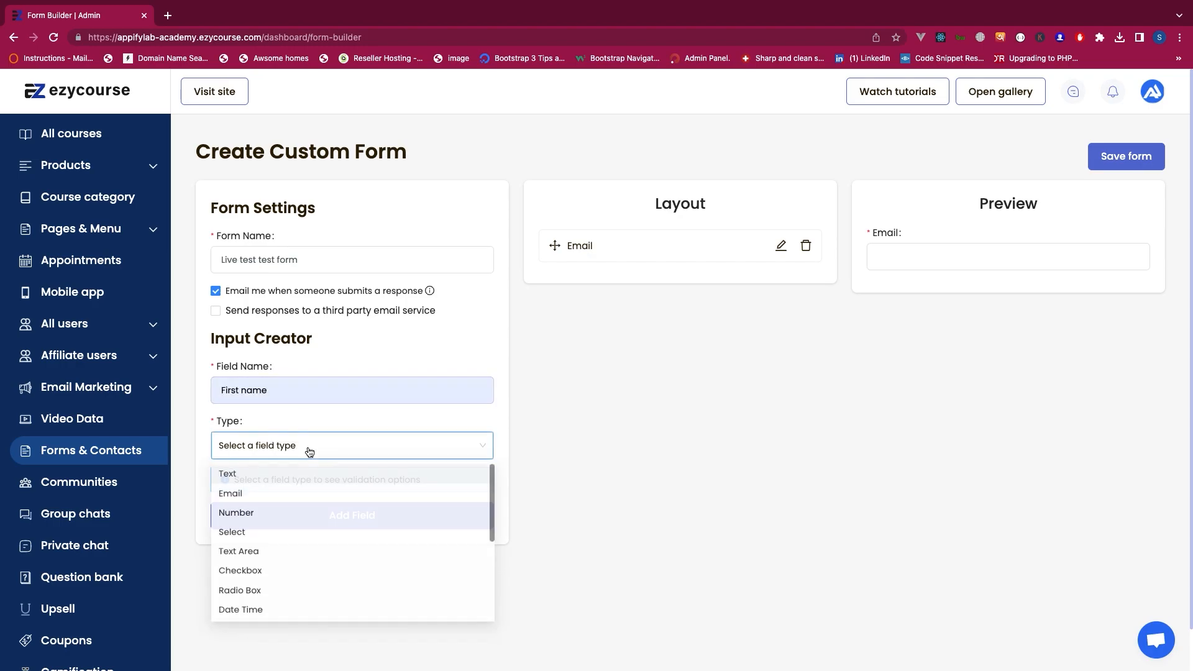
left_click(278, 483)
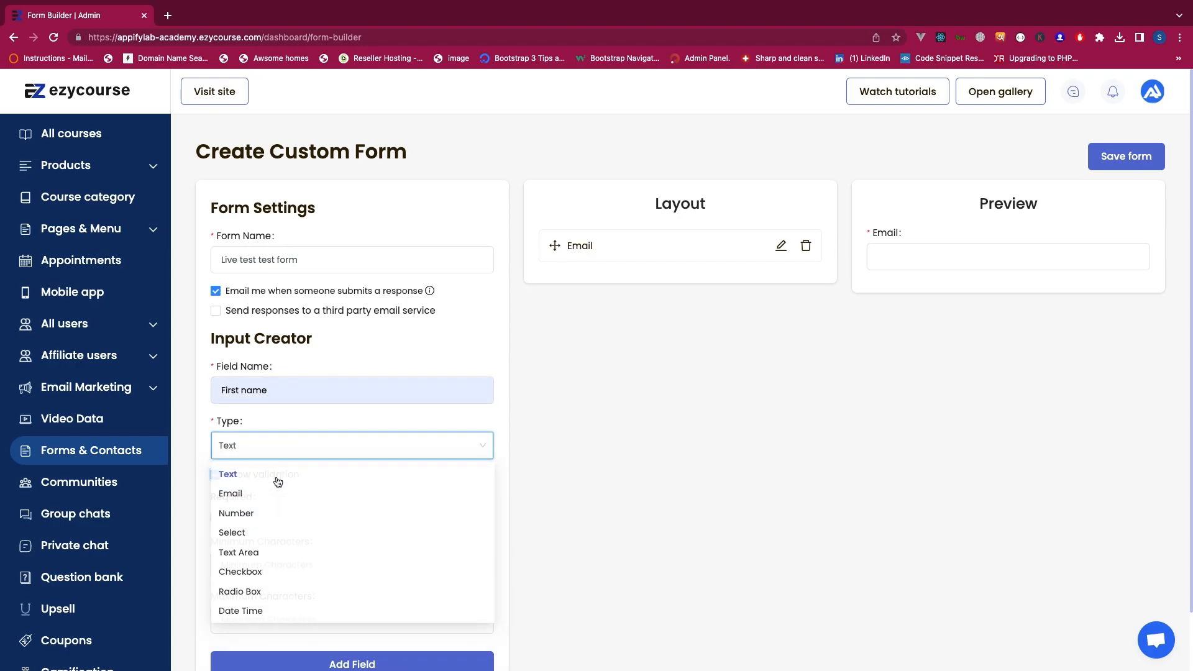
left_click(256, 451)
left_click(256, 451)
scroll(258, 453, "down", 2)
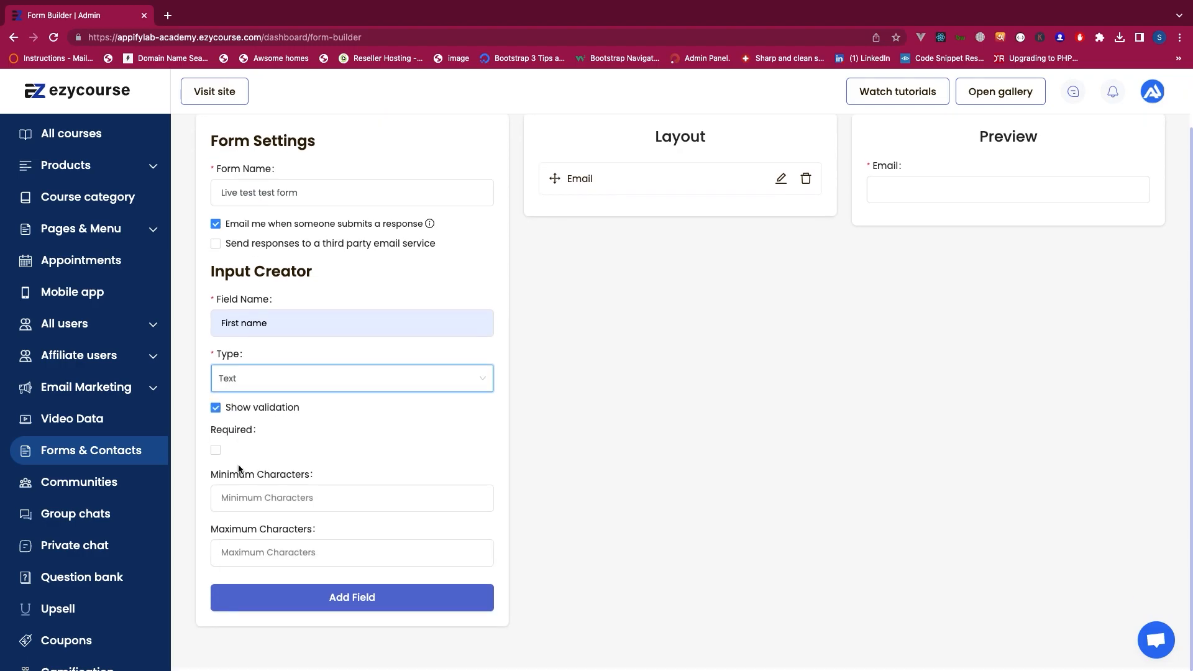
left_click(216, 453)
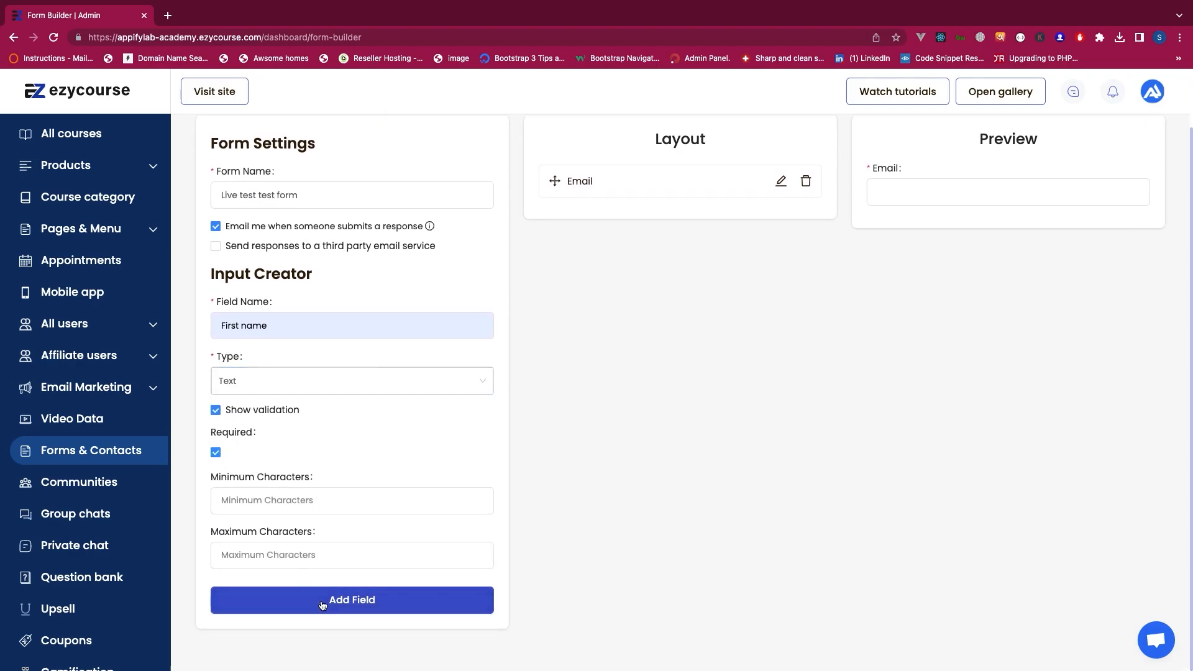
left_click(321, 599)
- Add a required Text field named "Last name" to the form
left_click(308, 353)
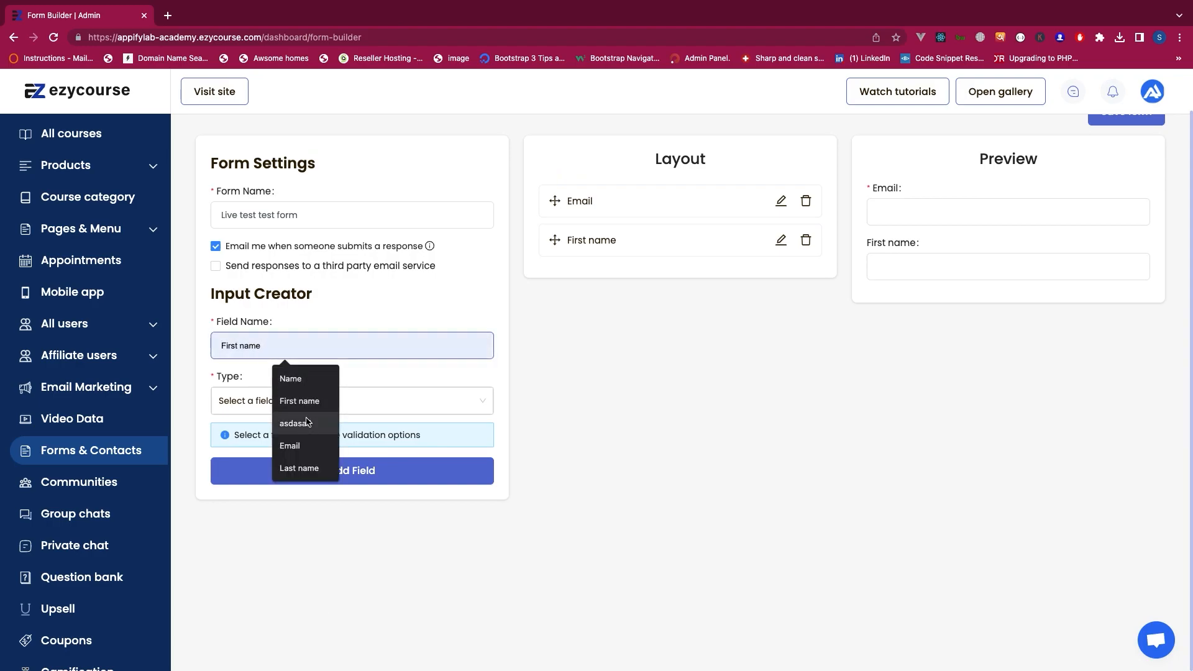
left_click(300, 467)
left_click(236, 401)
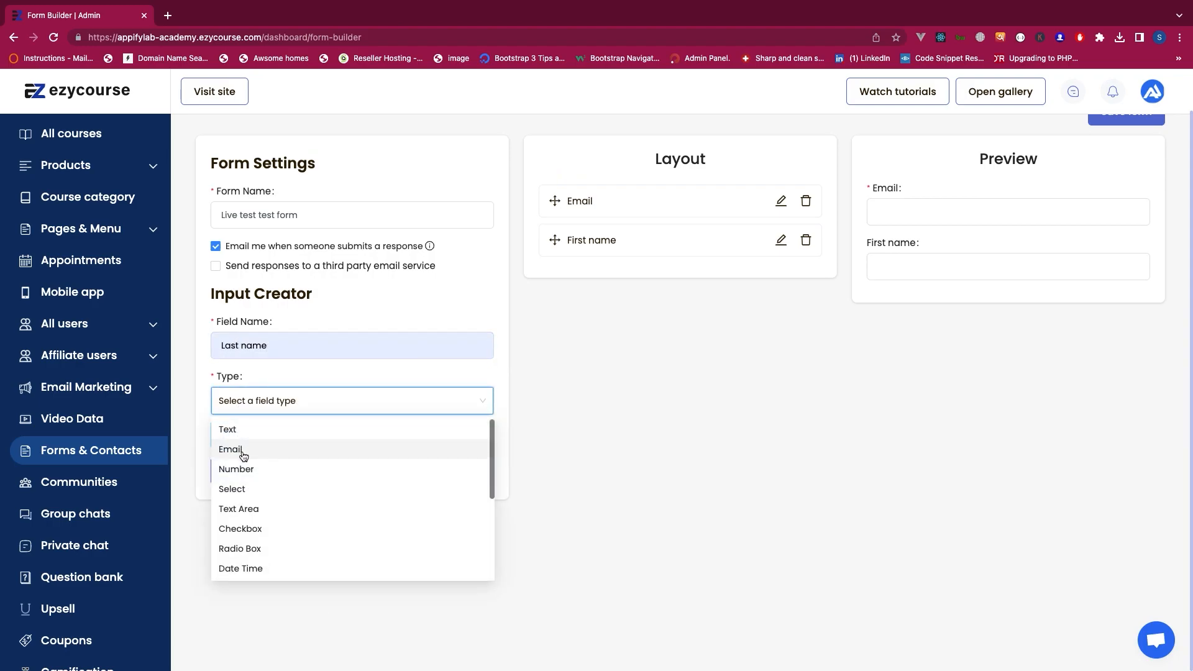
left_click(260, 430)
left_click(217, 474)
left_click(297, 621)
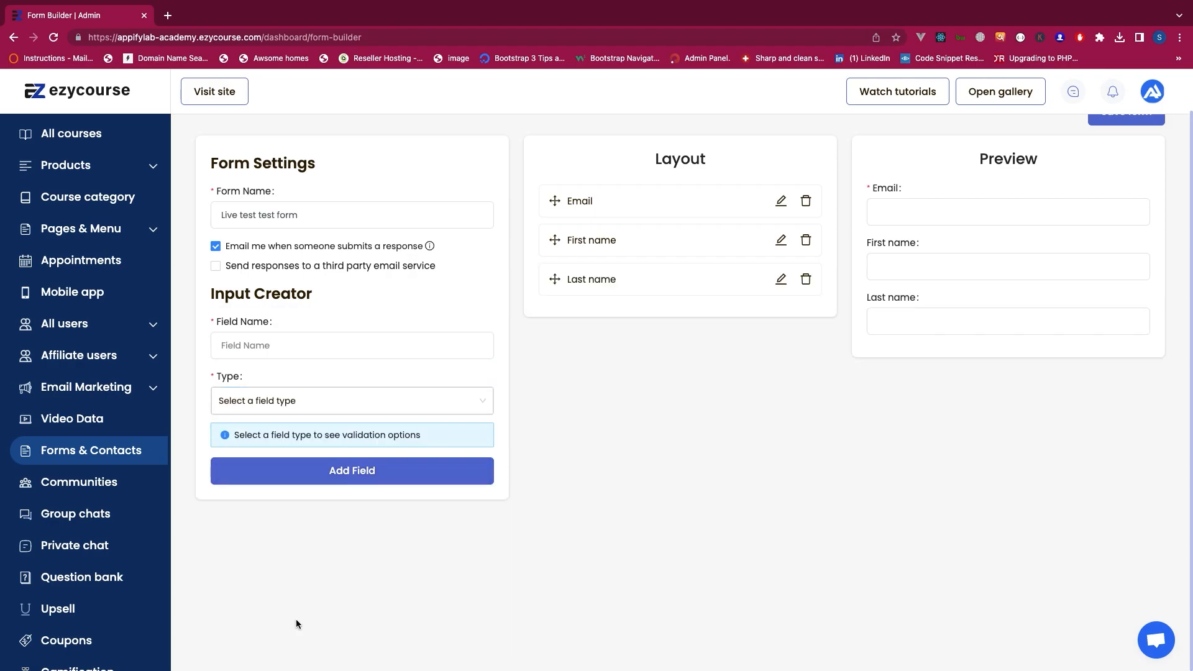
- Save the custom form and check its response count in the forms list
scroll(879, 344, "up", 2)
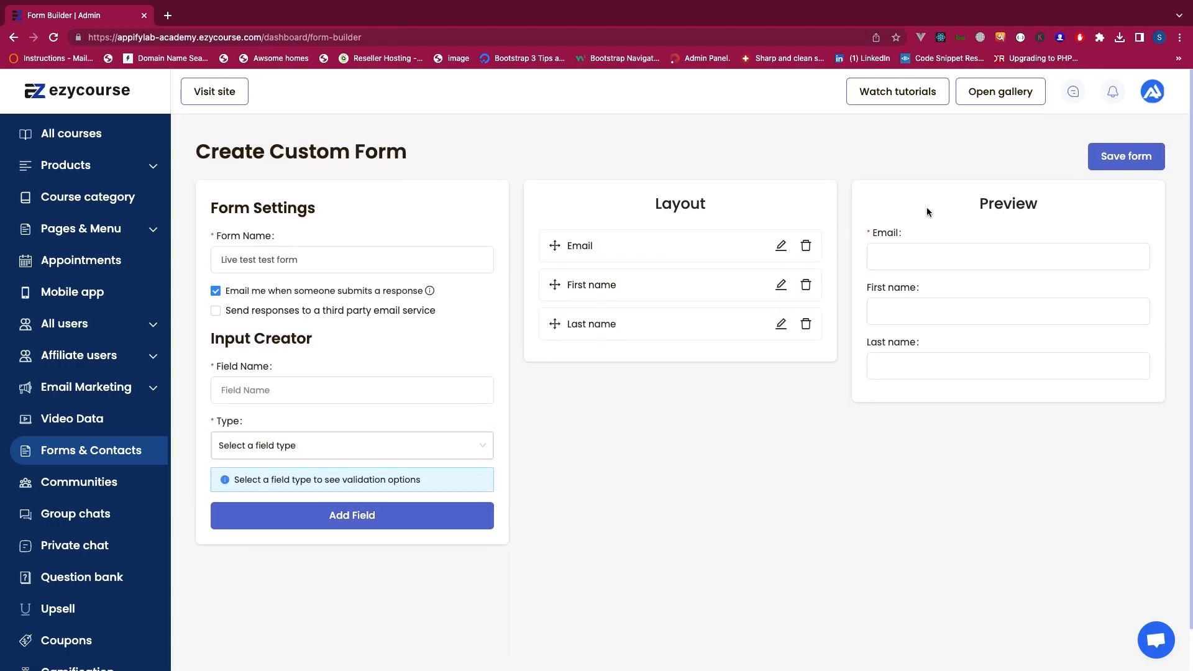
left_click(1138, 156)
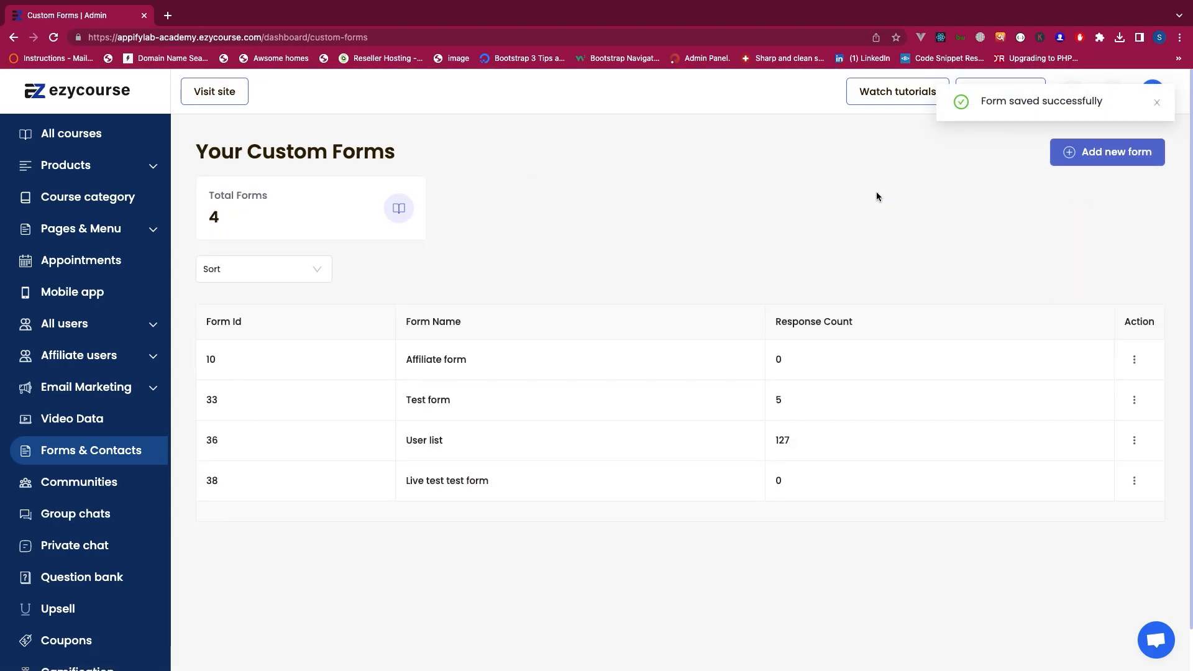
double_click(779, 479)
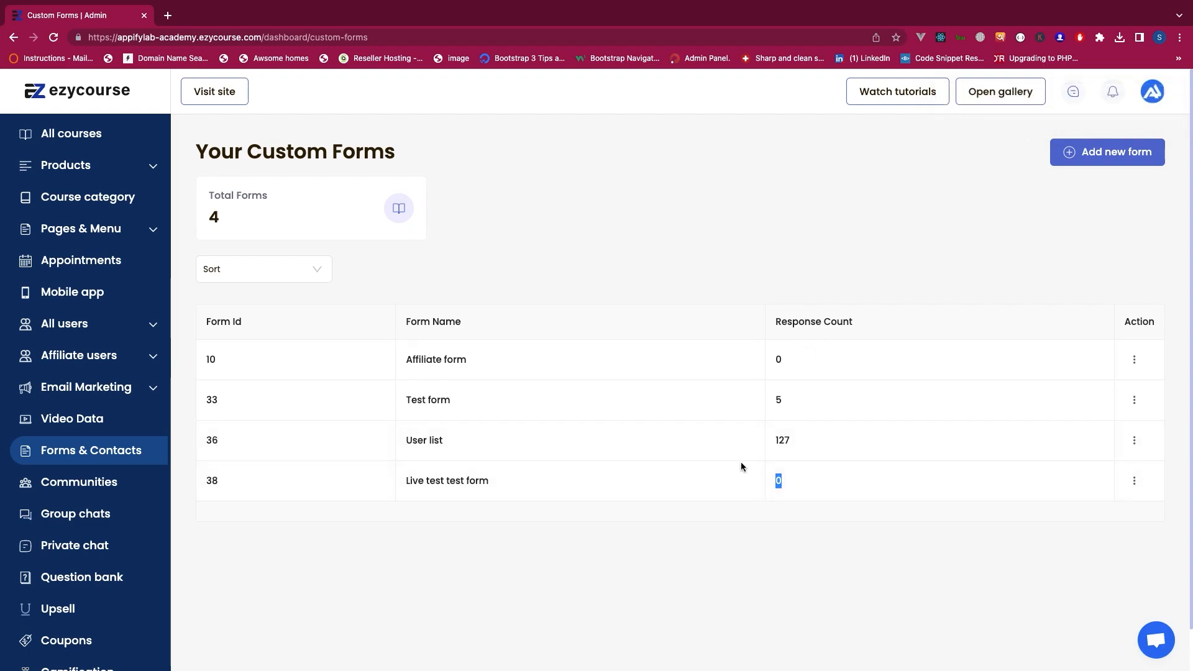
- Open the contact import for "Live test test form" and load "csv import and map test - Sheet1.csv" from the Desktop
left_click(1136, 480)
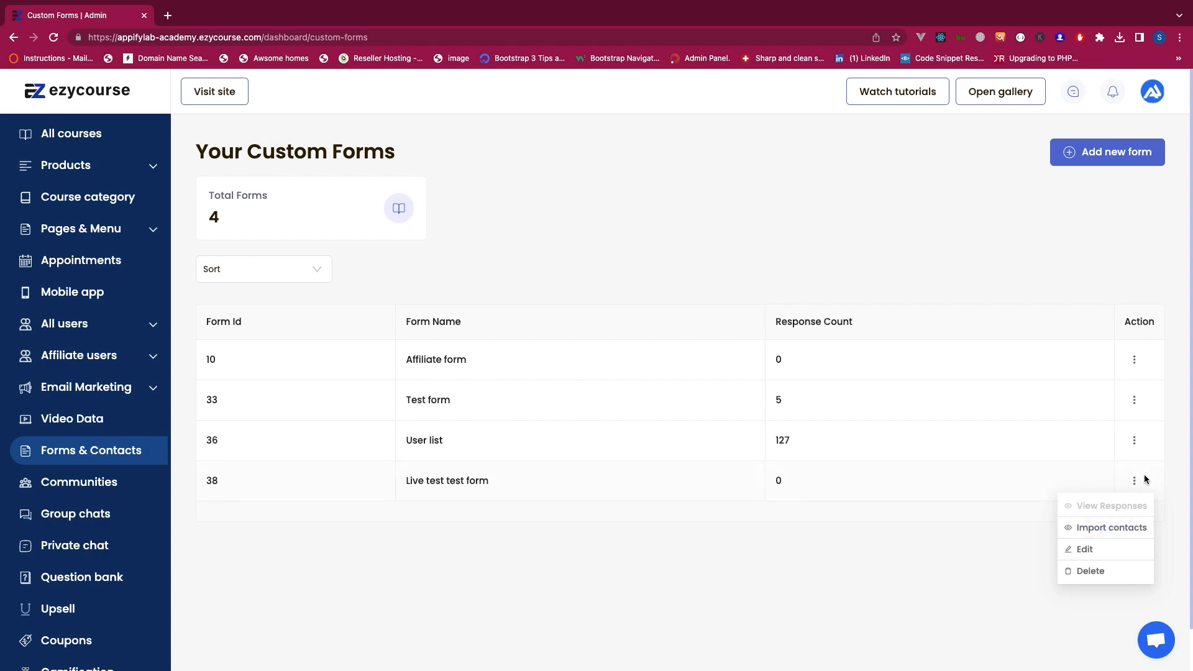
left_click(1110, 529)
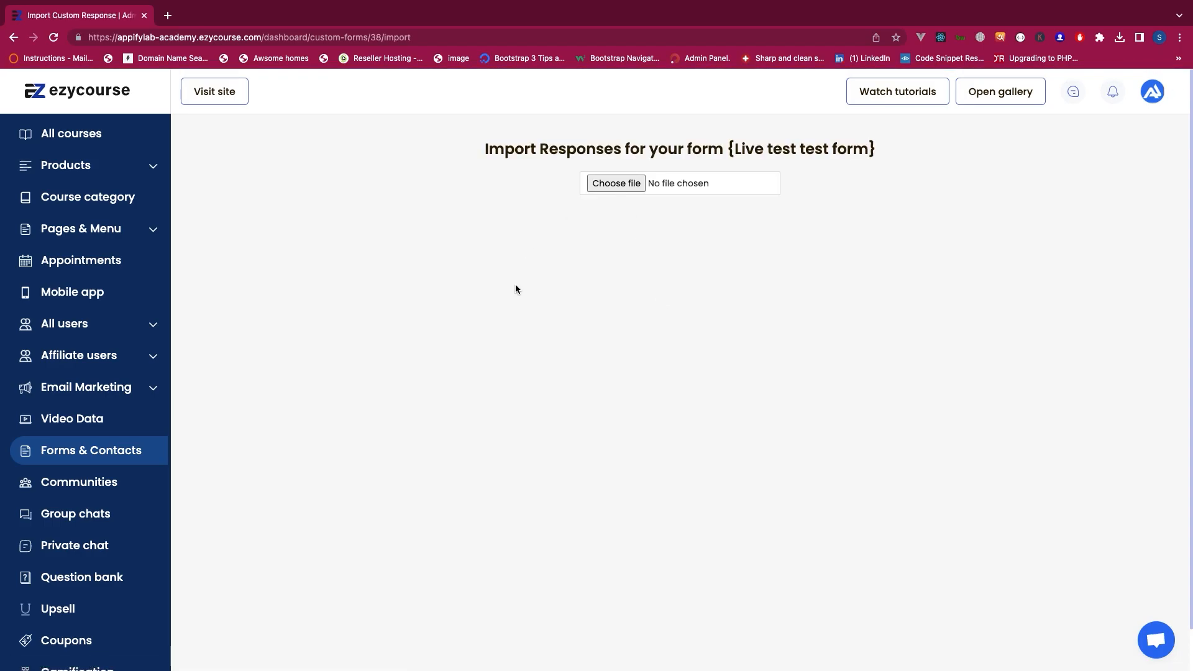
left_click(613, 186)
scroll(490, 367, "down", 5)
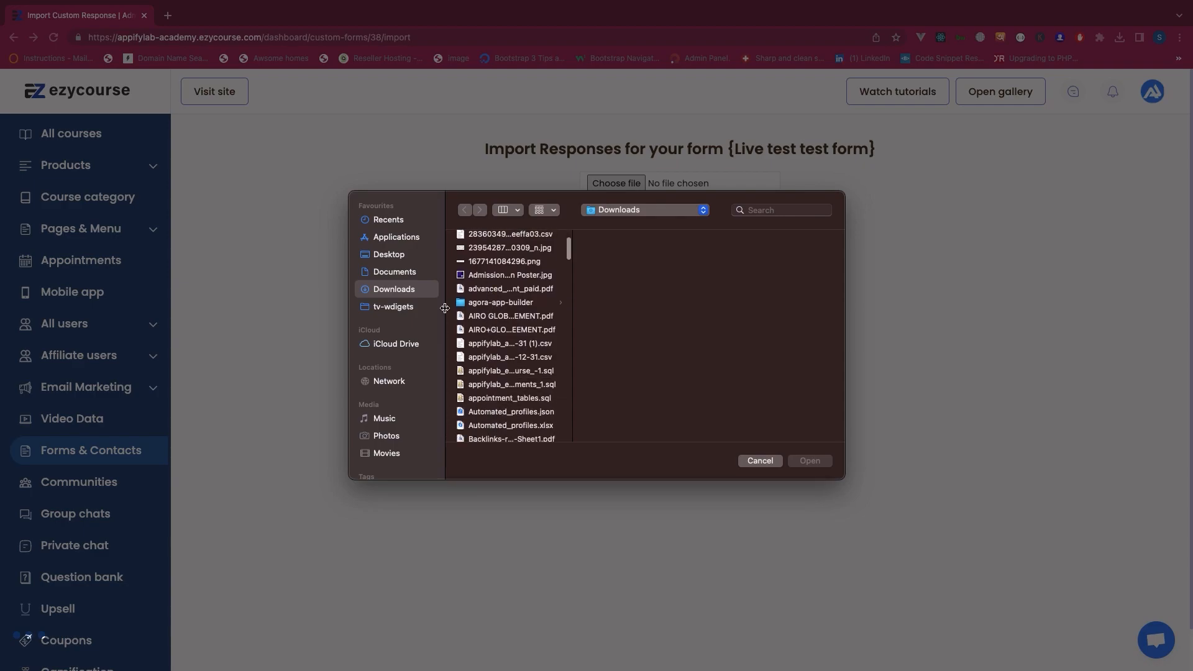
left_click(405, 257)
scroll(519, 377, "down", 10)
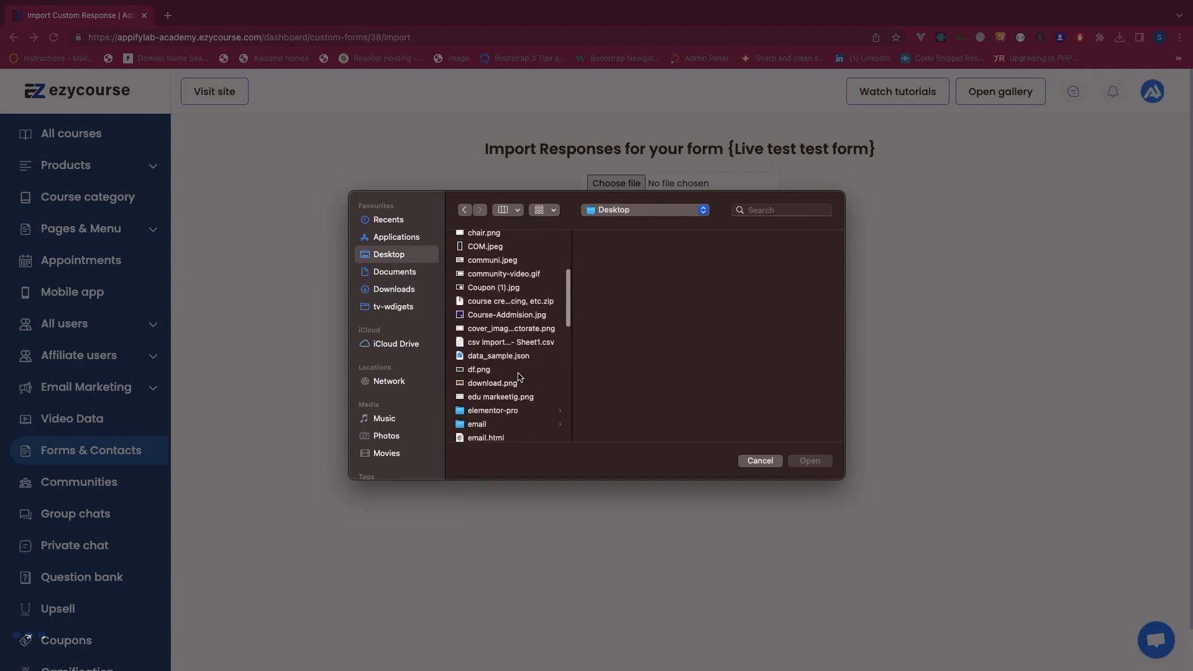
scroll(522, 379, "down", 5)
scroll(523, 379, "up", 8)
left_click(519, 314)
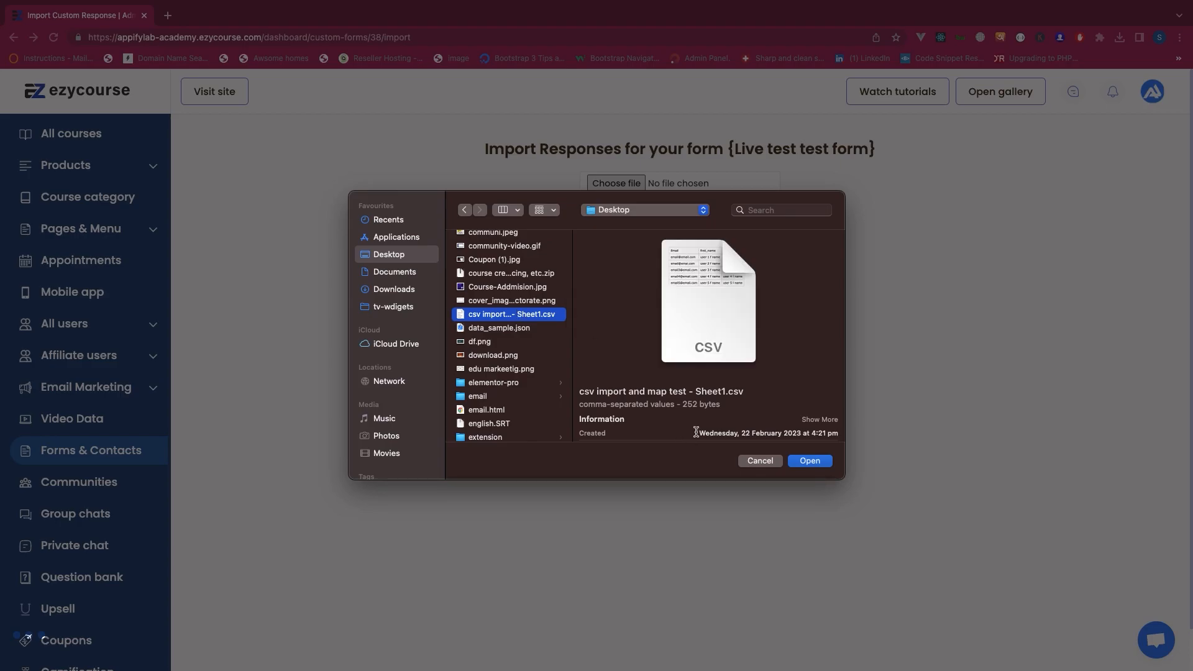
left_click(821, 464)
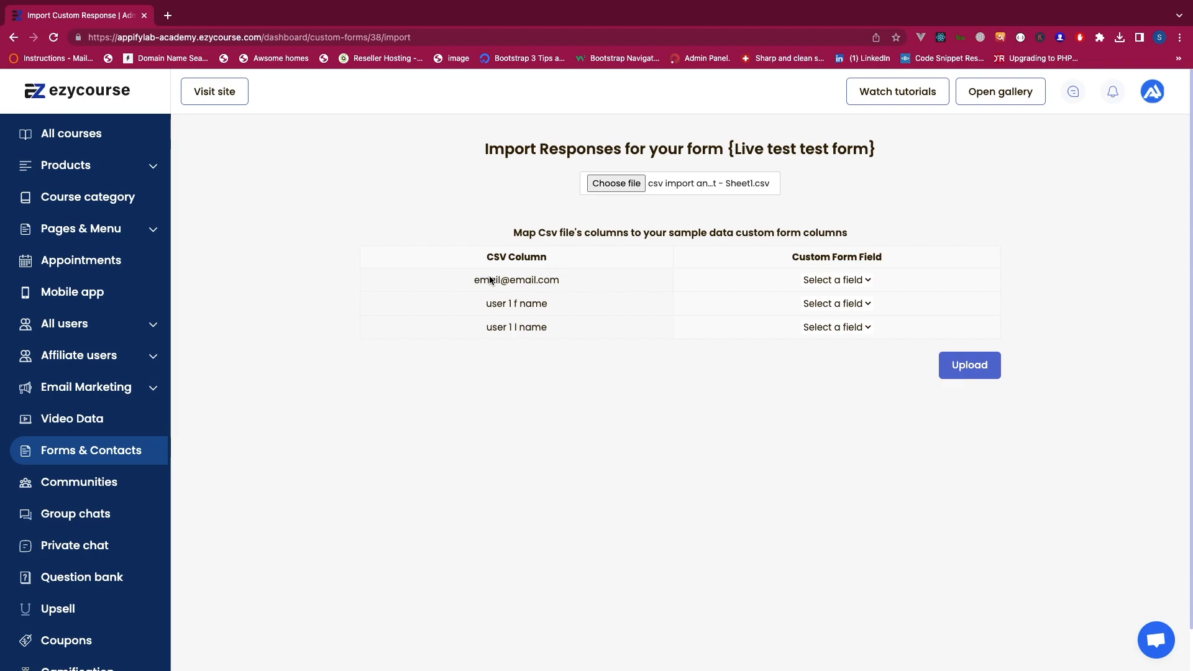
- Map the three CSV columns in order to the Email, First name and Last name form fields and upload the contacts
left_click_drag(477, 282, 590, 280)
left_click(590, 279)
left_click_drag(518, 281, 510, 281)
left_click(845, 284)
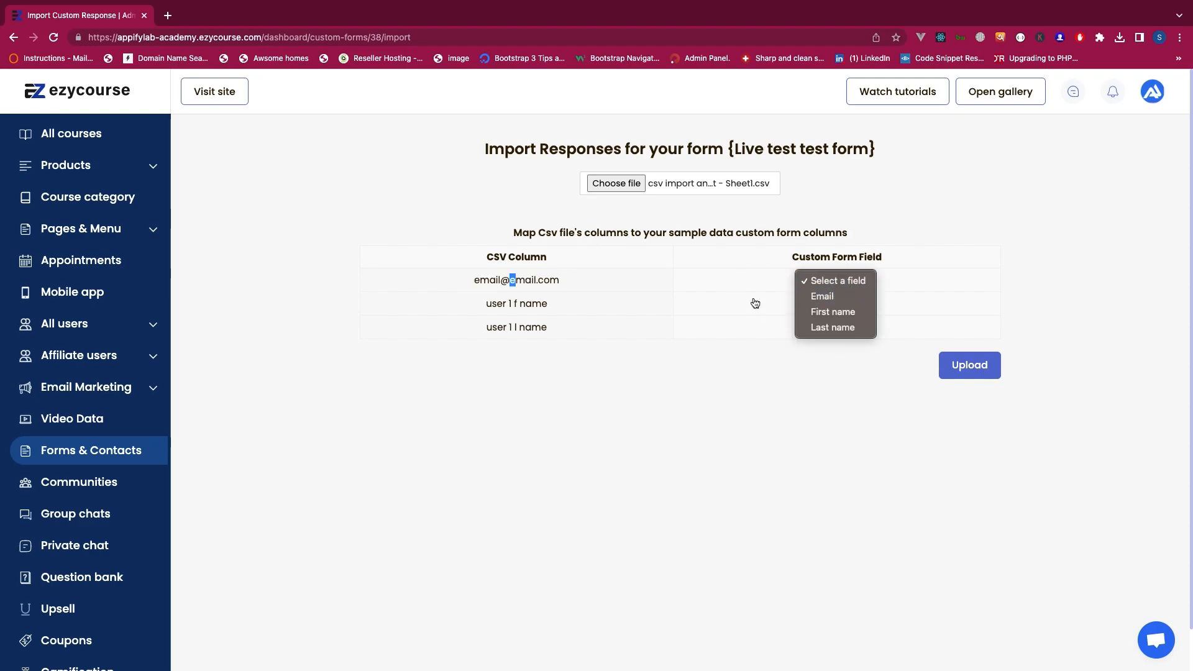
left_click(855, 298)
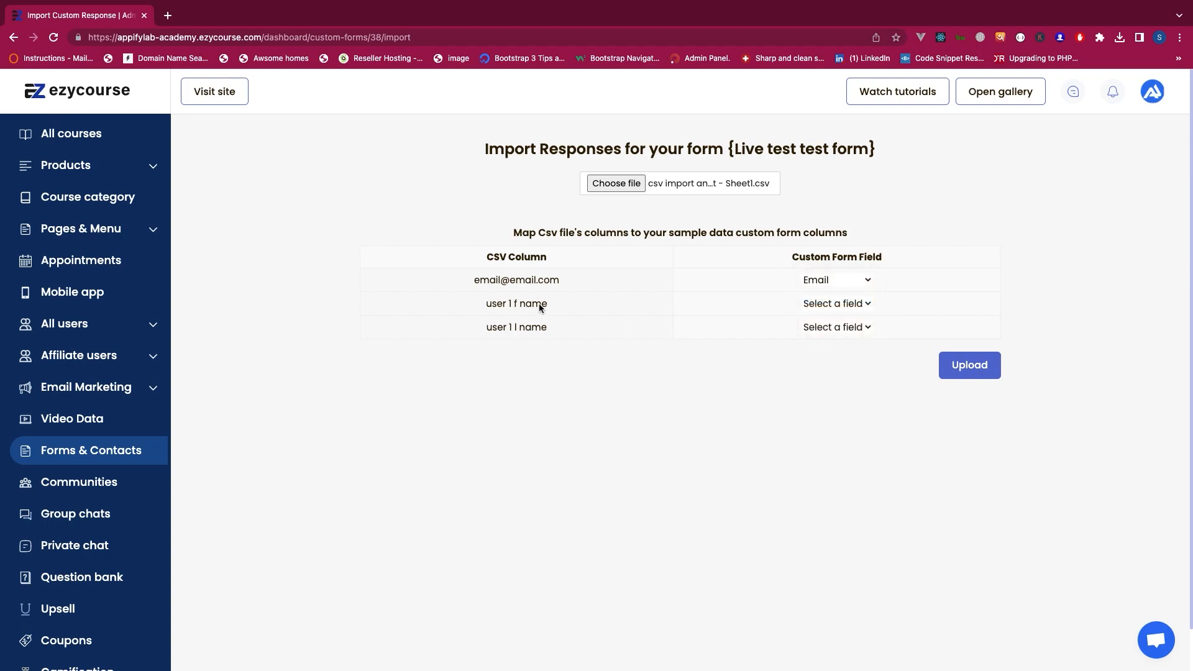
left_click(855, 304)
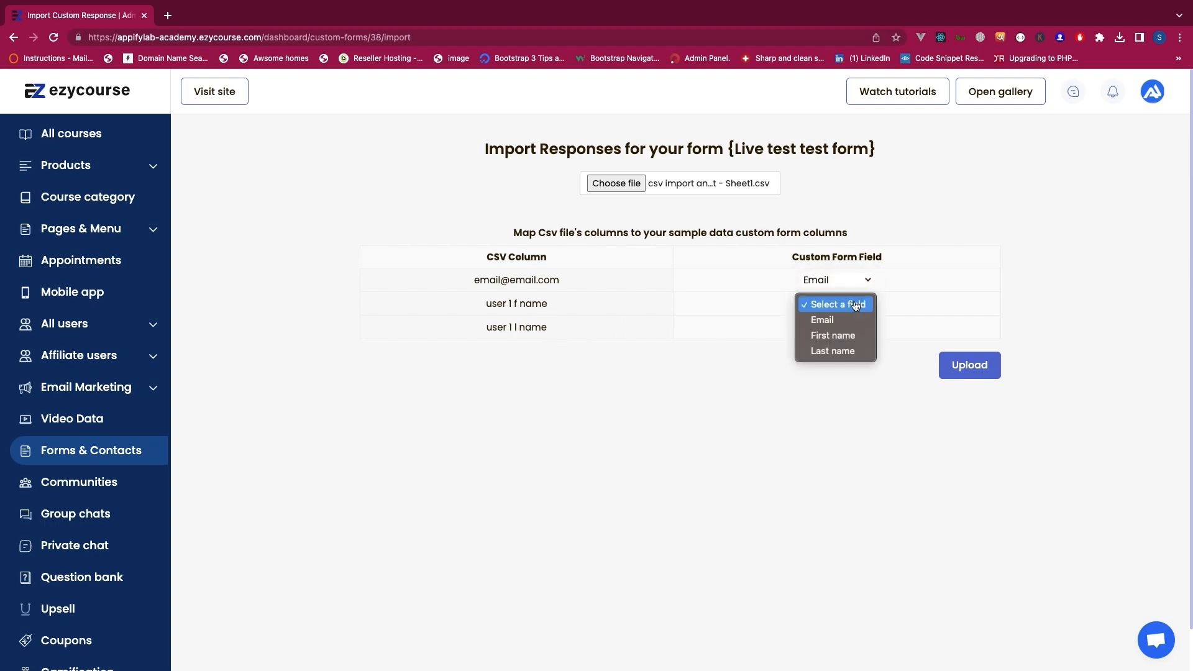
left_click(849, 340)
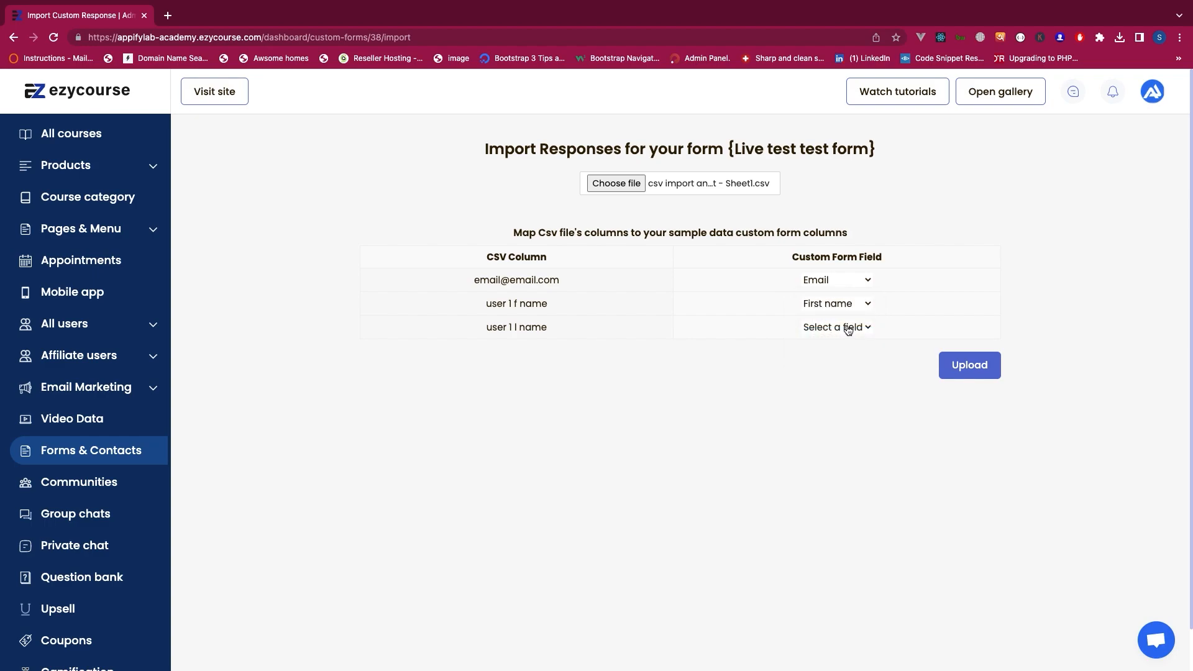
left_click(852, 328)
left_click(838, 374)
left_click(963, 369)
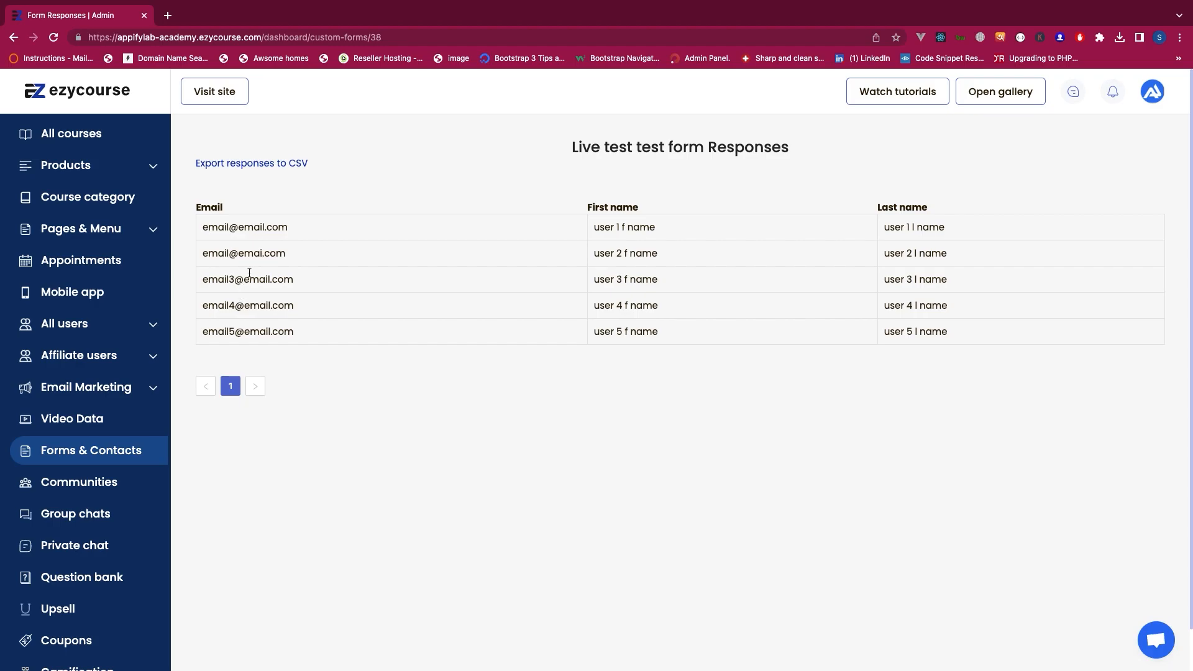
- Review the imported responses, then check the response count of "Live test test form" in the custom forms list
left_click_drag(210, 281, 737, 298)
left_click_drag(737, 229, 643, 253)
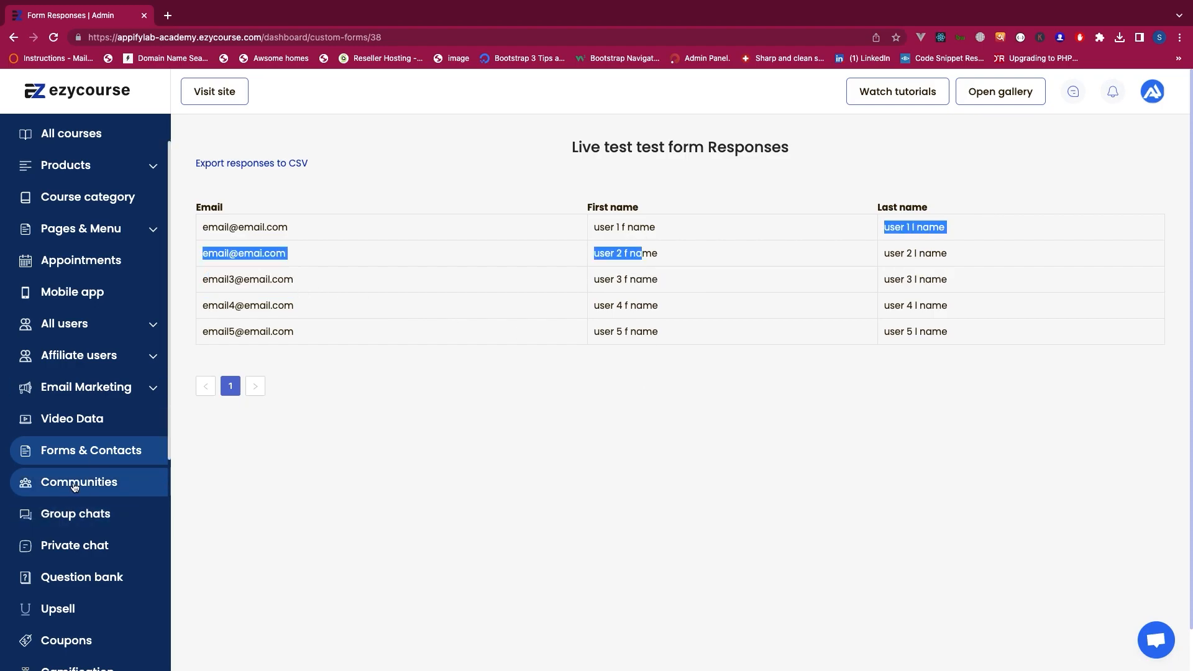
left_click(88, 452)
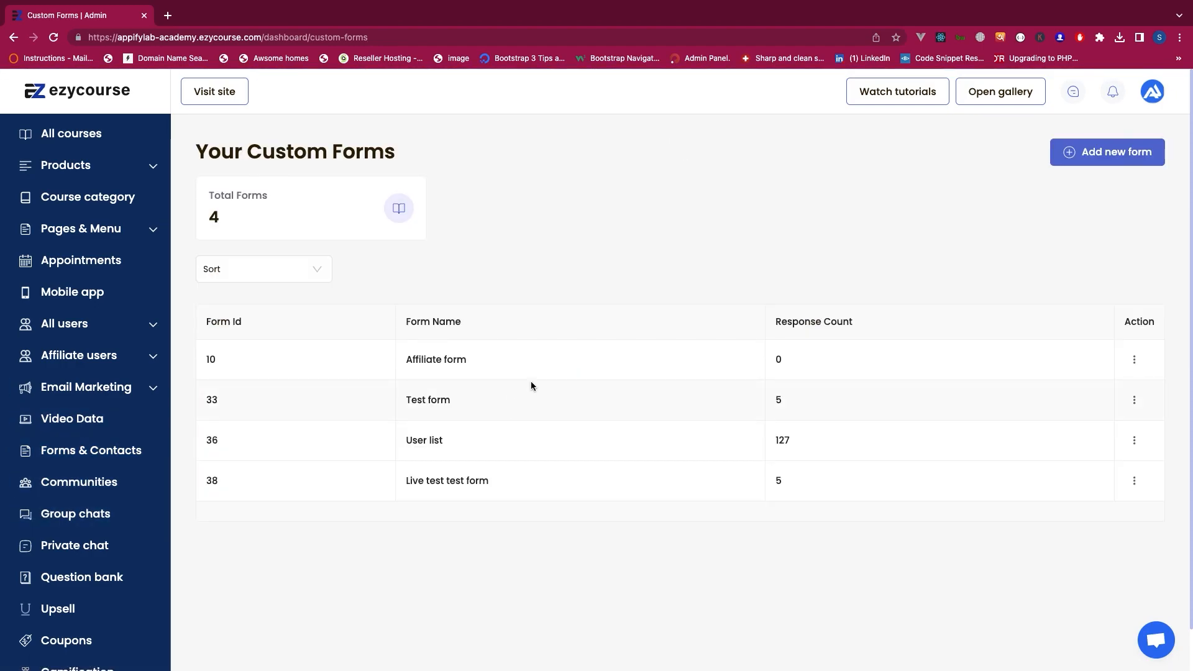
left_click_drag(774, 483, 817, 484)
left_click(845, 483)
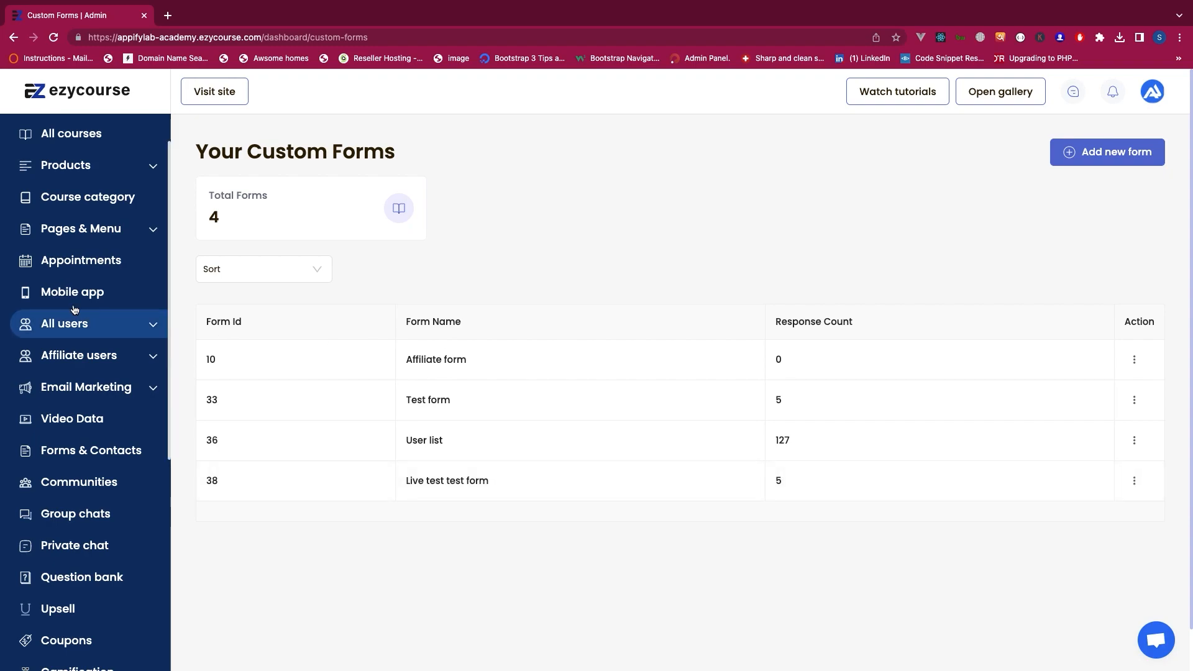
- Create a new site page named "form page" in the Primary Menu with Everyone privacy and Free pricing
scroll(70, 308, "up", 2)
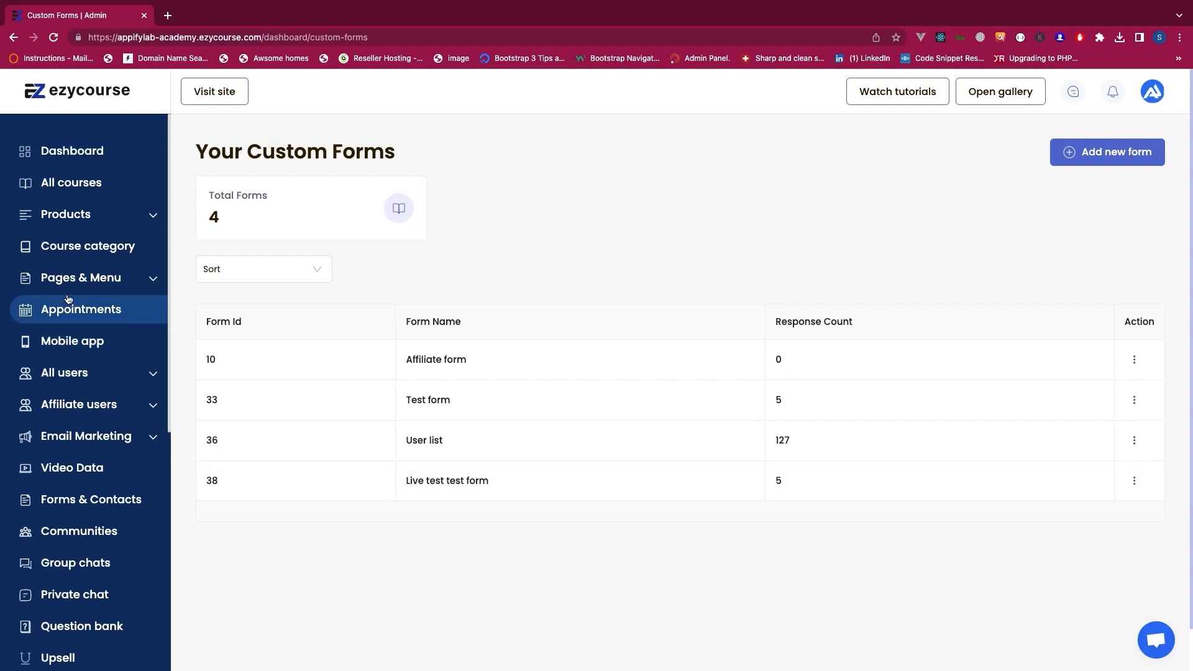
left_click(111, 280)
left_click(93, 302)
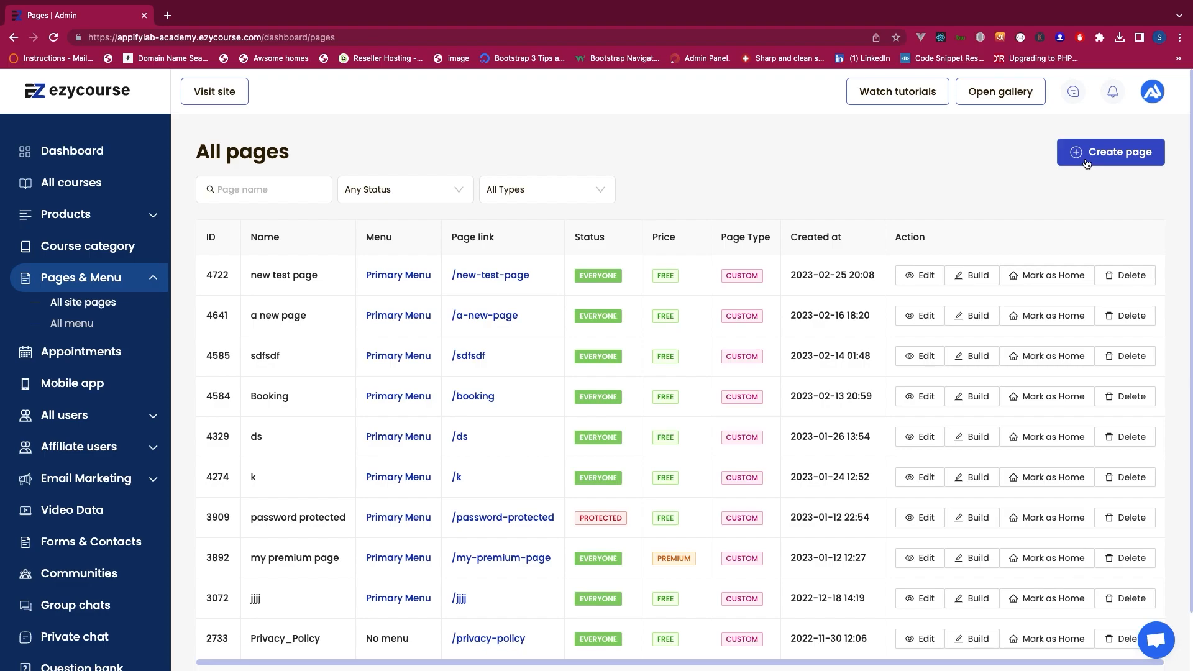
left_click(1087, 163)
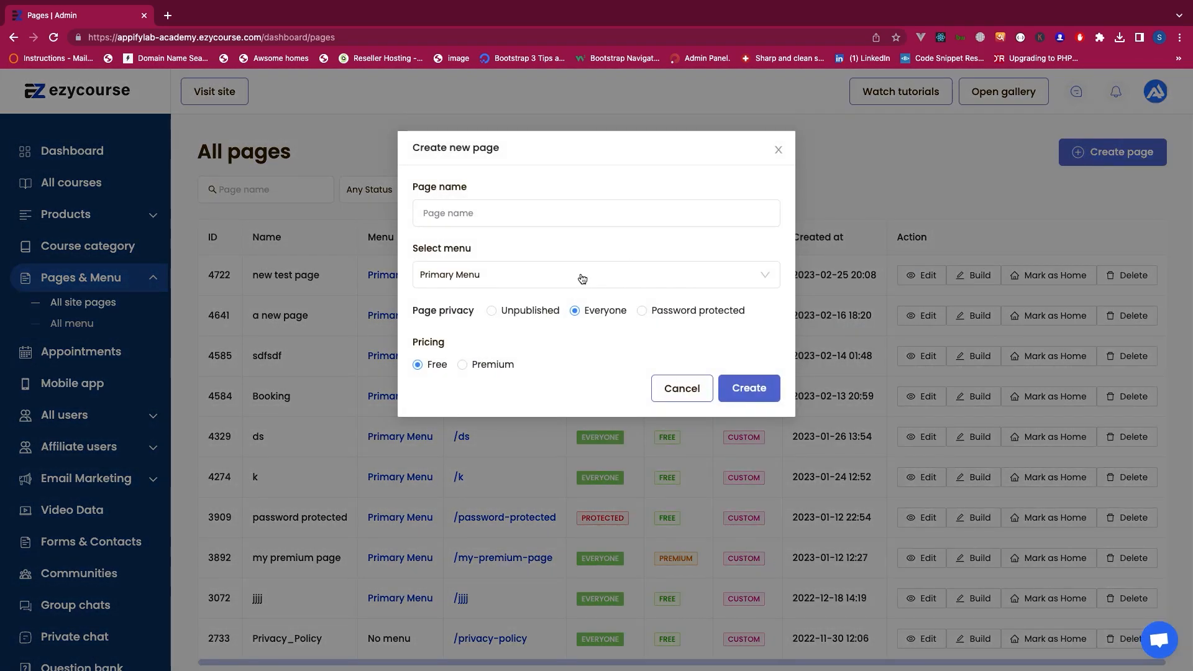
left_click(549, 213)
type("form page")
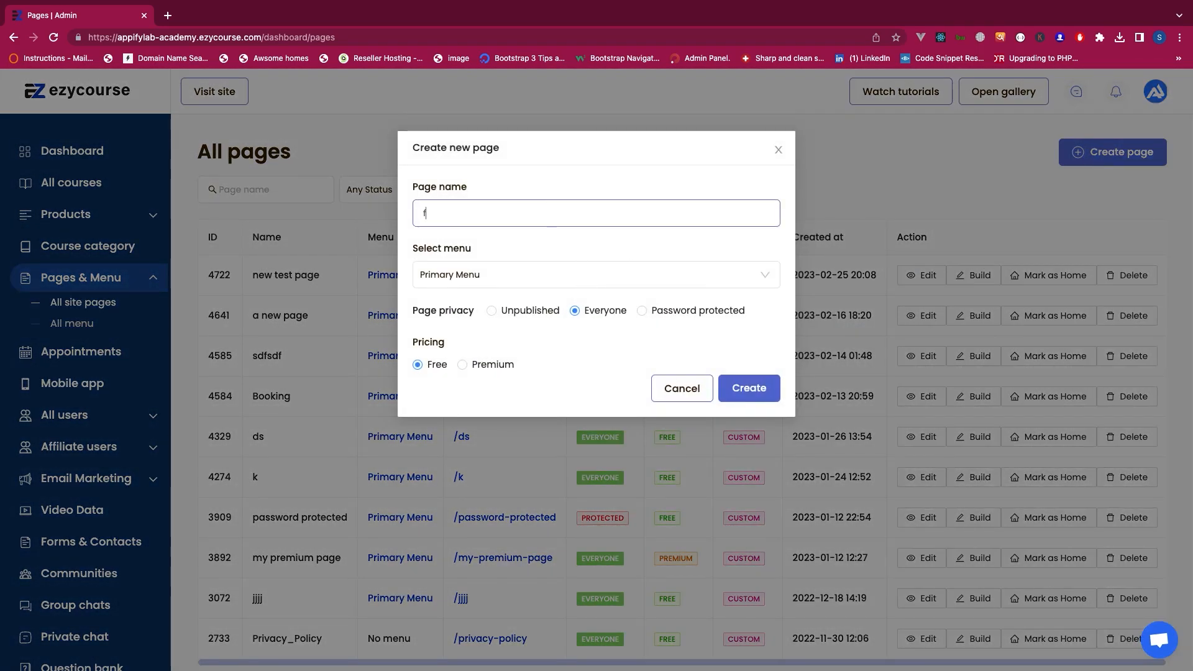
left_click(740, 388)
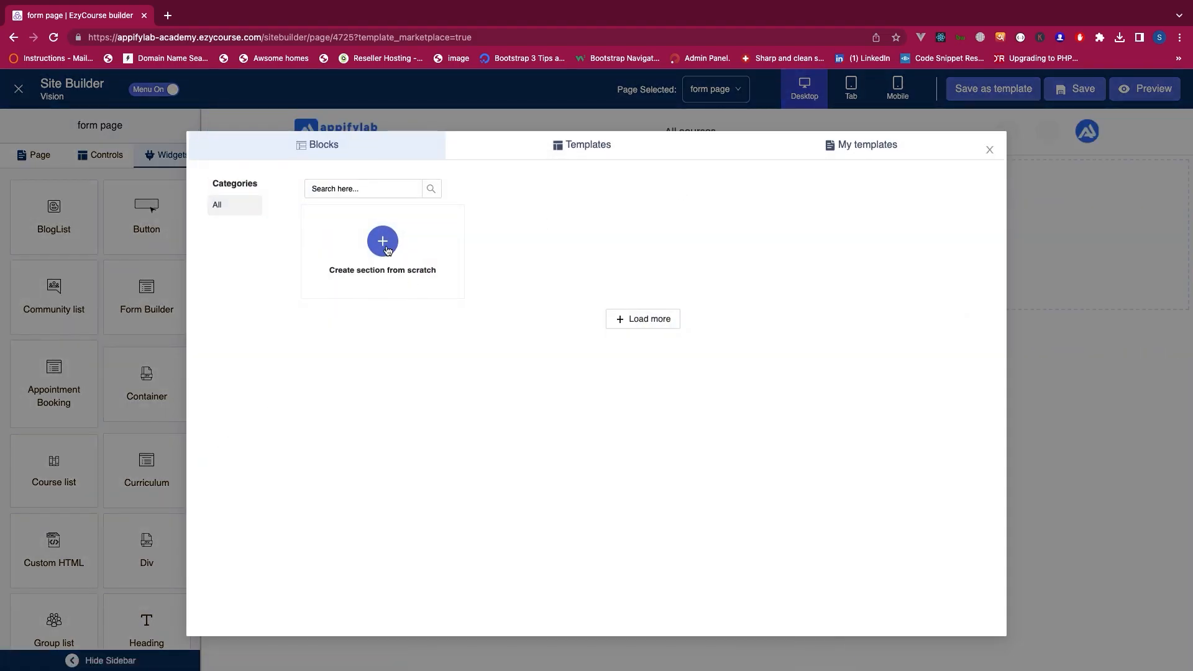
- Add a section from scratch with two equal columns and place a Text widget in its first column
left_click(384, 243)
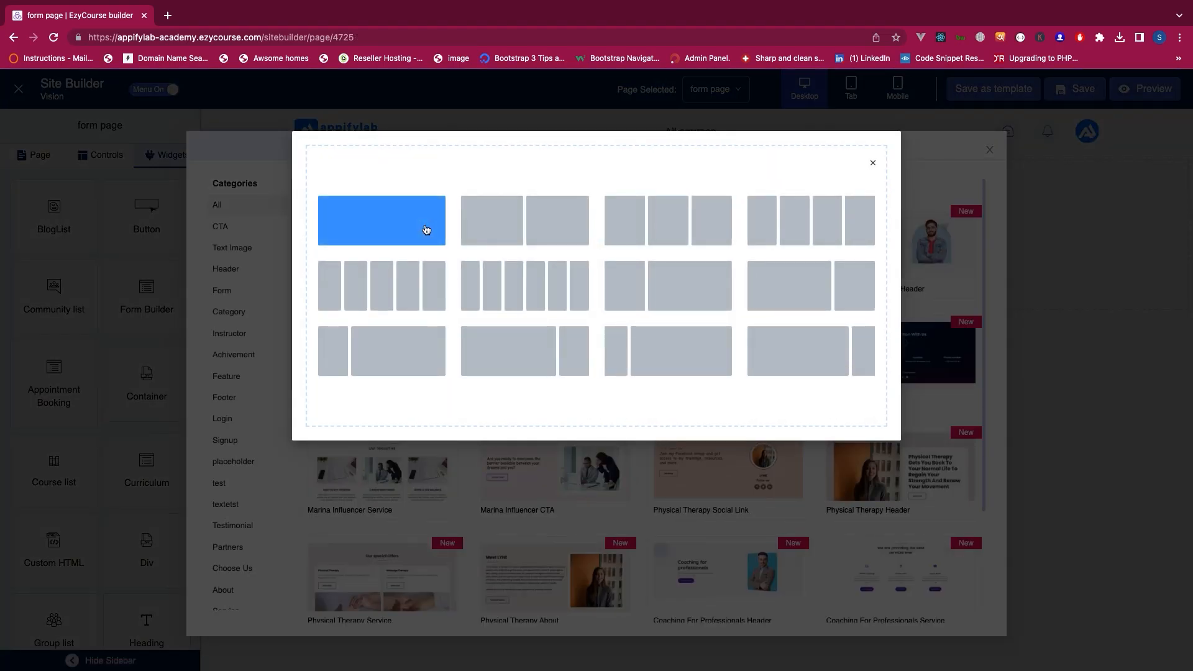
left_click(508, 223)
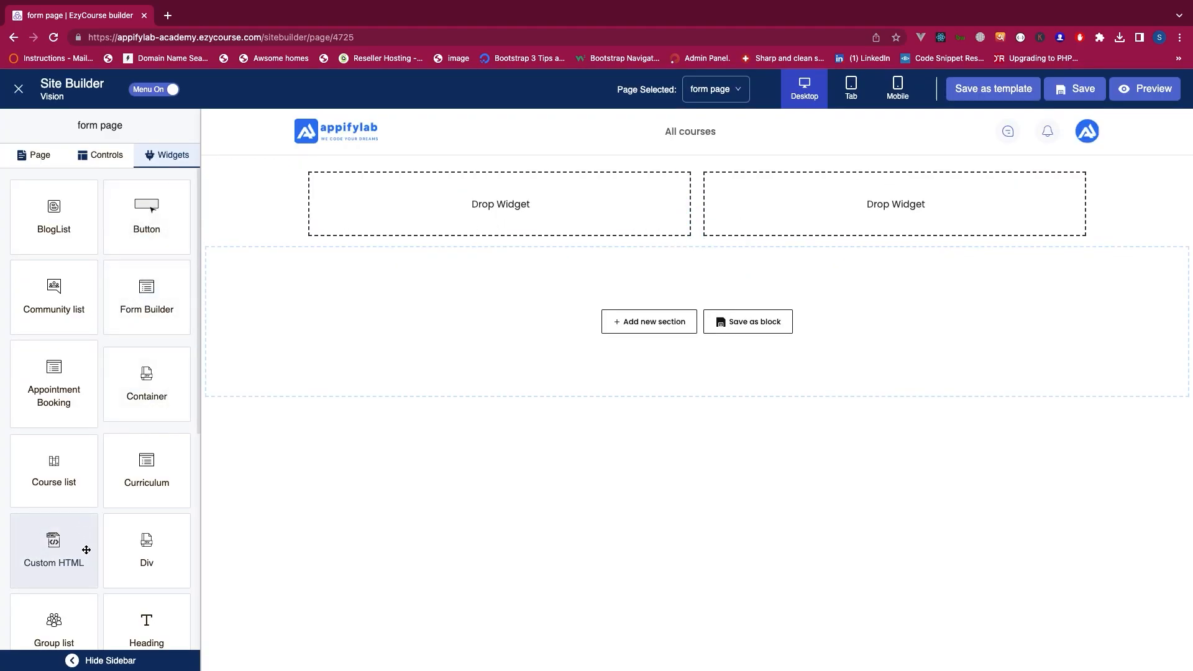
scroll(86, 547, "down", 3)
left_click_drag(49, 596, 475, 213)
- Place a Form Builder widget in the second column and assign "Live test test form" to it
left_click(175, 158)
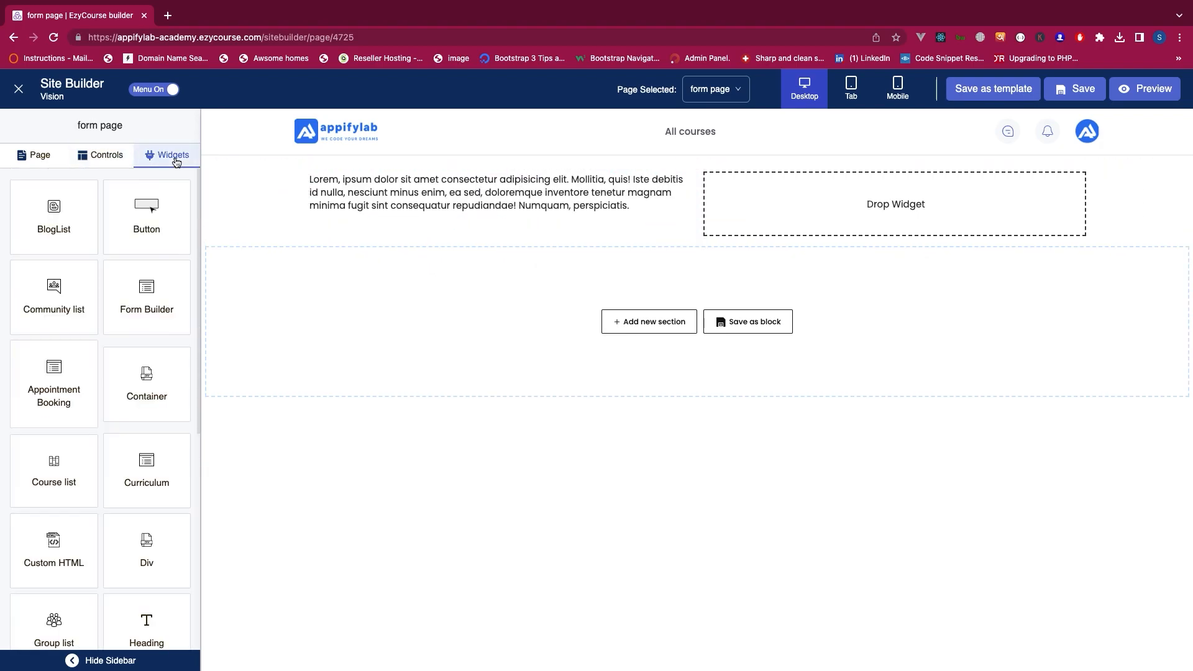
scroll(165, 490, "down", 3)
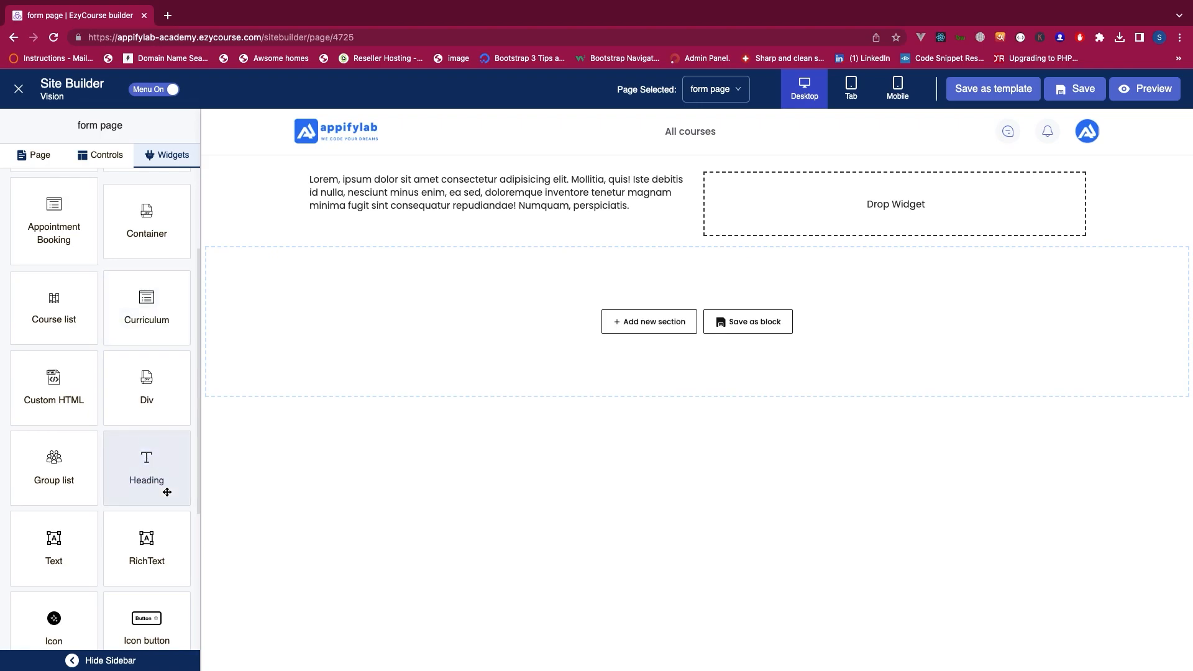
scroll(135, 317, "down", 4)
scroll(135, 317, "up", 8)
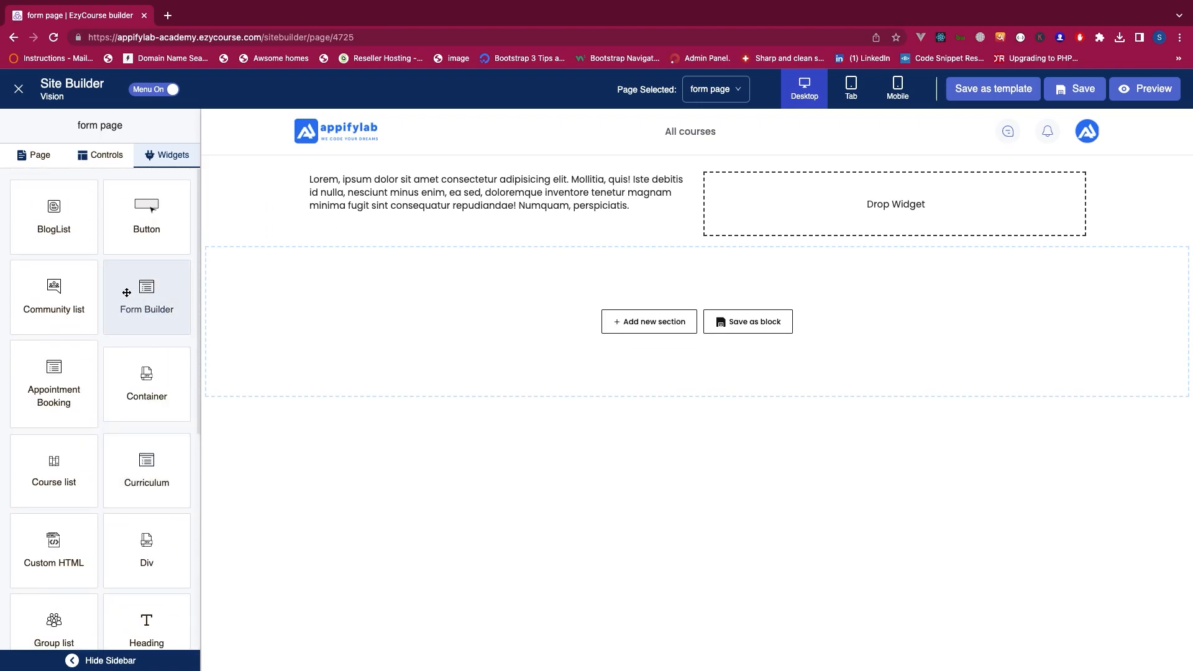
left_click_drag(130, 296, 817, 205)
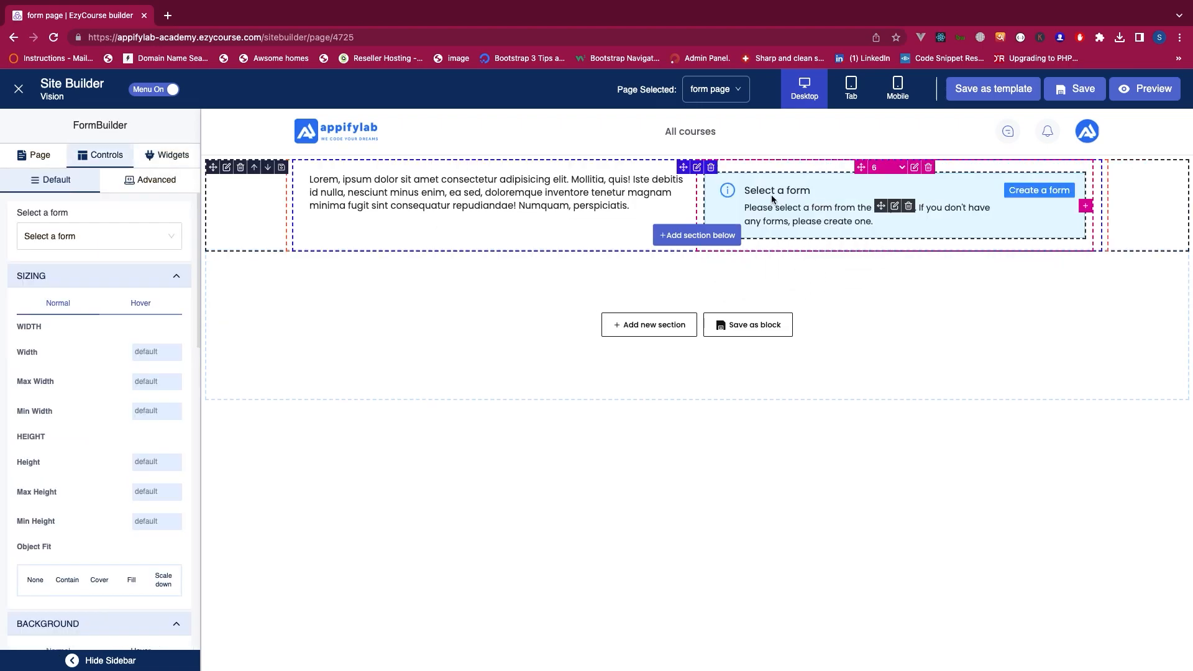
left_click(75, 237)
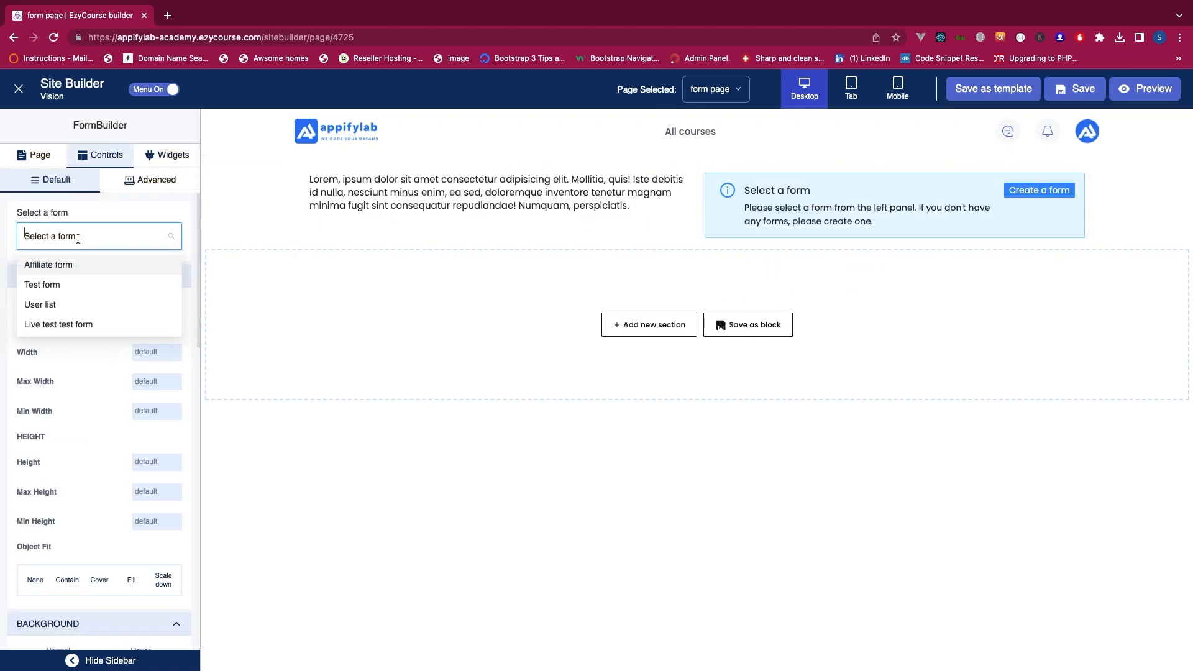
left_click(62, 326)
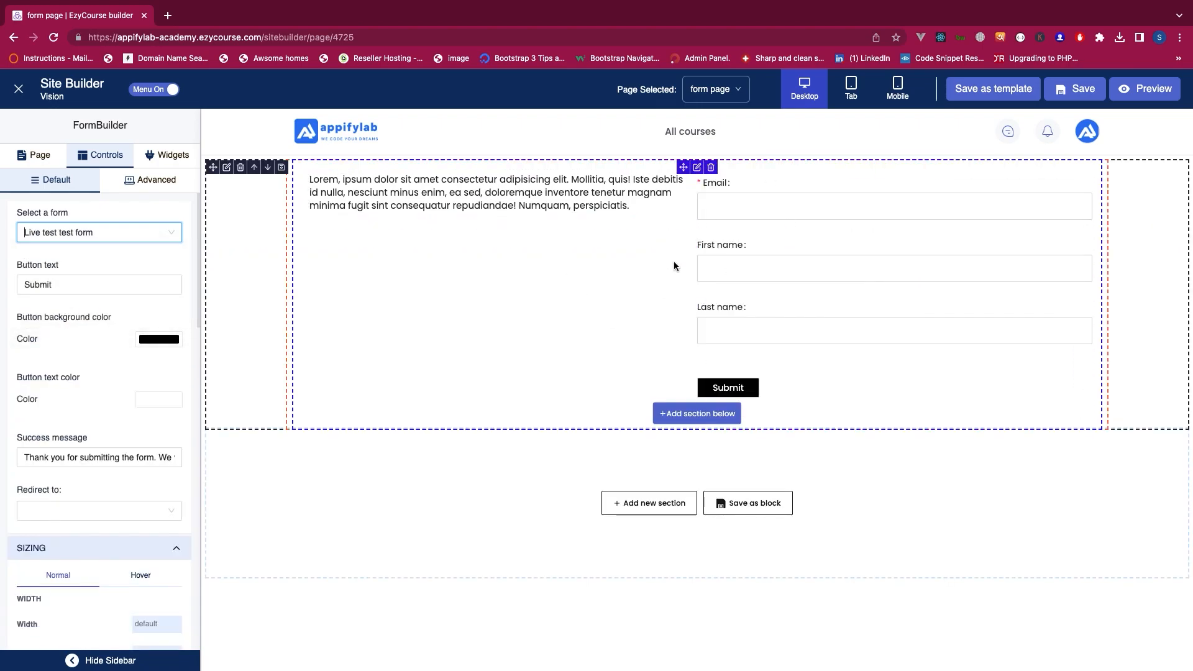
scroll(128, 430, "down", 6)
scroll(129, 430, "down", 5)
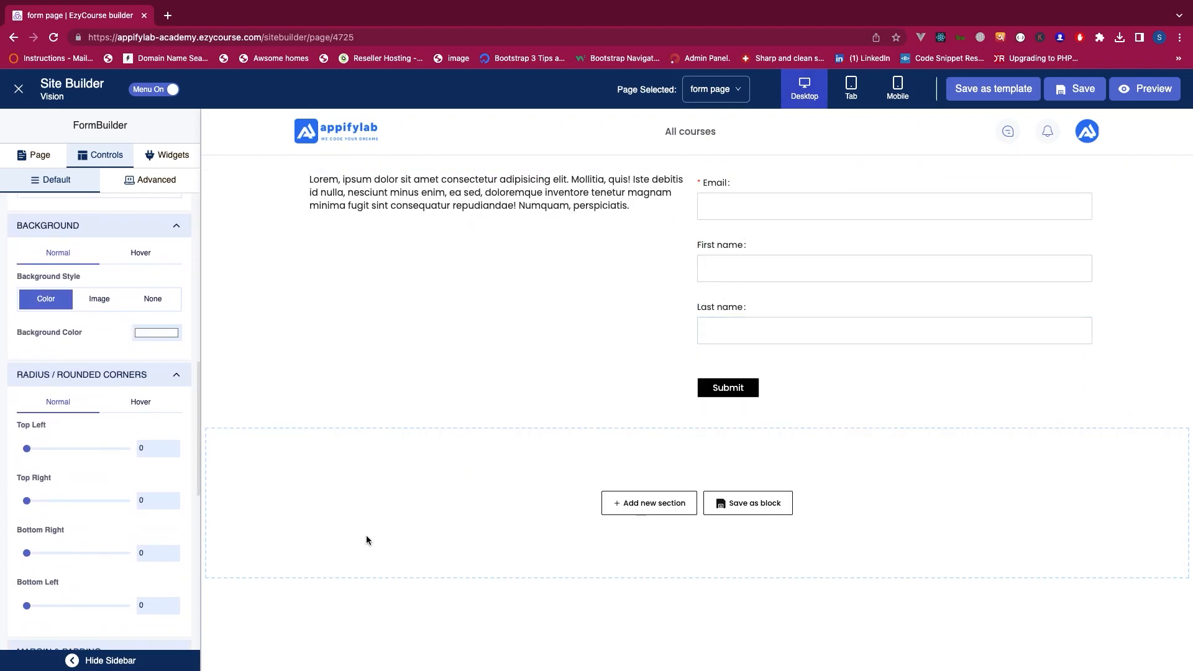
left_click(160, 335)
left_click(277, 401)
left_click(260, 375)
left_click(86, 353)
scroll(86, 349, "up", 10)
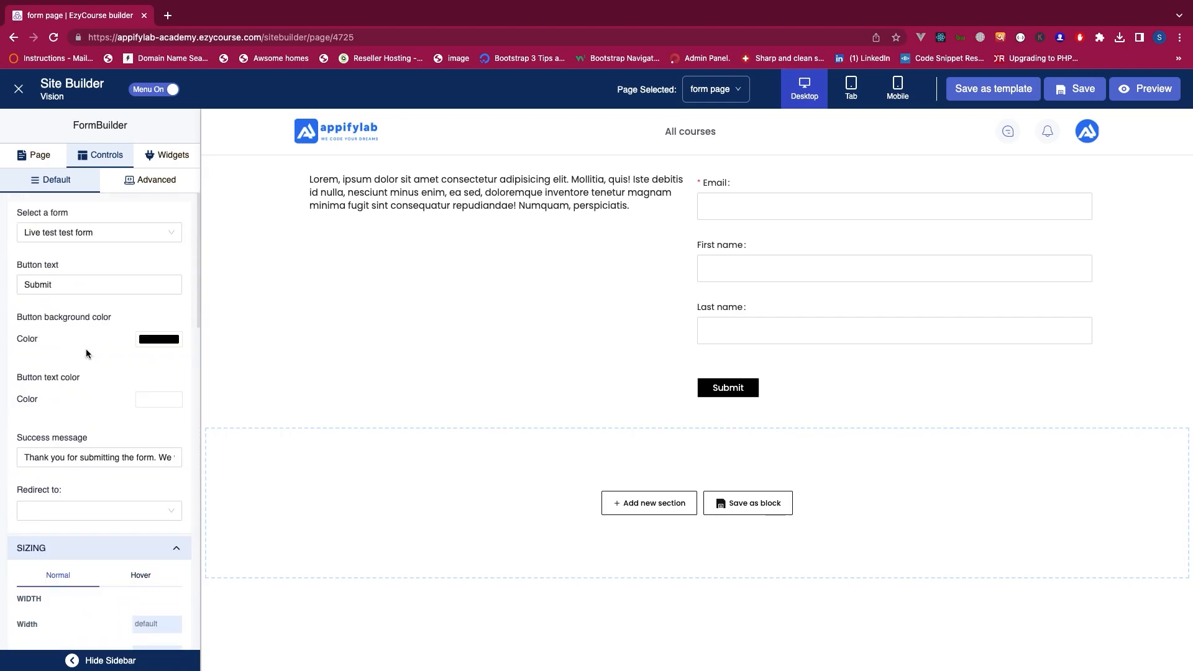
- Set the form's submit button background color to red (RGB 255, 10, 10)
left_click(165, 343)
left_click(163, 368)
left_click(173, 343)
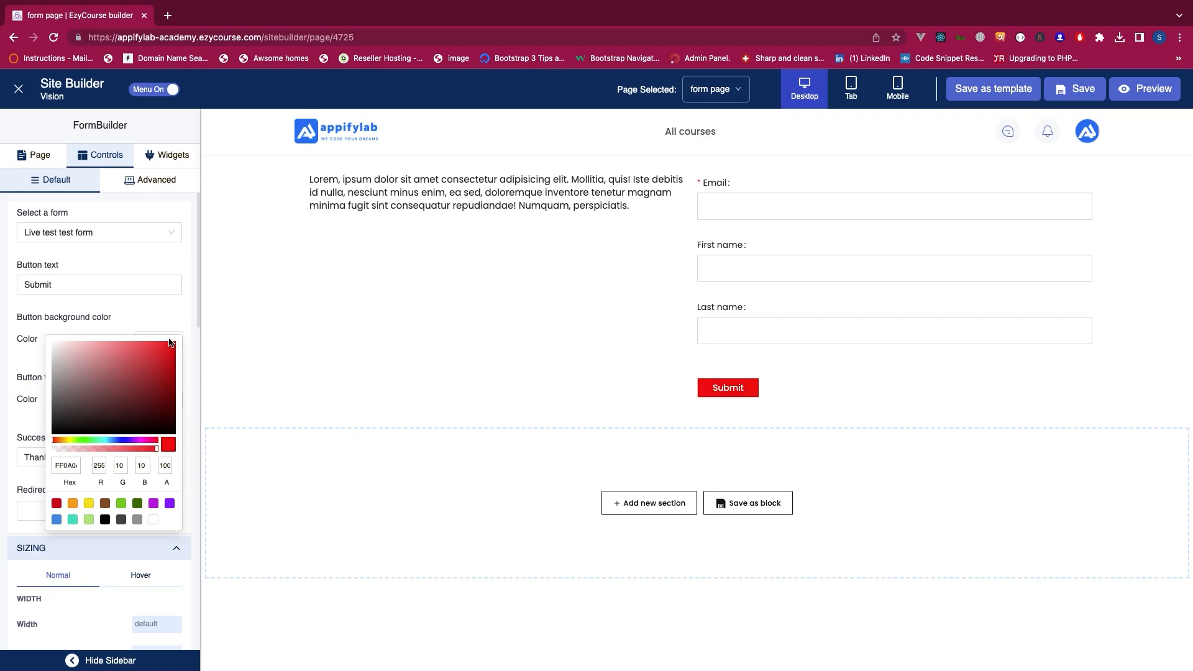
left_click(129, 309)
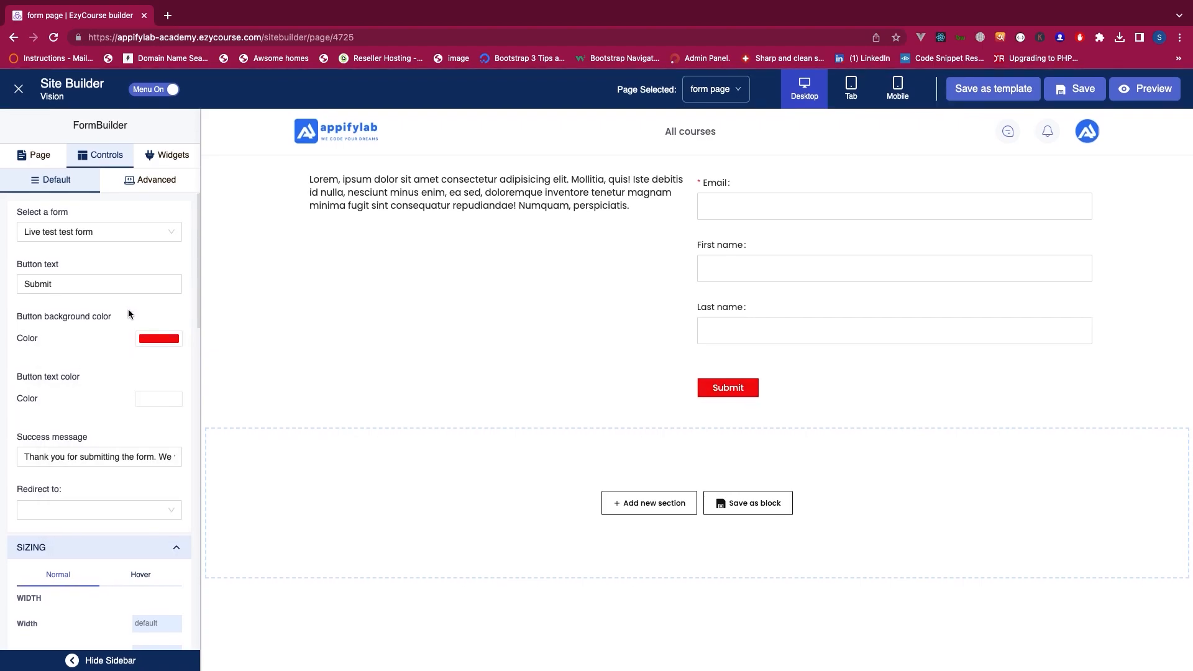
- Replace the form's success message with "Thanks for your submission...."
scroll(75, 375, "down", 2)
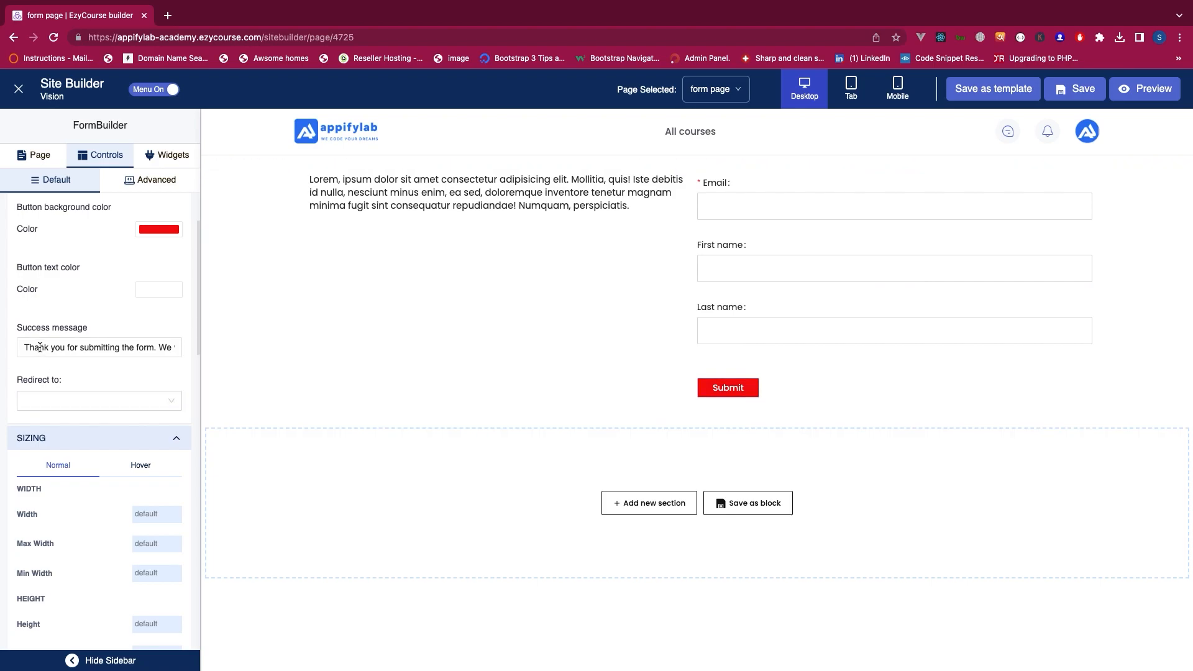
left_click_drag(46, 353, 186, 352)
left_click(129, 348)
key("ctrl+a")
key("BackSpace")
type("T")
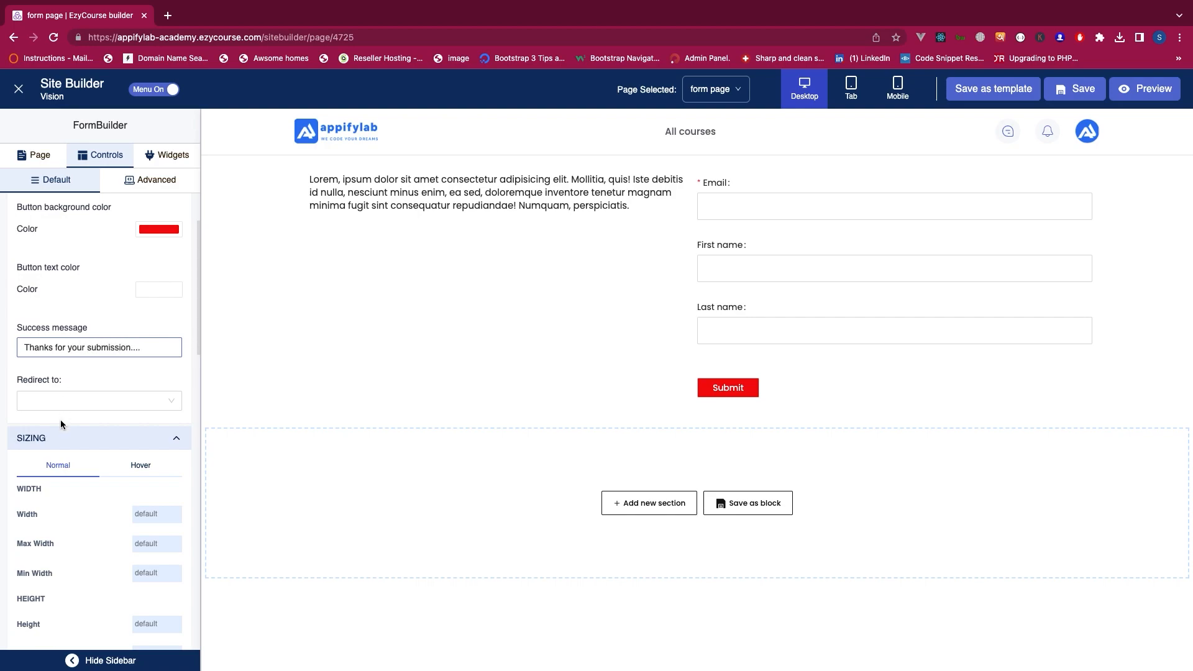
- Save the form page and open the dashboard of appifylab-academy.ezycourse.com in a separate browser tab, ordered before the site builder tab
left_click(167, 15)
left_click(79, 14)
left_click(1075, 89)
left_click(225, 51)
type("https://appifylab-academy.ezycourse.com/")
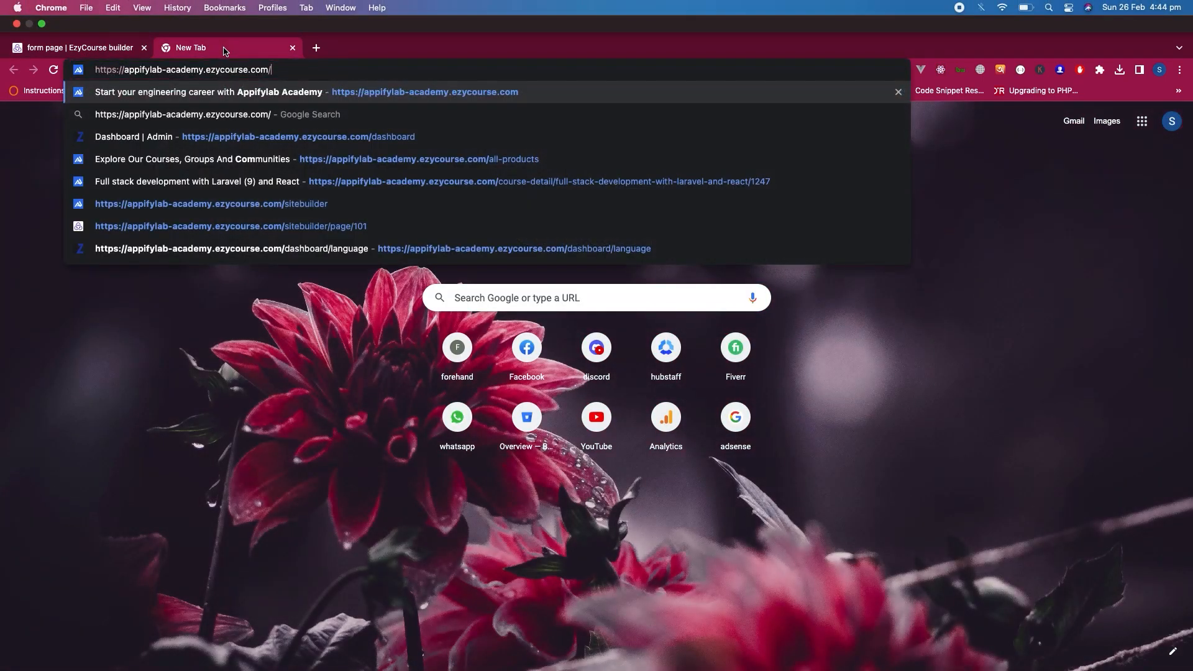
key("Return")
left_click_drag(236, 51, 81, 48)
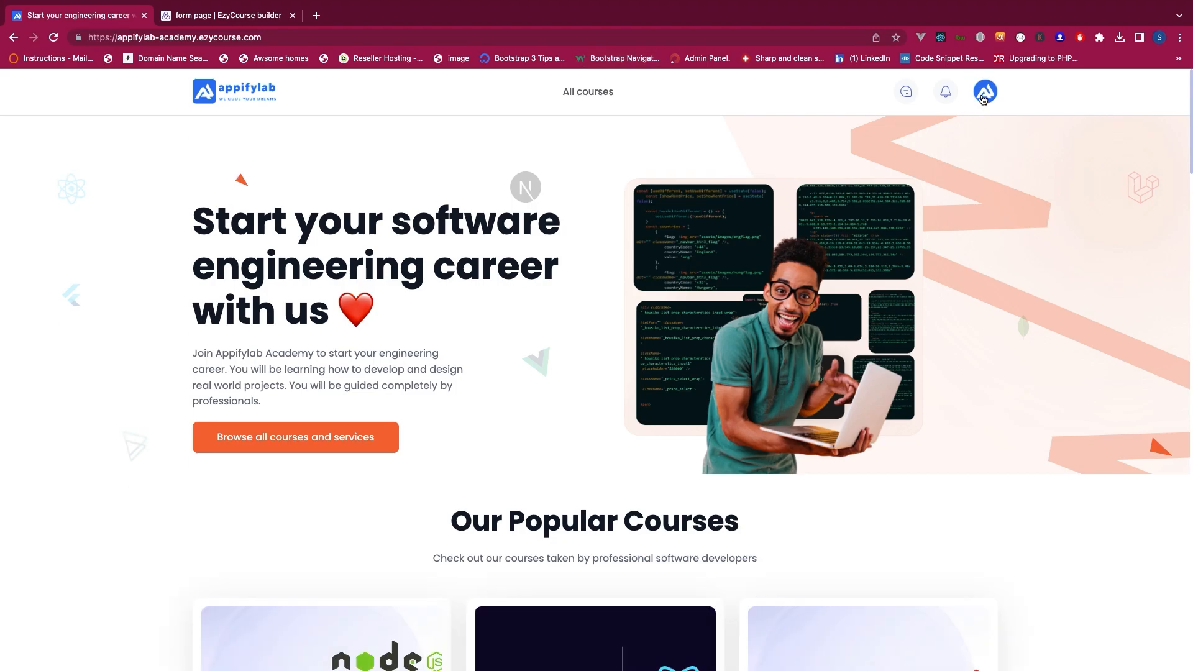
left_click(984, 95)
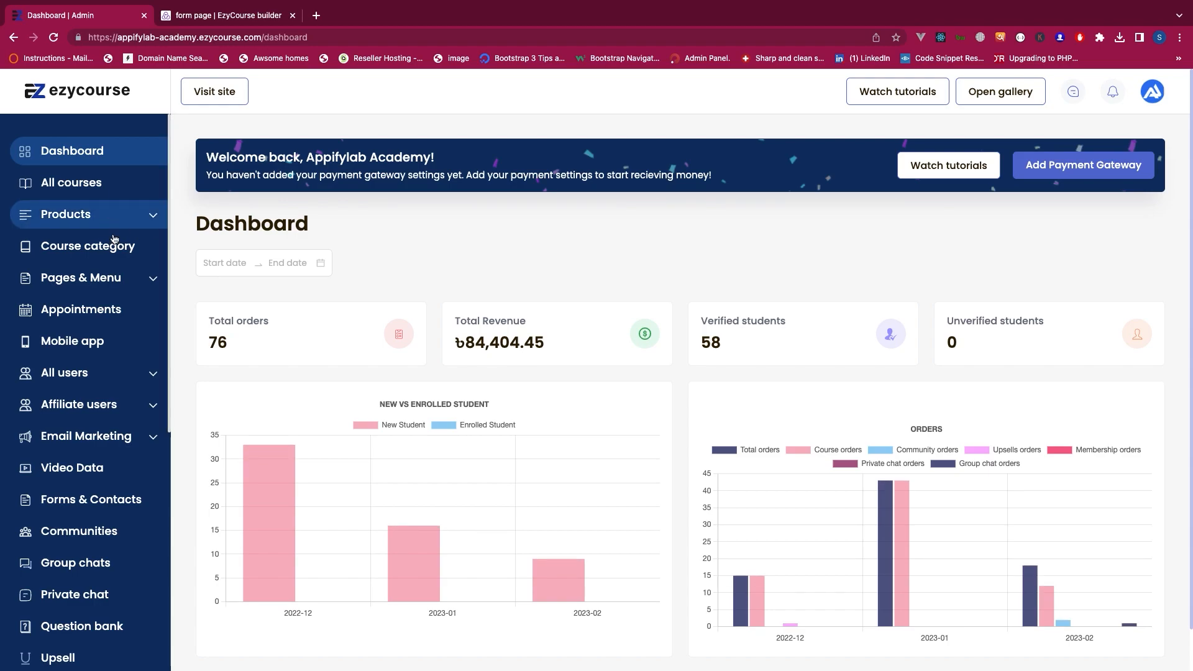
- Create another site page named "Thank you page" in the Primary Menu with Everyone privacy and Free pricing
left_click(87, 278)
left_click(82, 302)
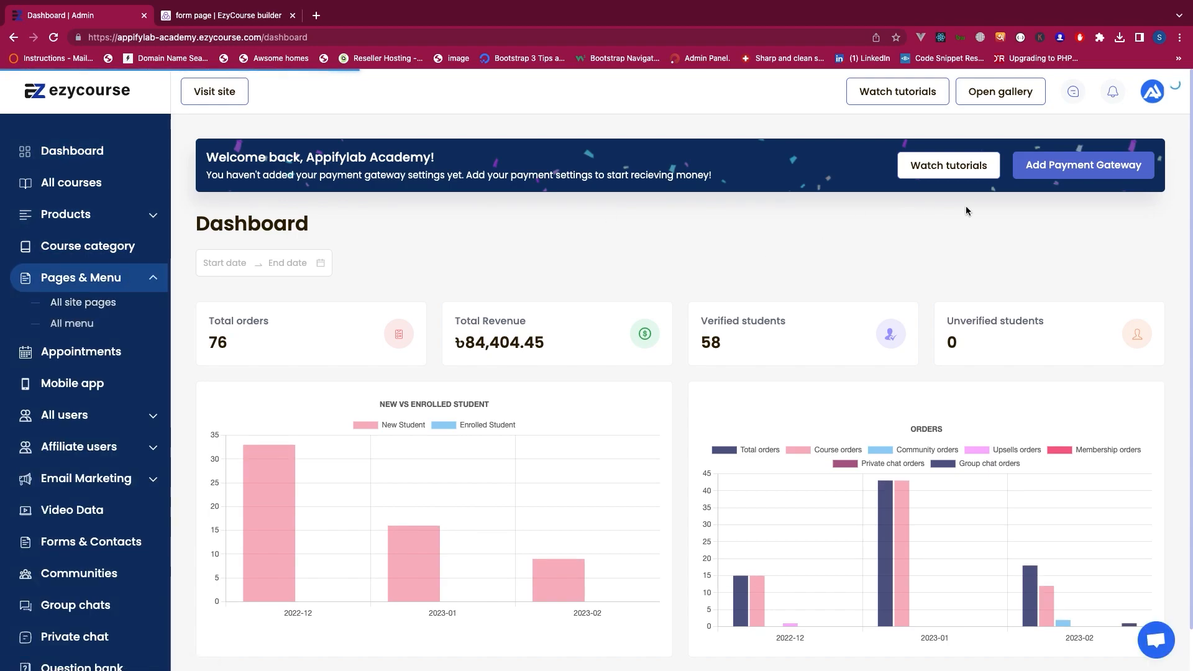
left_click(1112, 151)
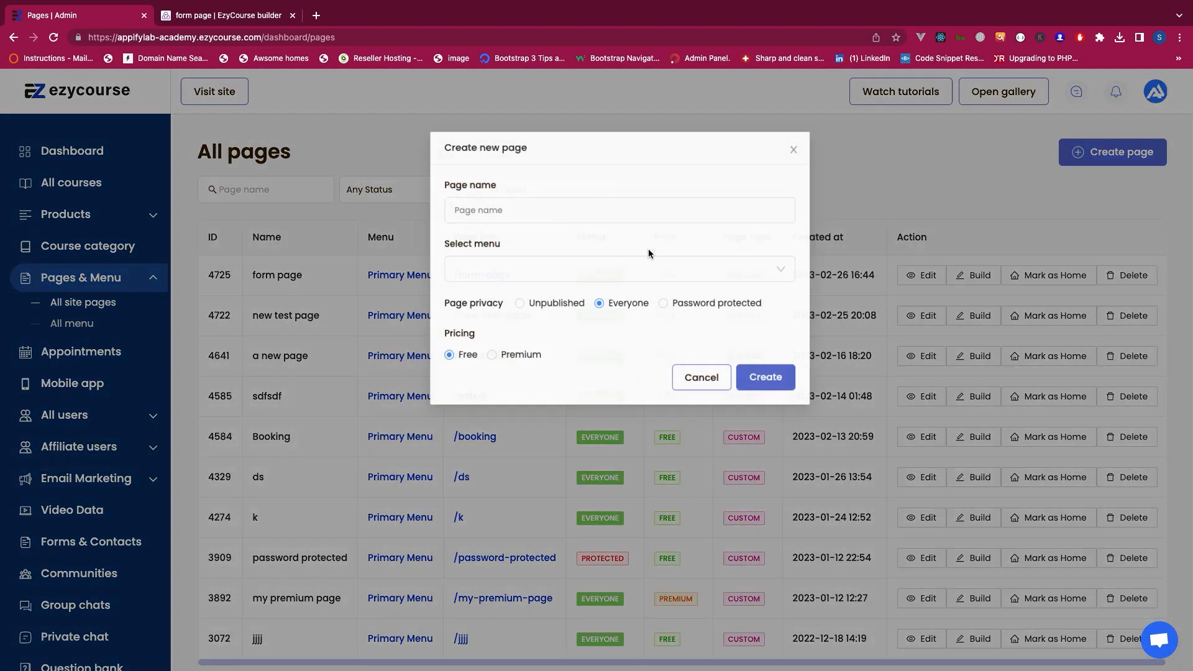
left_click(505, 216)
type("Thank you")
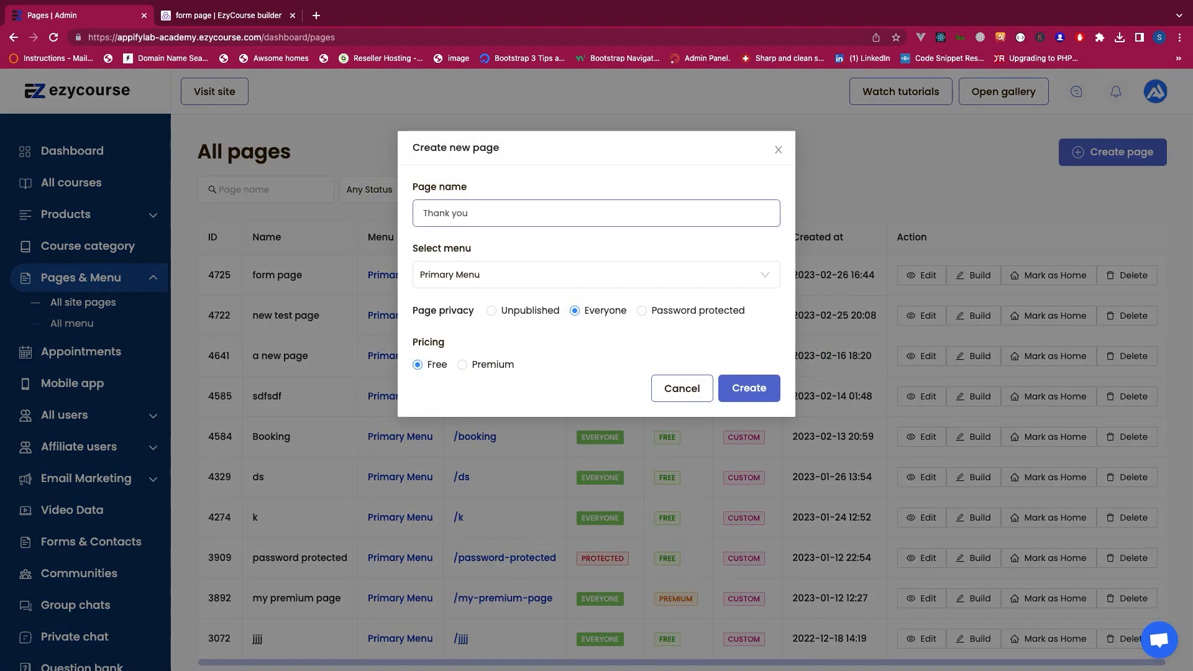
type(" page")
left_click(749, 388)
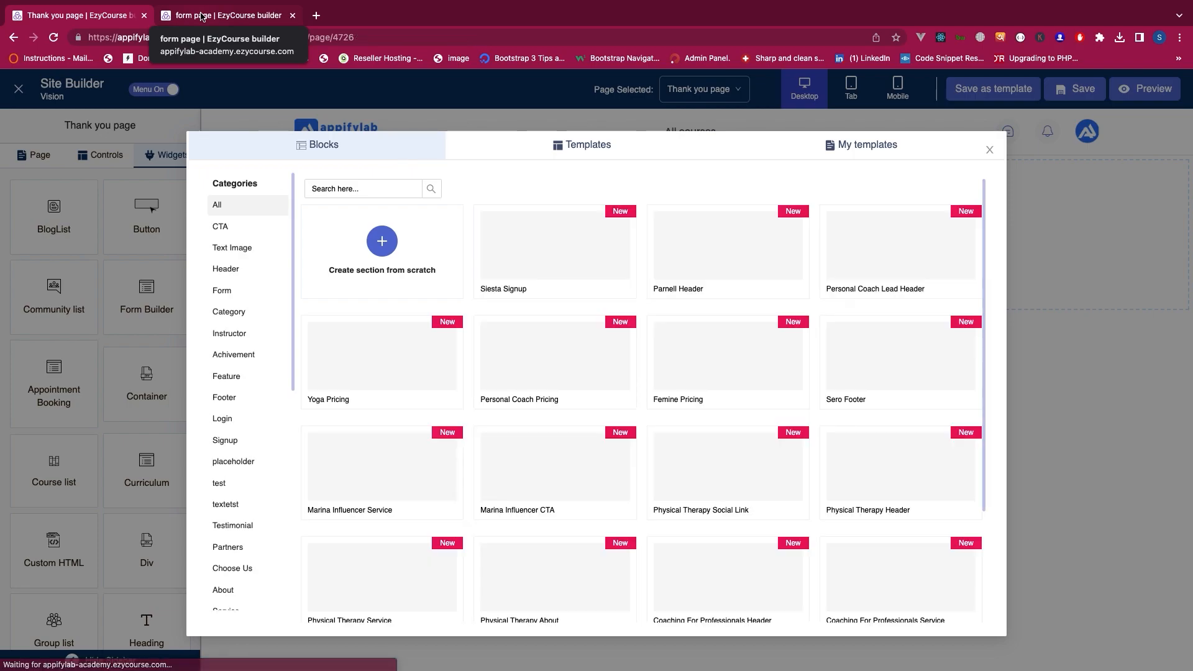
- Insert the "Thank you with header and next step" template from the Thank you category, using the Replace template option
scroll(226, 371, "down", 10)
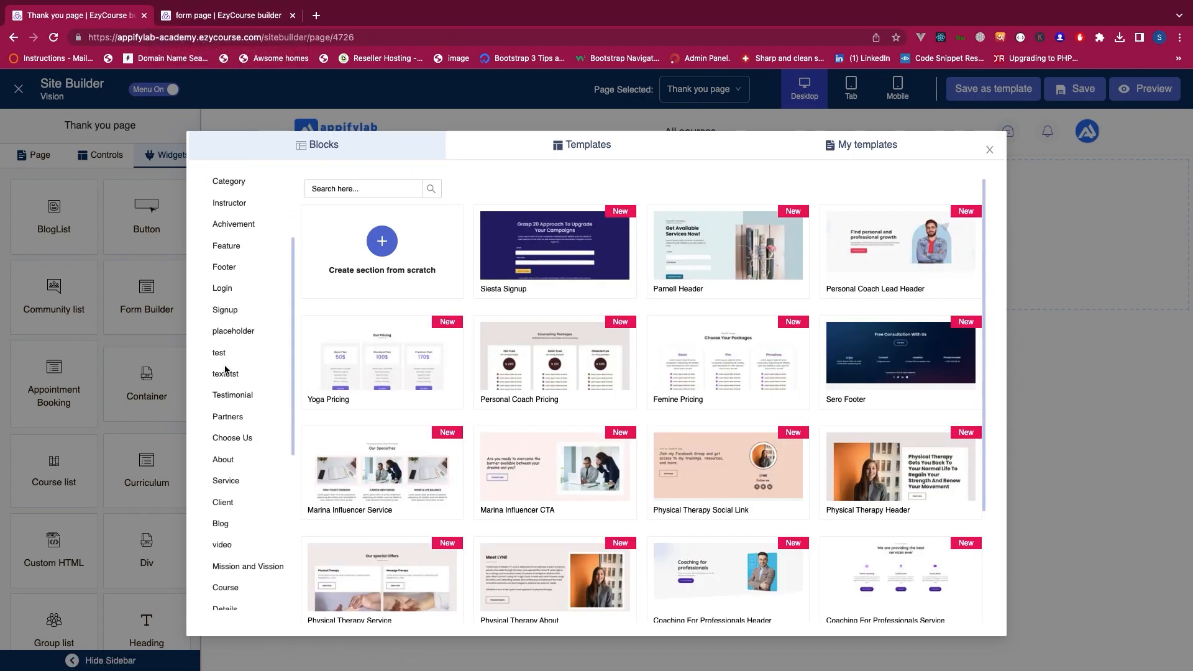
scroll(226, 371, "down", 5)
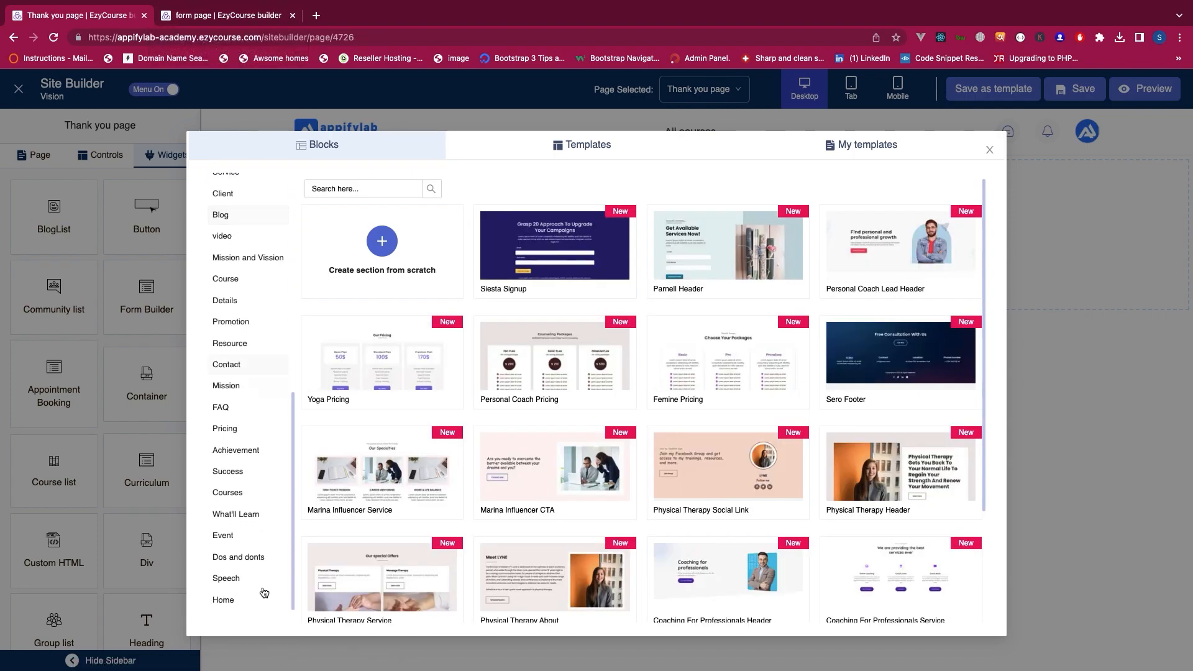
left_click(574, 150)
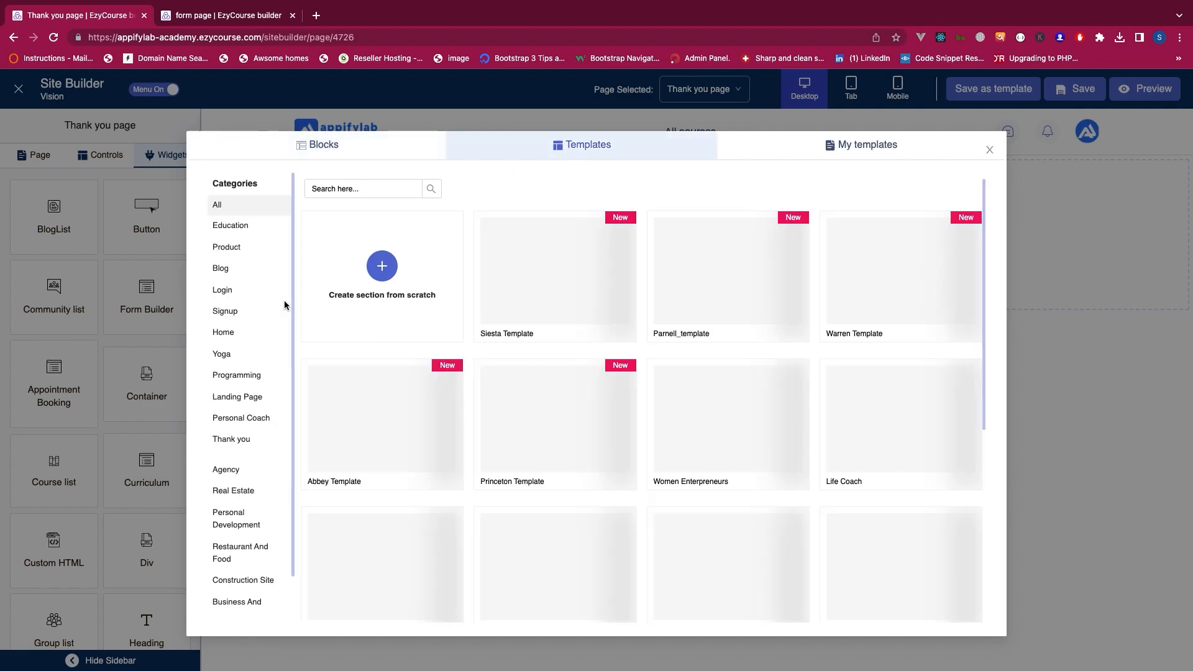
left_click(230, 445)
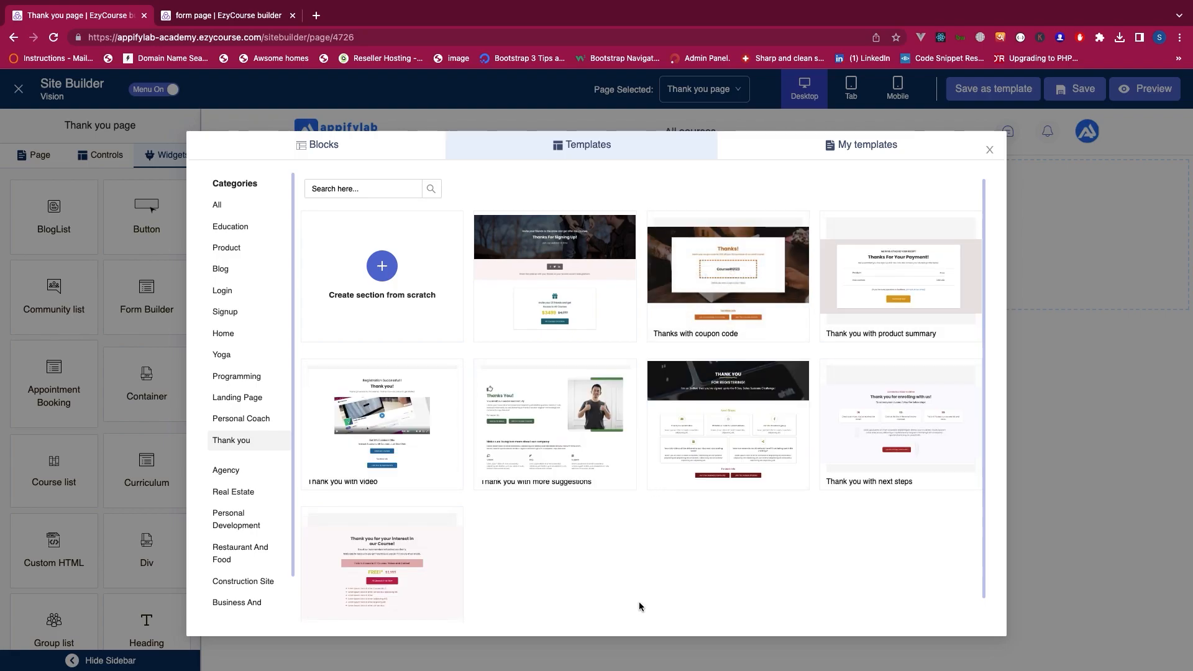
mouse_move(432, 453)
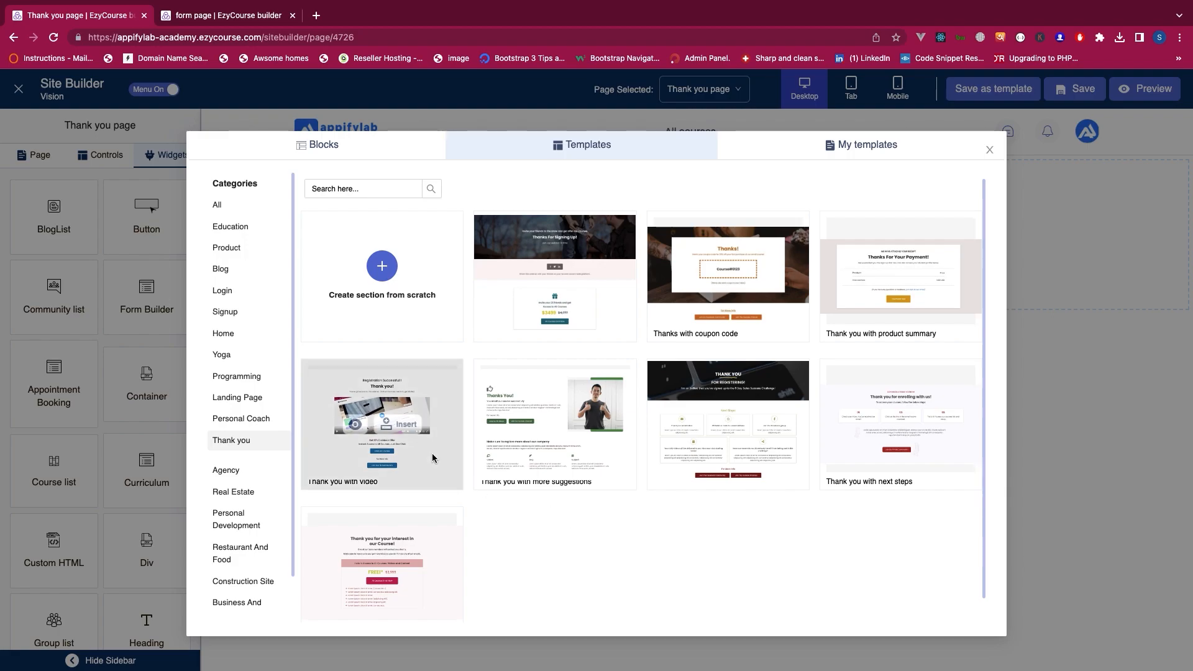
scroll(431, 453, "down", 1)
mouse_move(505, 401)
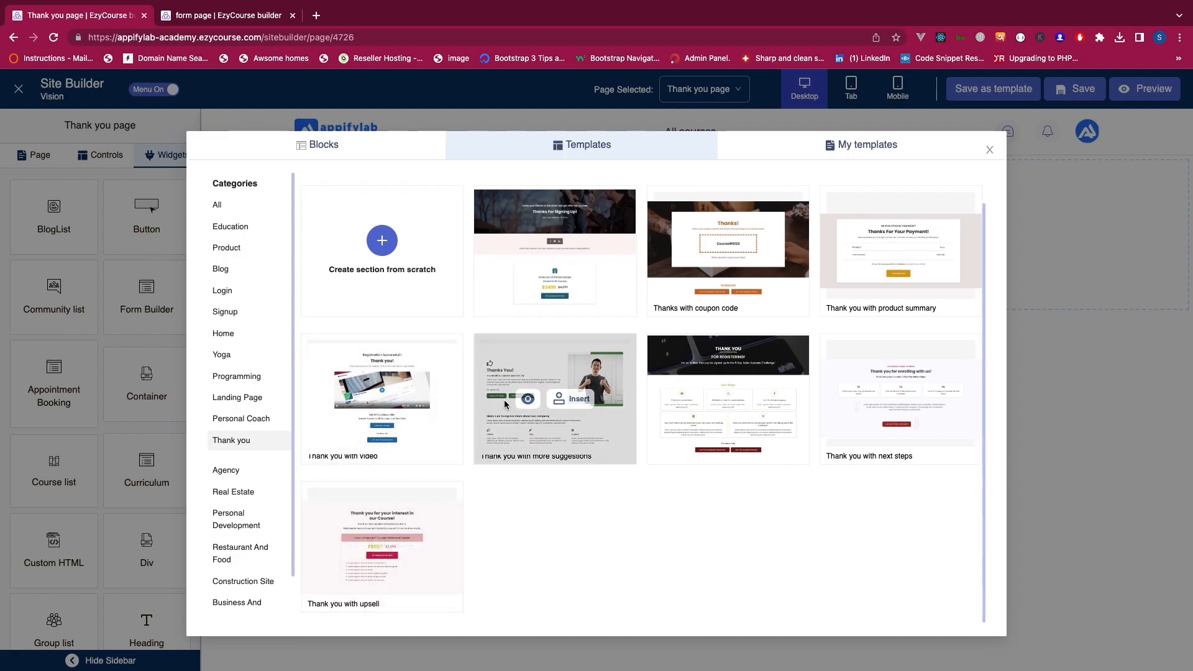
scroll(505, 401, "up", 1)
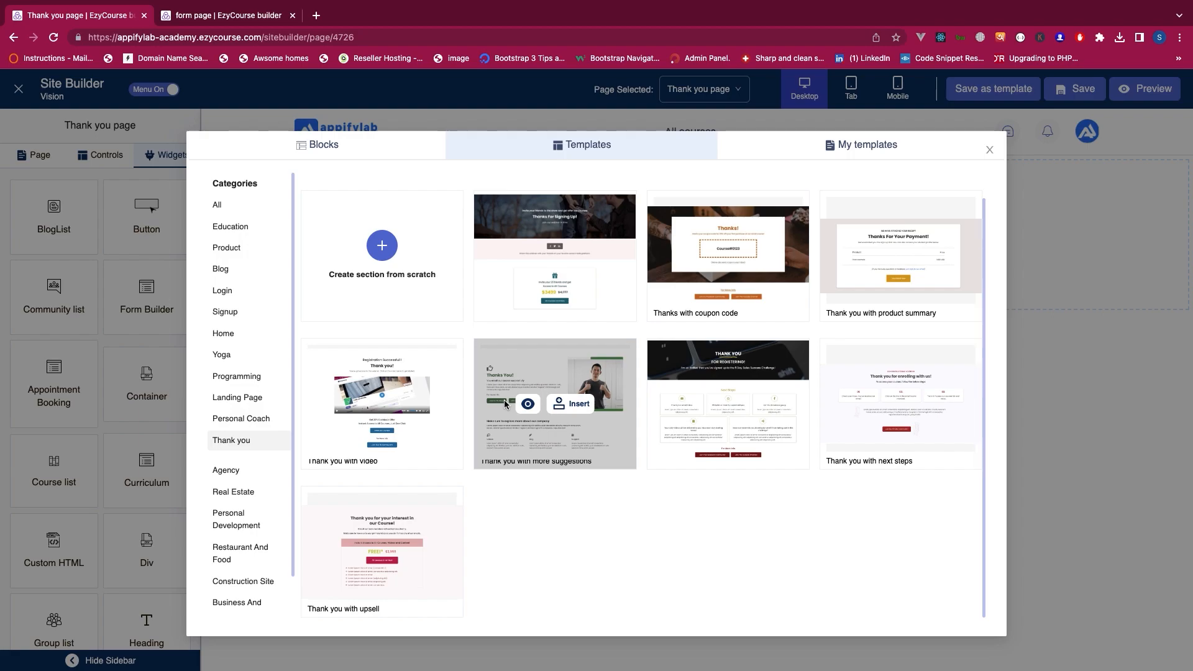
mouse_move(765, 415)
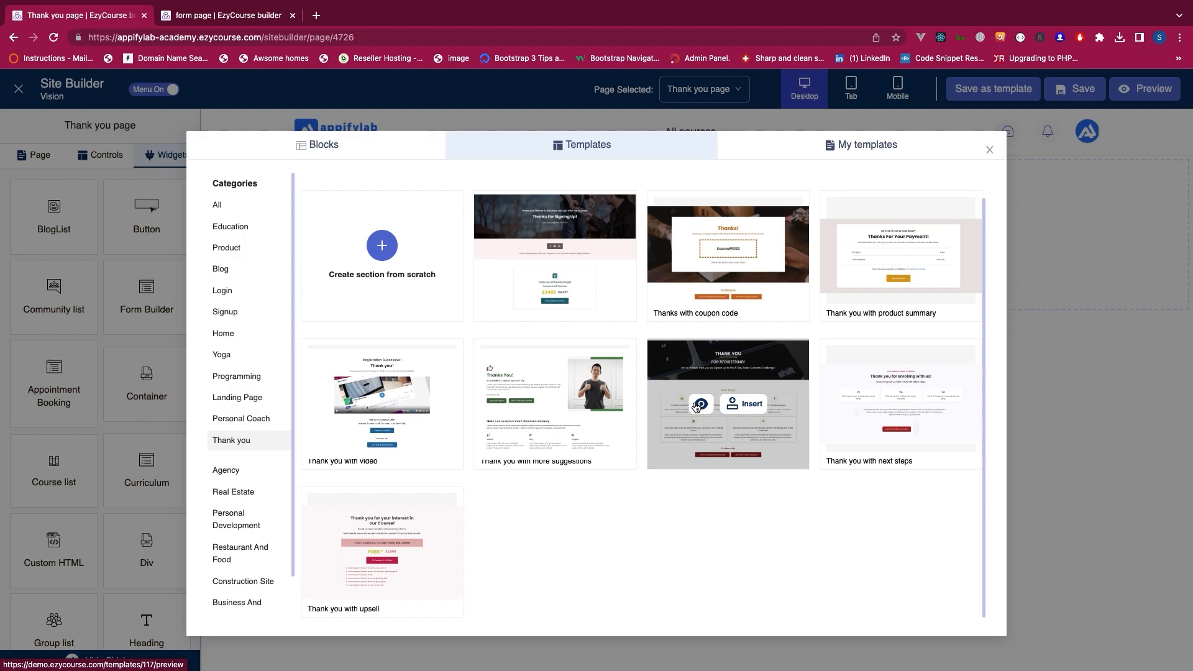
left_click(748, 405)
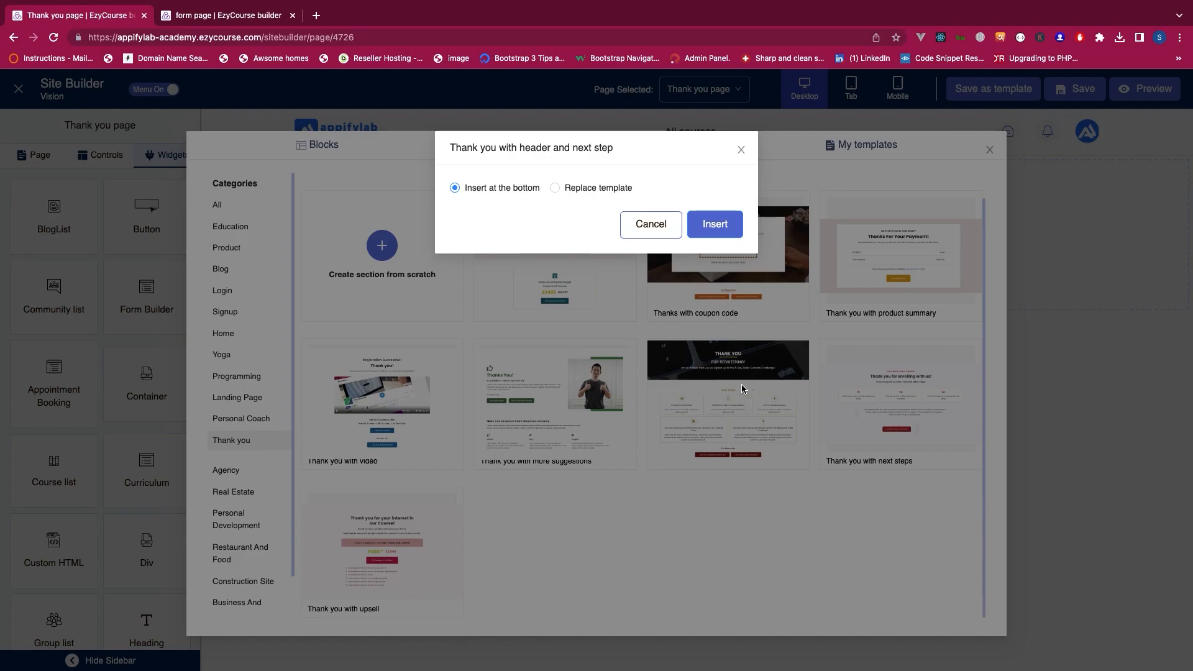
left_click(606, 186)
left_click(715, 260)
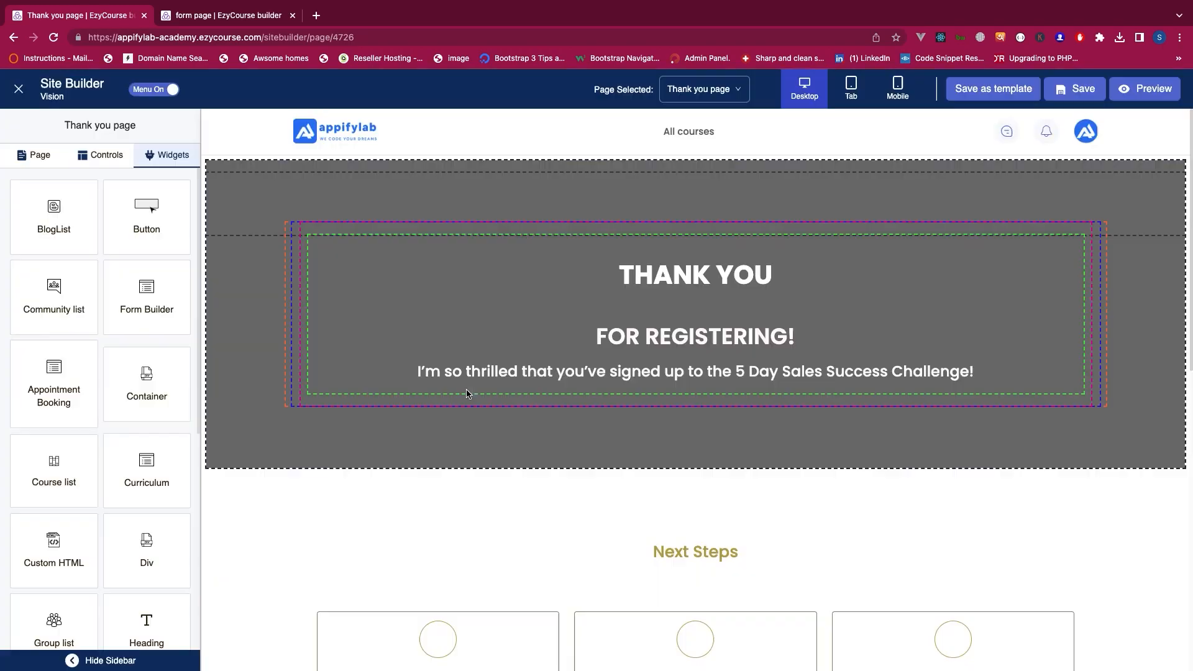
- Delete the button for joining the Facebook community in the template's For More Info section
scroll(607, 367, "down", 10)
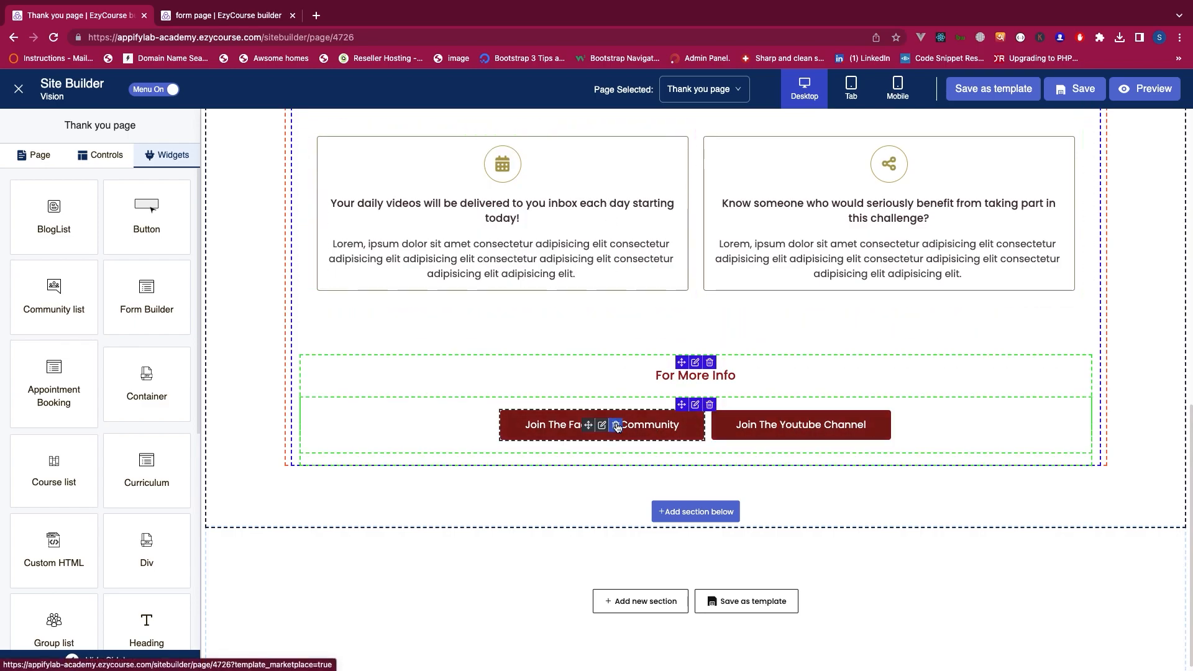
left_click(710, 404)
left_click(701, 202)
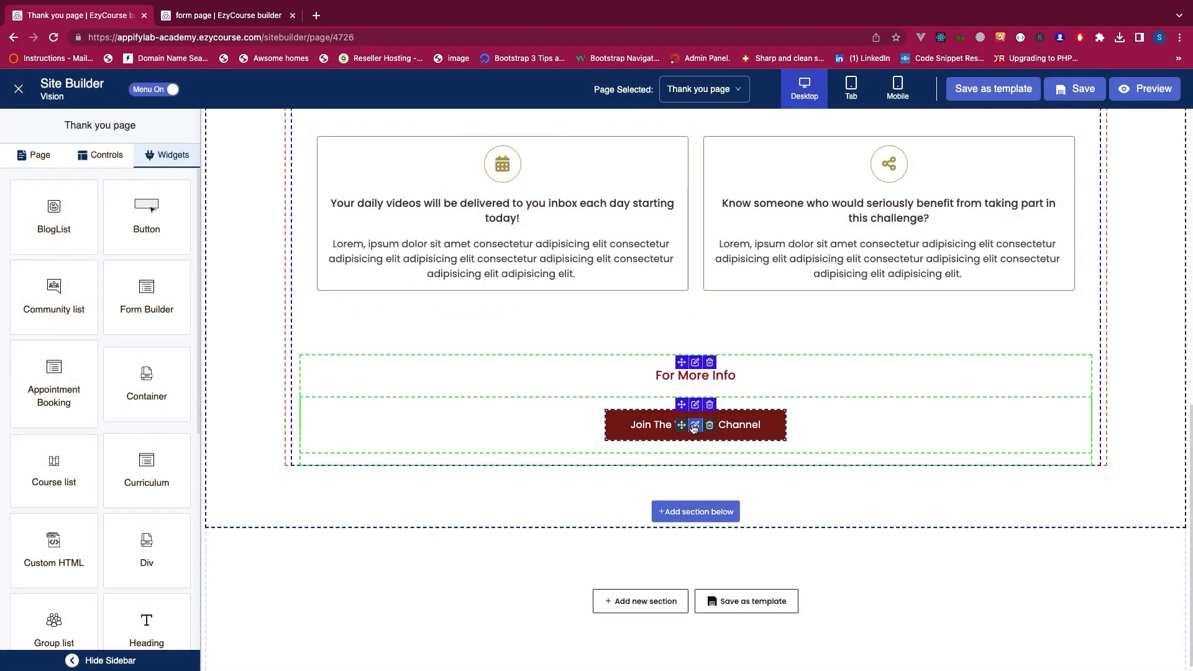
- Change the heading of the "Join the youtube channel" button to "Download your free gift"
left_click(694, 425)
left_click_drag(134, 256, 0, 264)
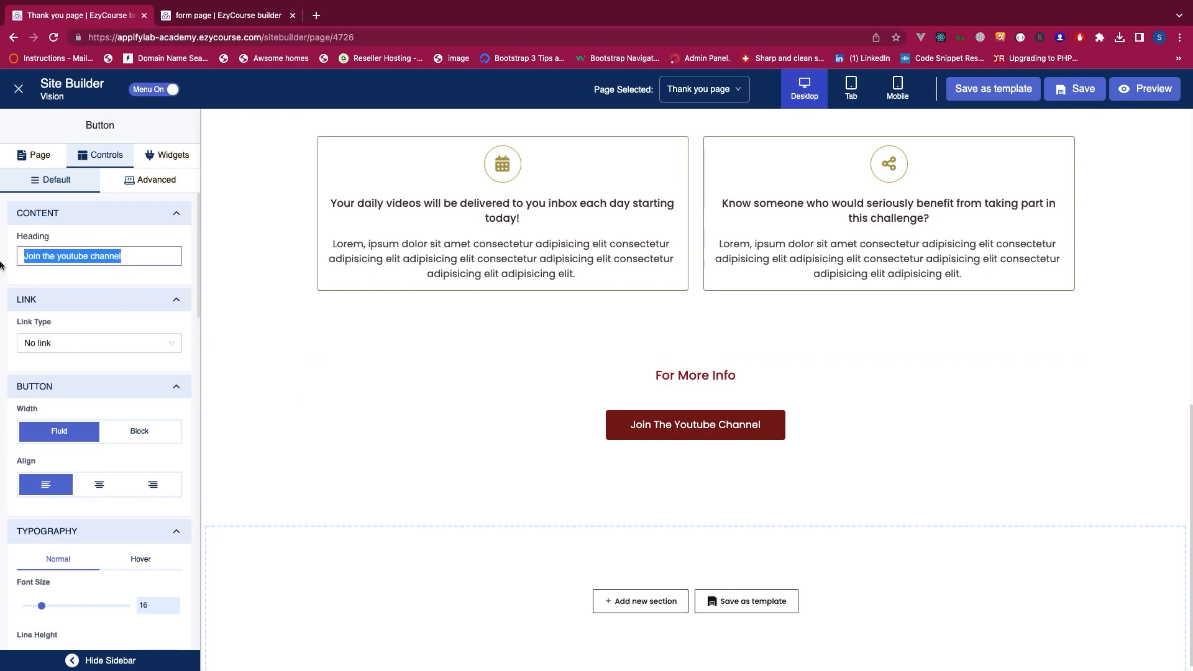
type("Down")
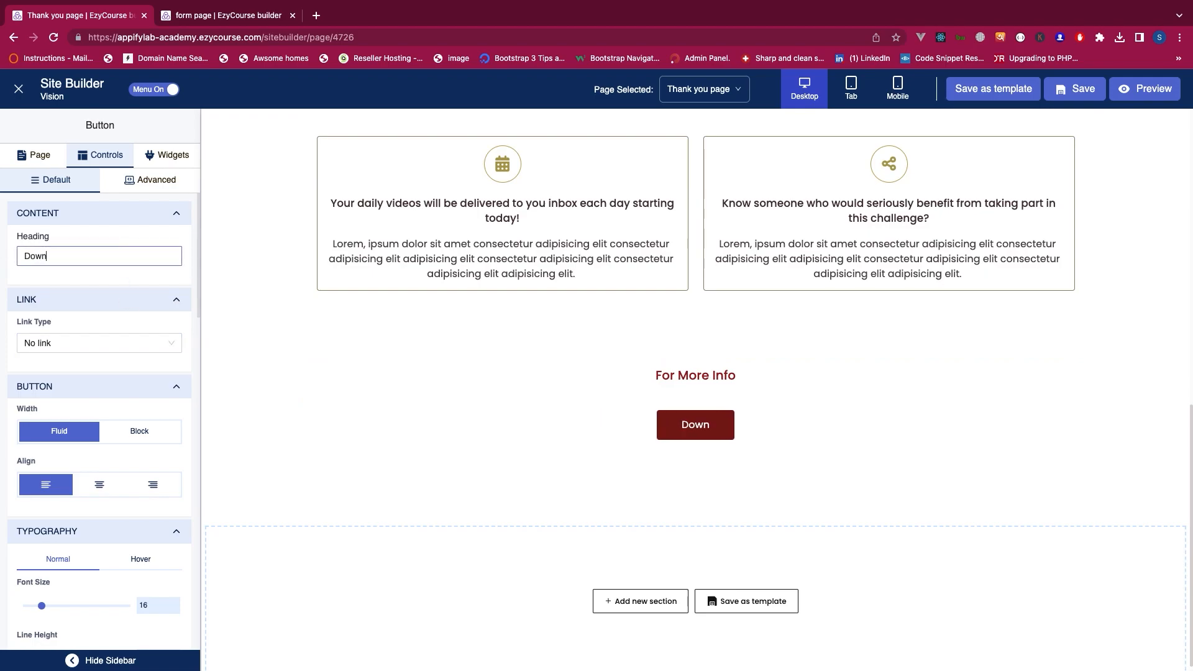
type("load your f")
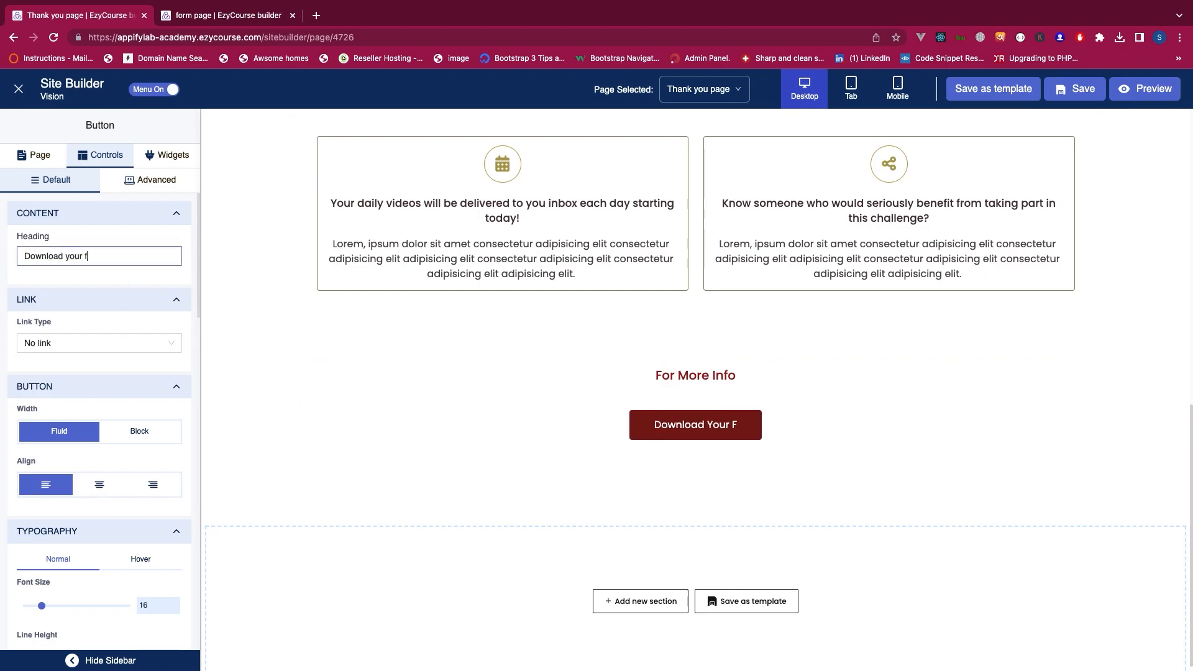
type("ree gift")
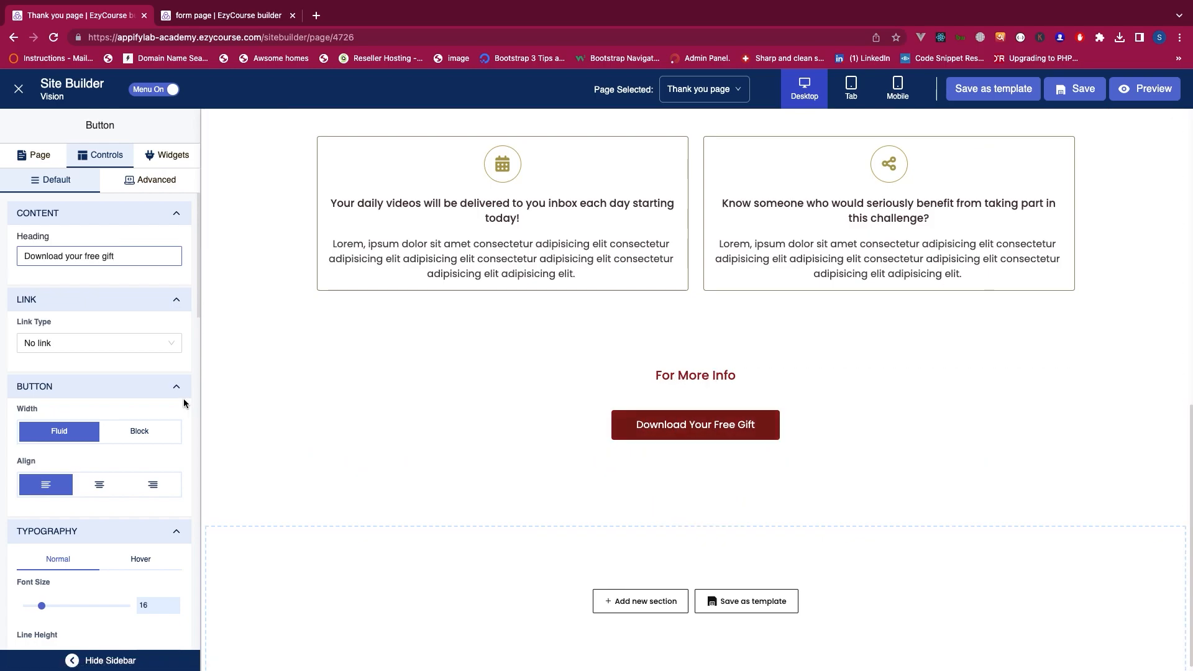
- Link the button to the downloadable attachment "Assignment question-networking 1.pdf" and save the Thank you page
left_click_drag(21, 322, 43, 323)
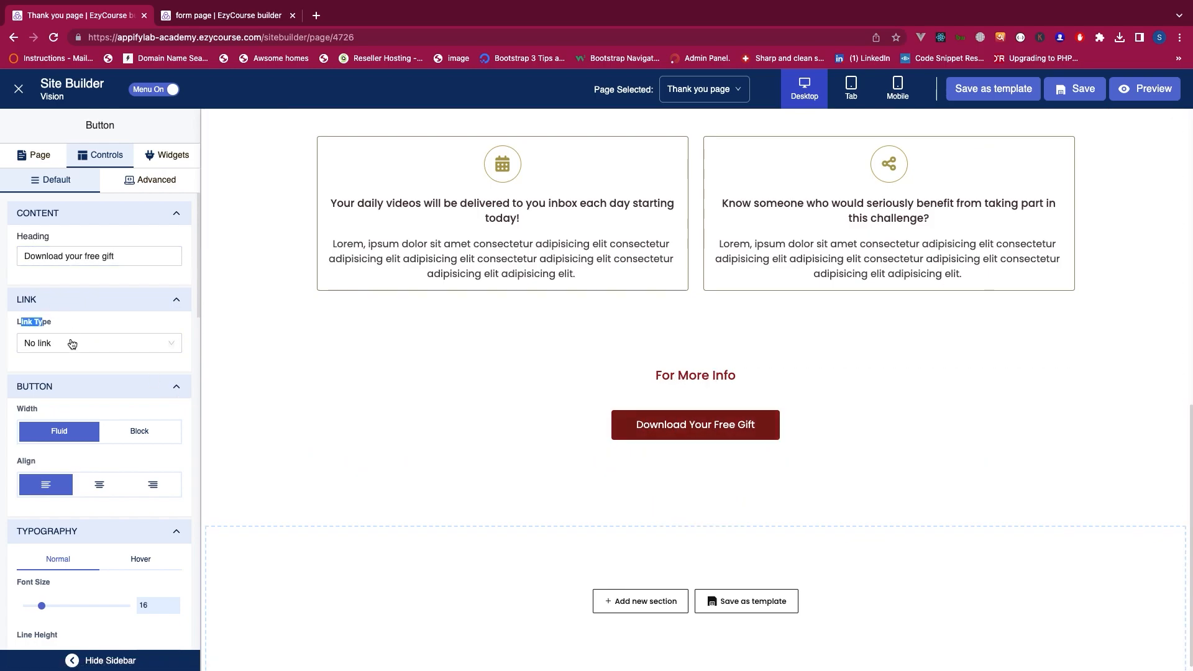
left_click(72, 344)
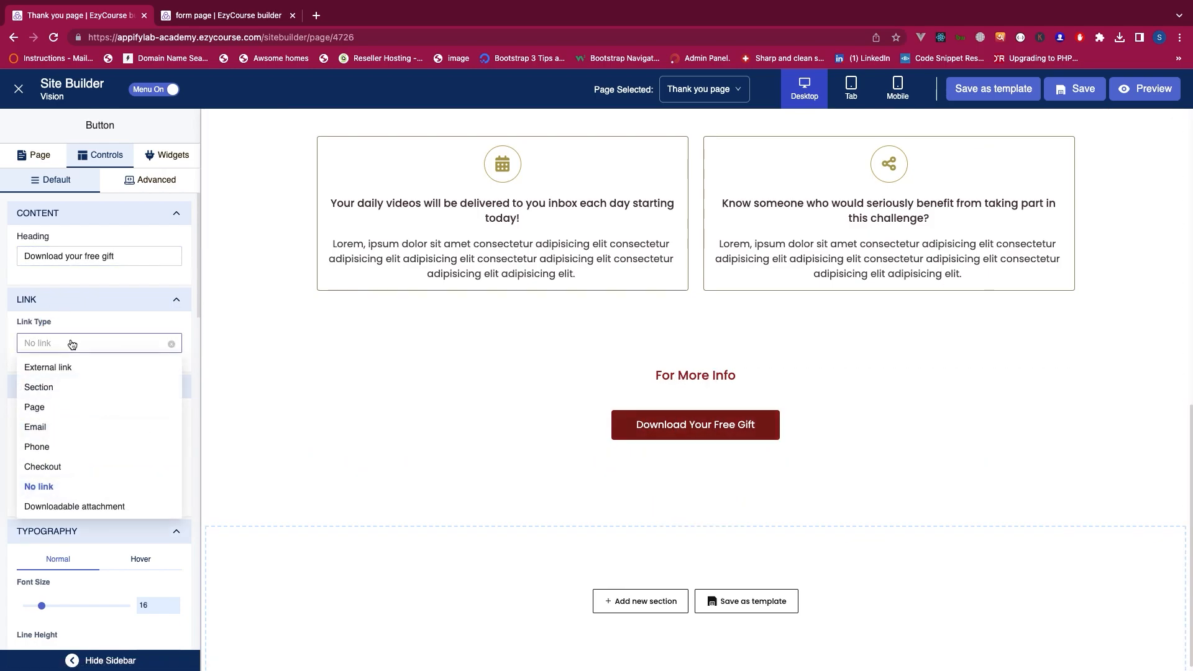
left_click(69, 509)
left_click(45, 377)
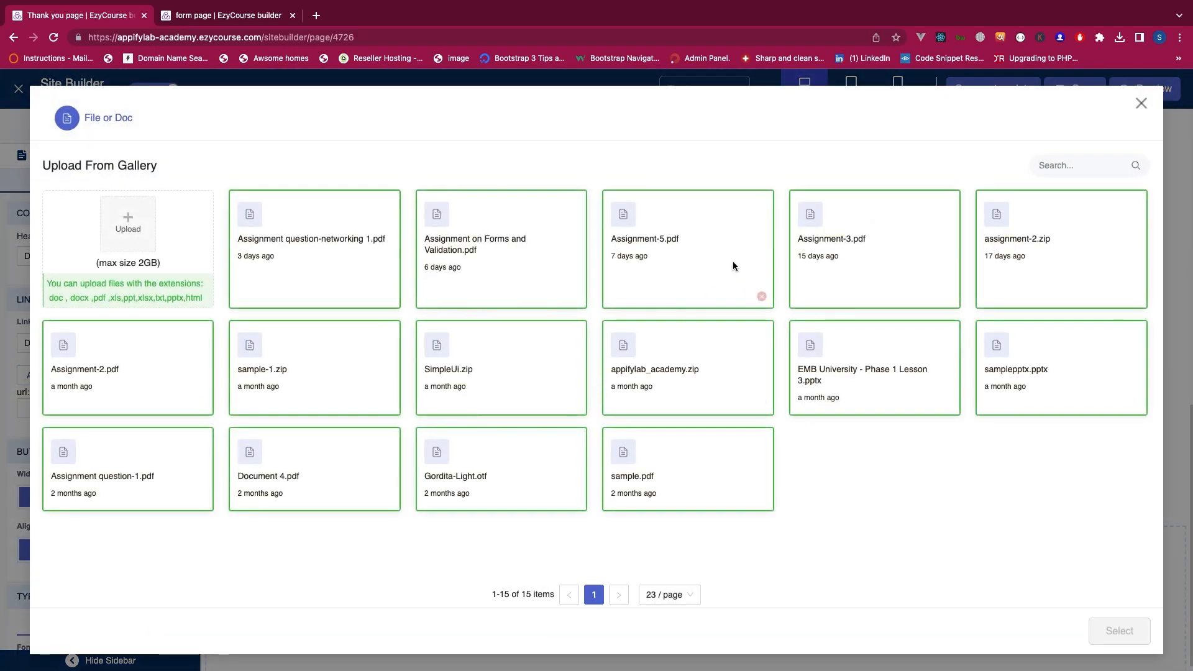
left_click(365, 227)
left_click(1125, 632)
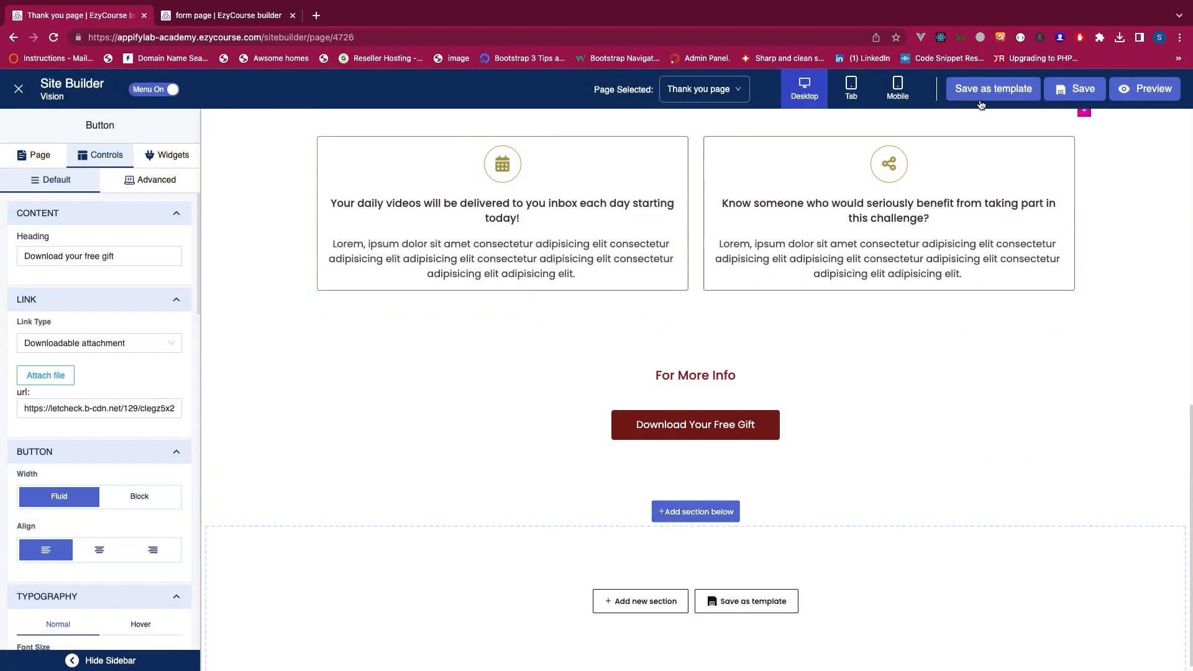
left_click(1076, 89)
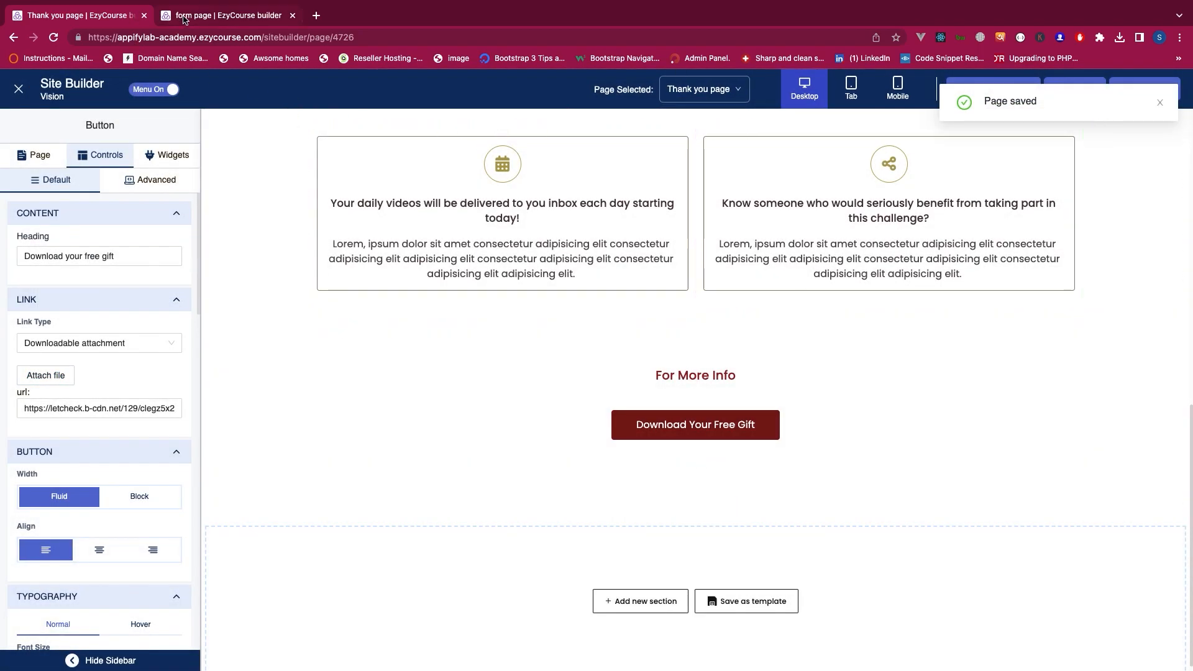
- Reload the form page in its site builder tab and select "Live test test form" in the form widget's settings
left_click(229, 19)
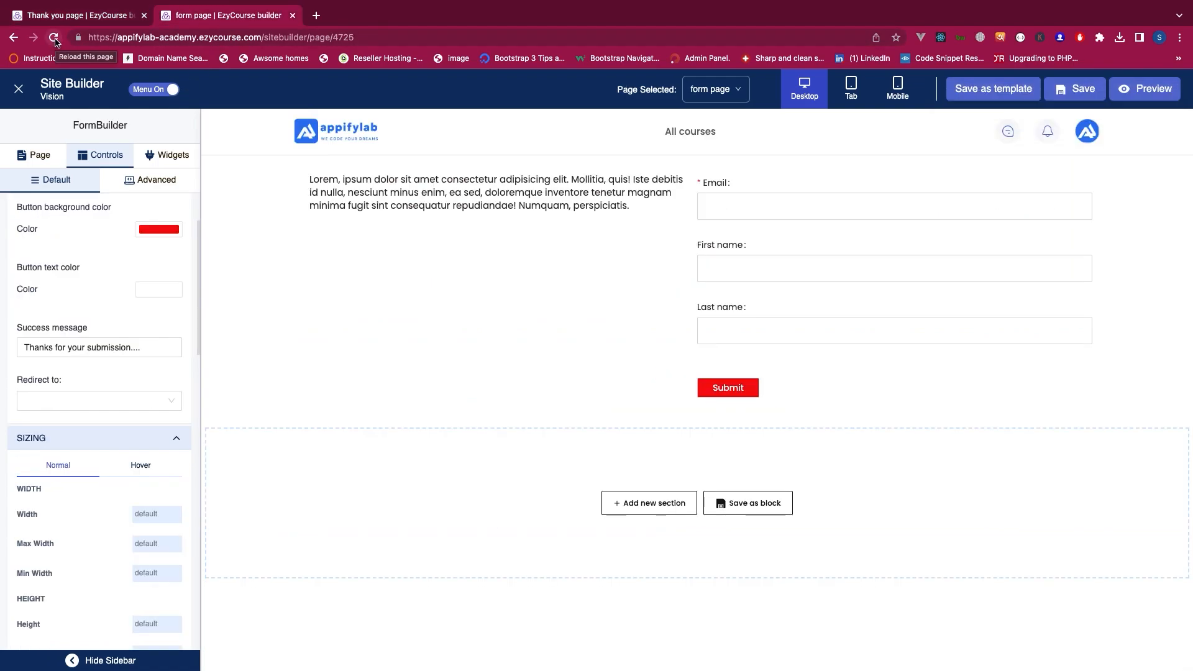
left_click(54, 39)
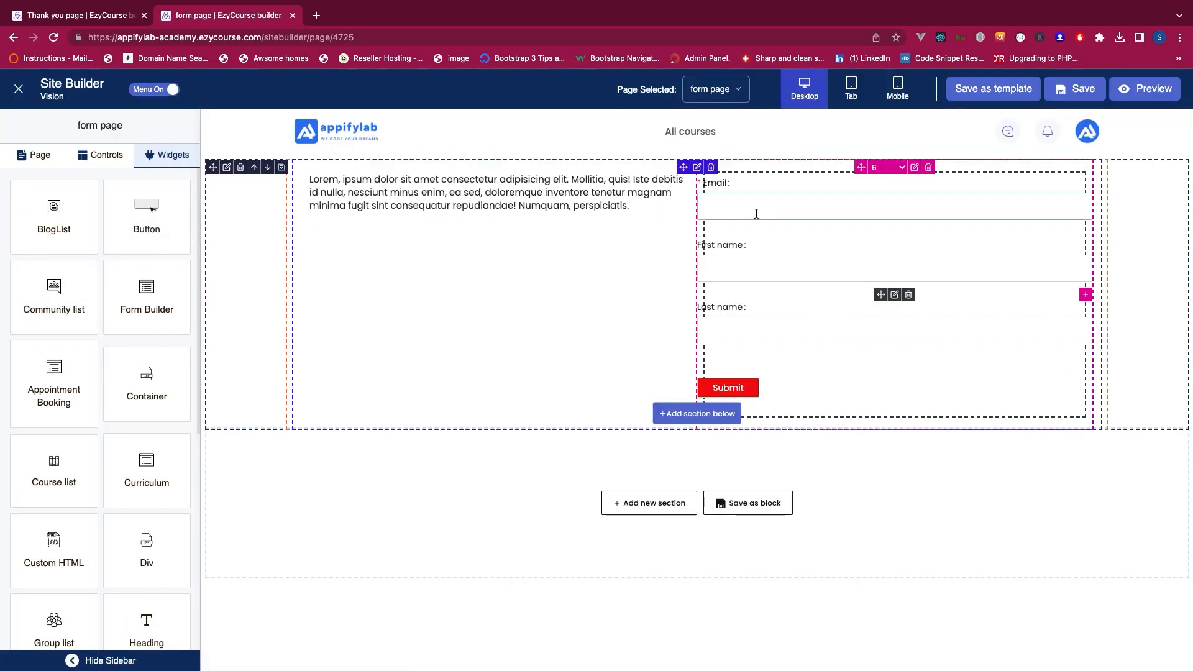
left_click(829, 234)
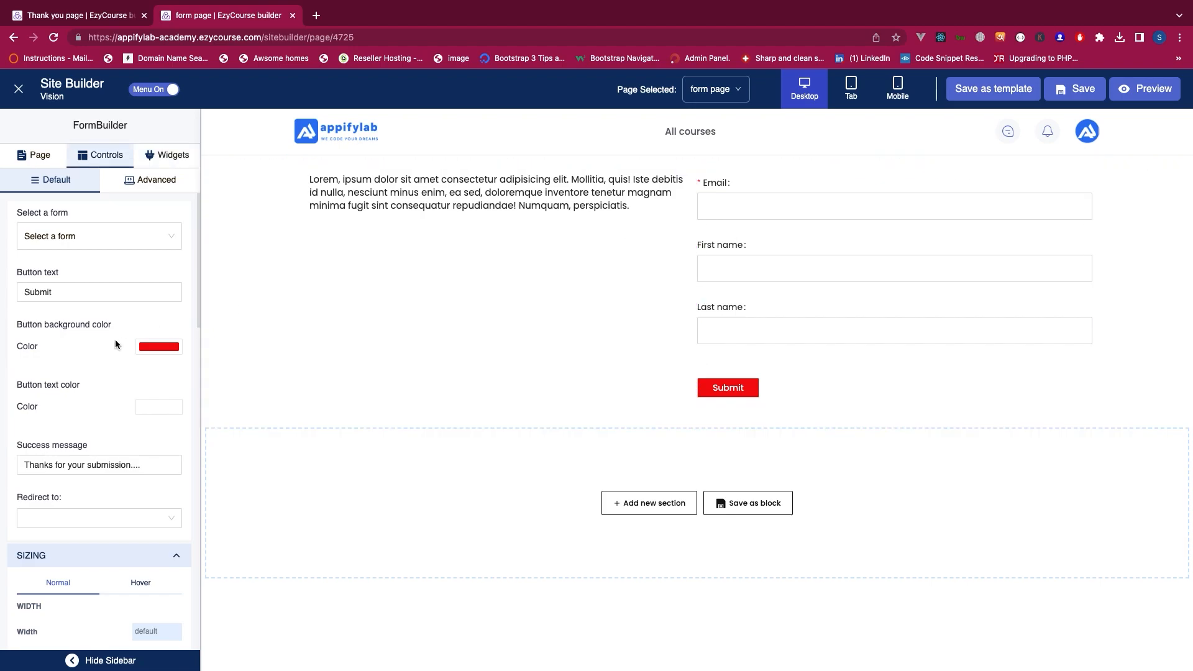
left_click(96, 246)
left_click(60, 324)
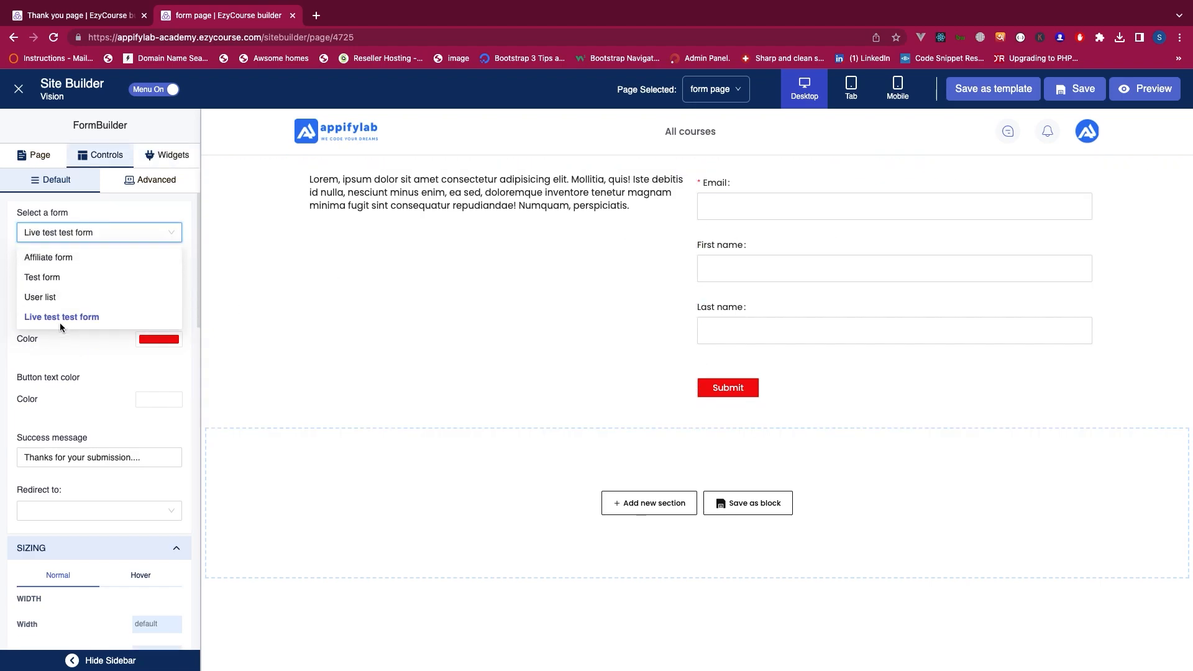
- Set the form's button text to "Submit and download your gift"
left_click_drag(94, 284, 2, 286)
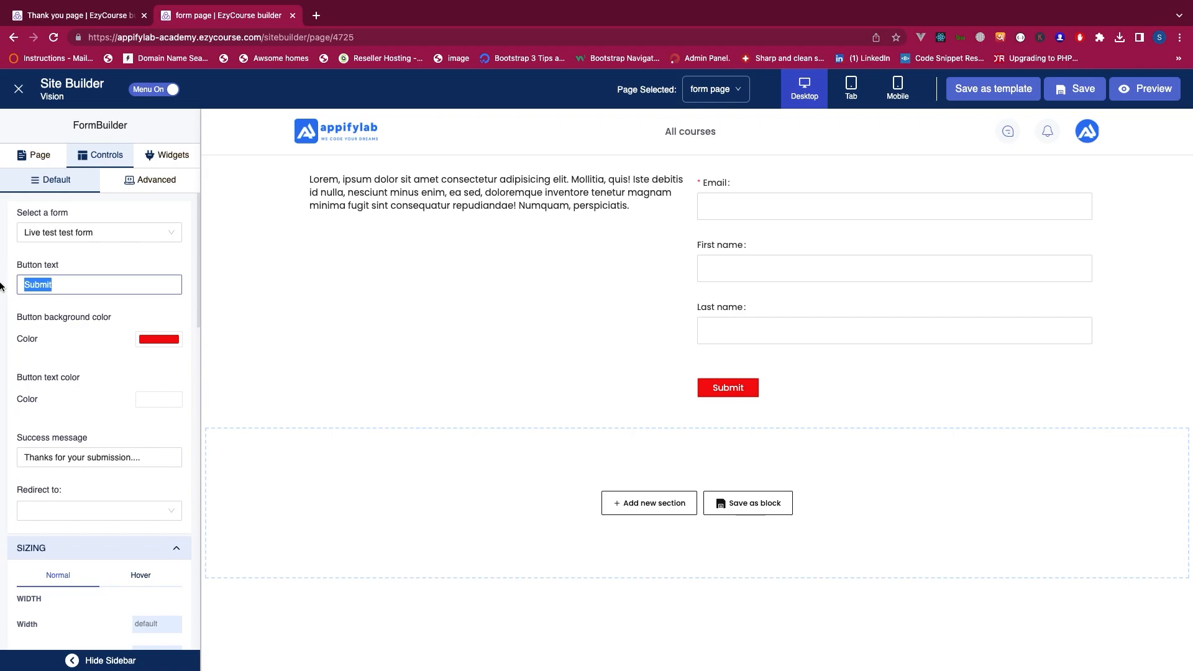
type("Submit and ")
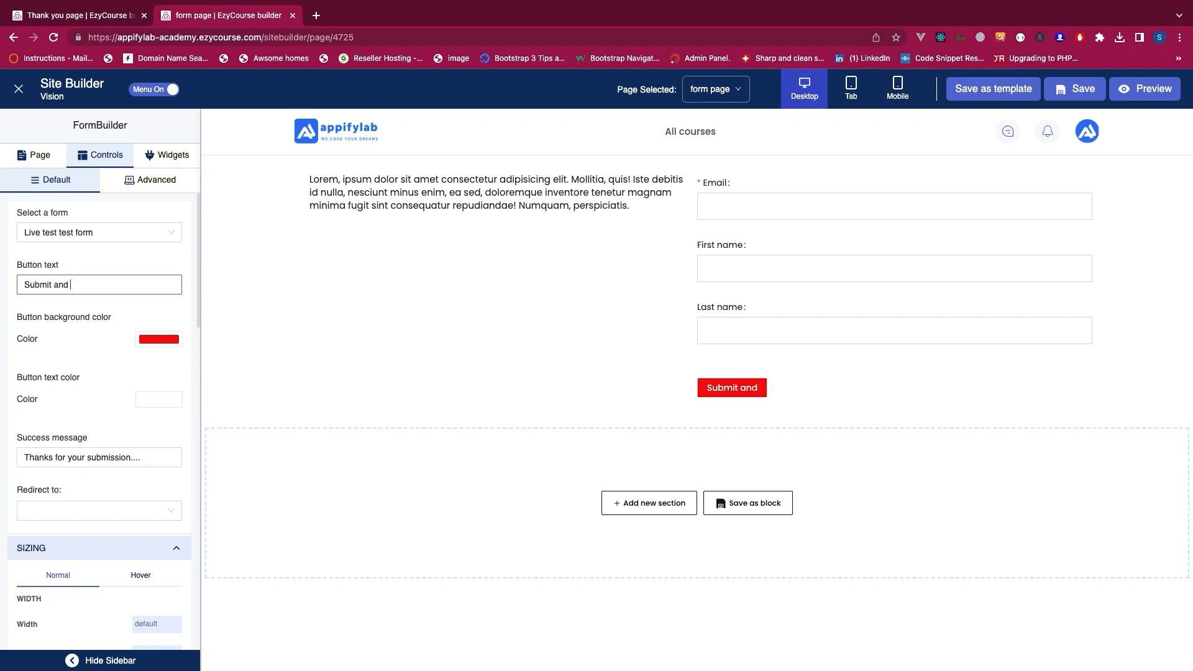
type("download your ")
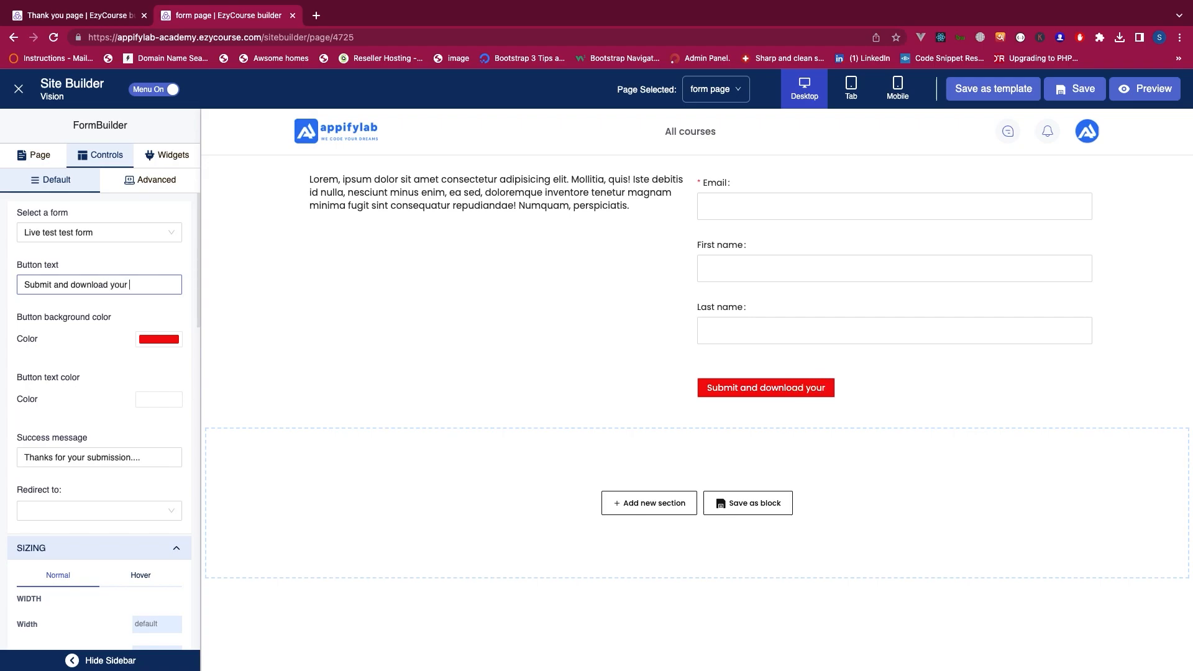
type("fgift")
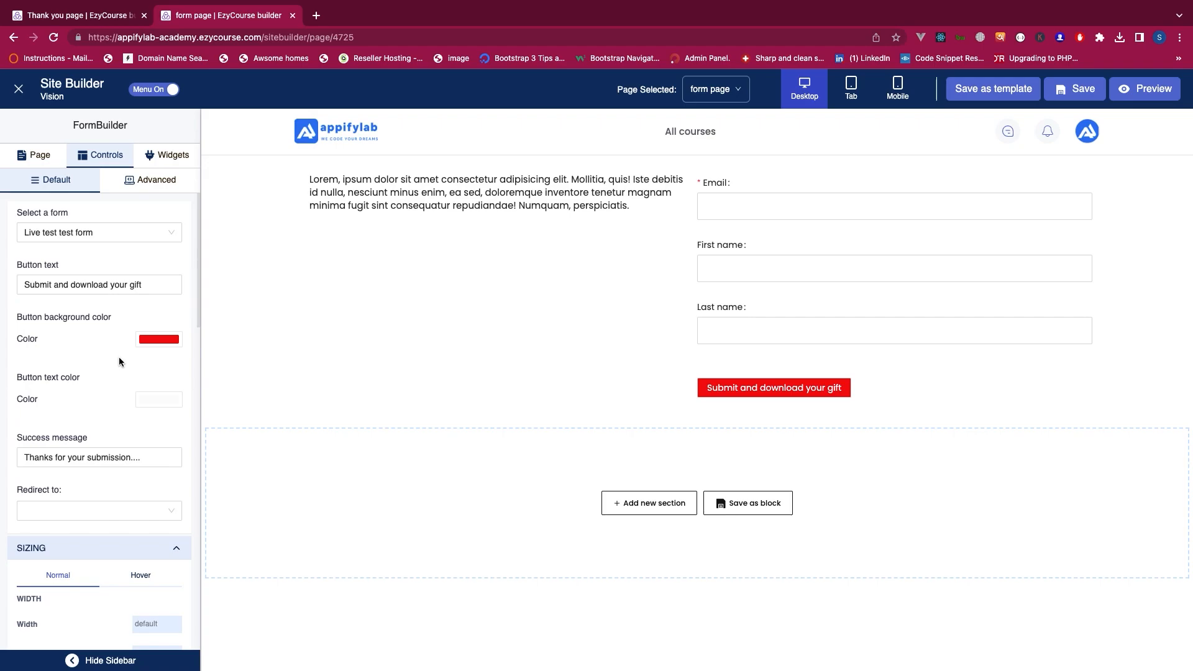
- Set the form to redirect to "Thank you page"
scroll(118, 357, "down", 1)
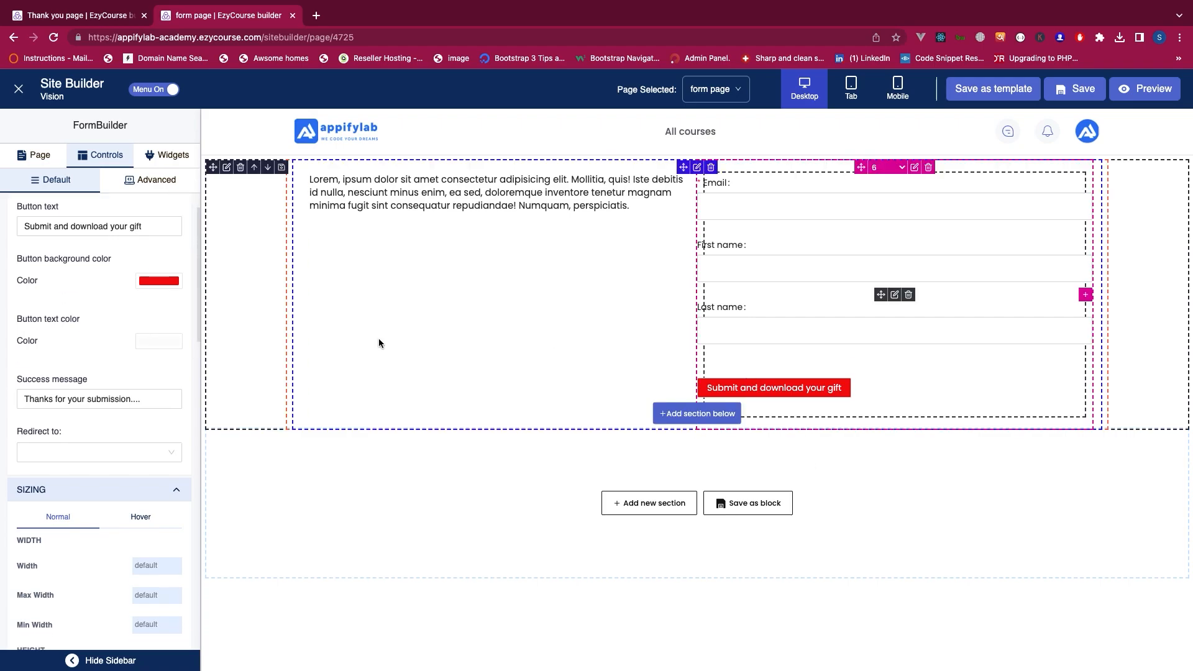
left_click_drag(144, 399, 16, 403)
left_click(22, 453)
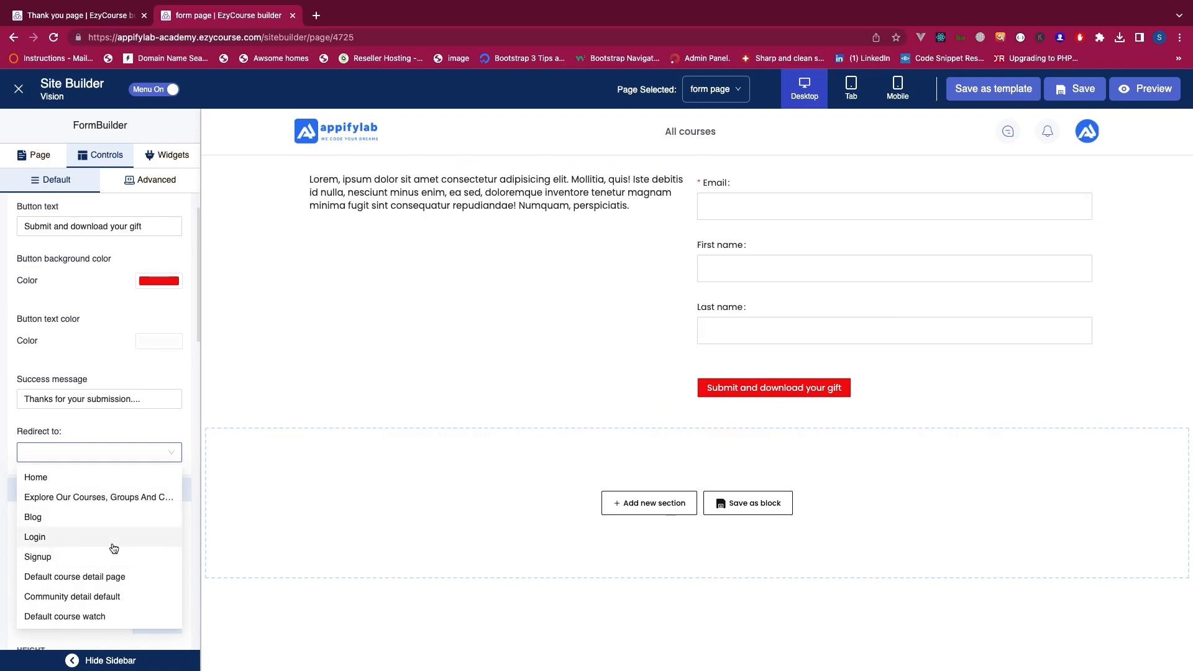
scroll(114, 548, "down", 10)
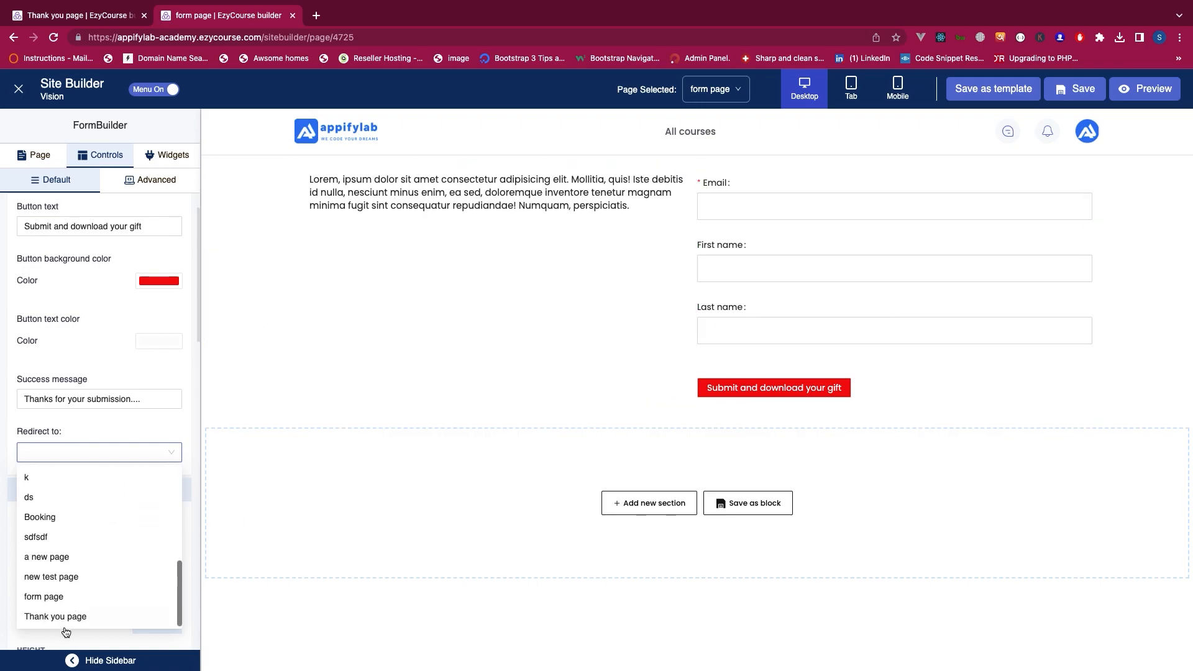
left_click(64, 618)
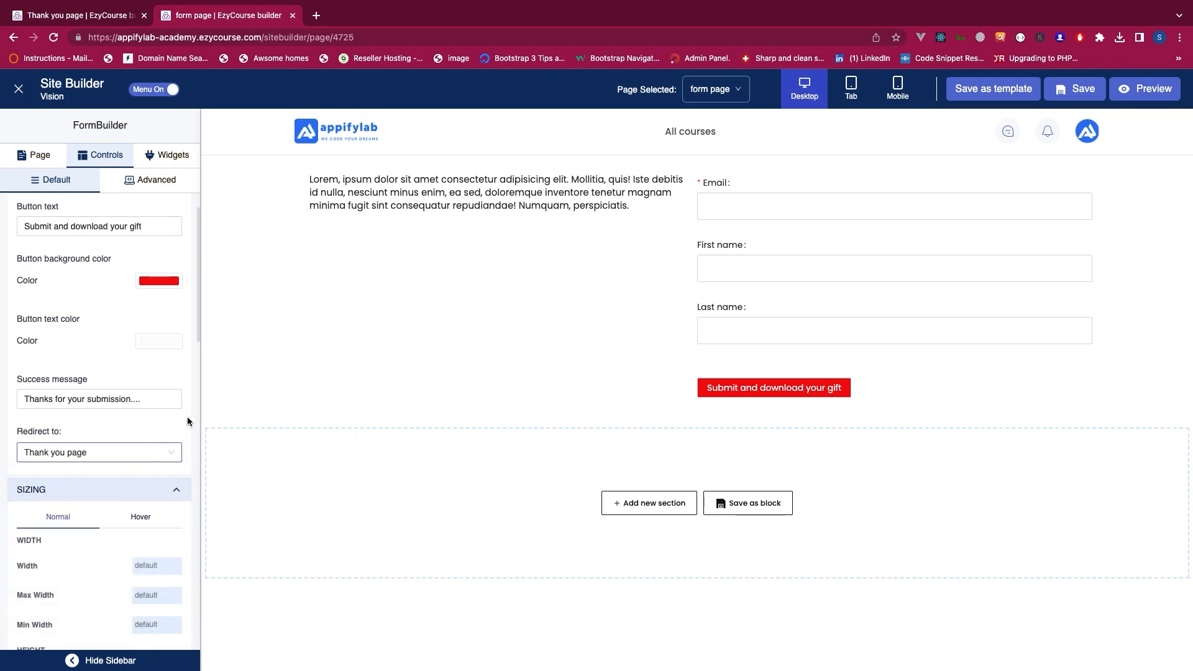
- Save the form page and open its preview
left_click(1080, 95)
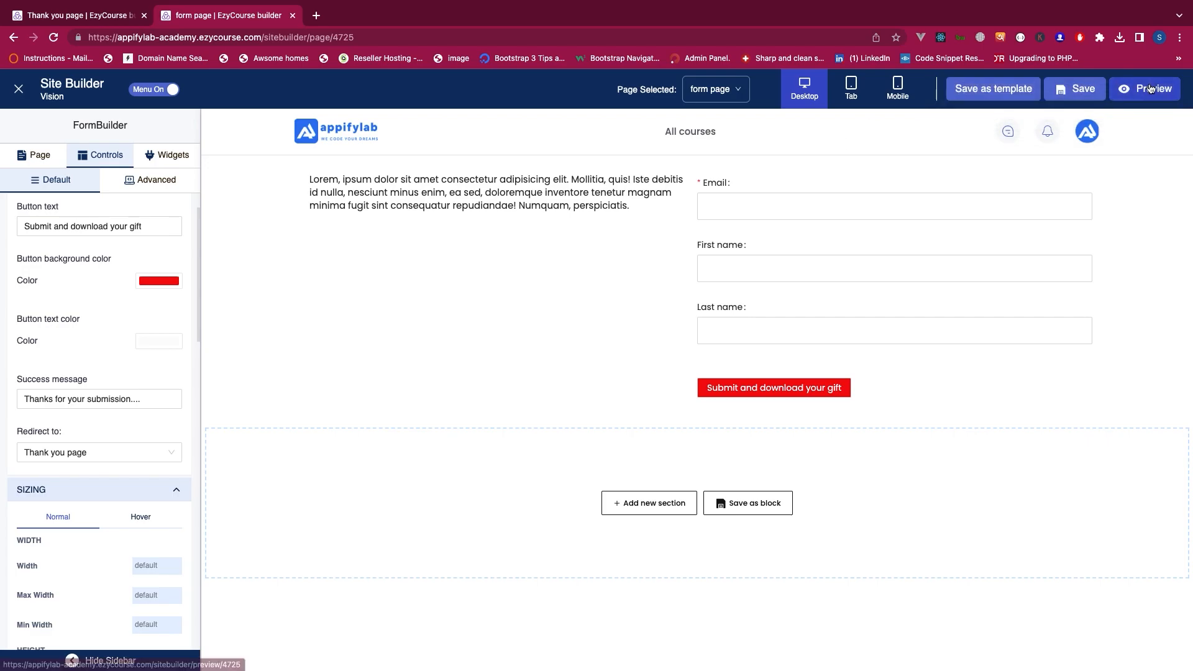
left_click(1151, 89)
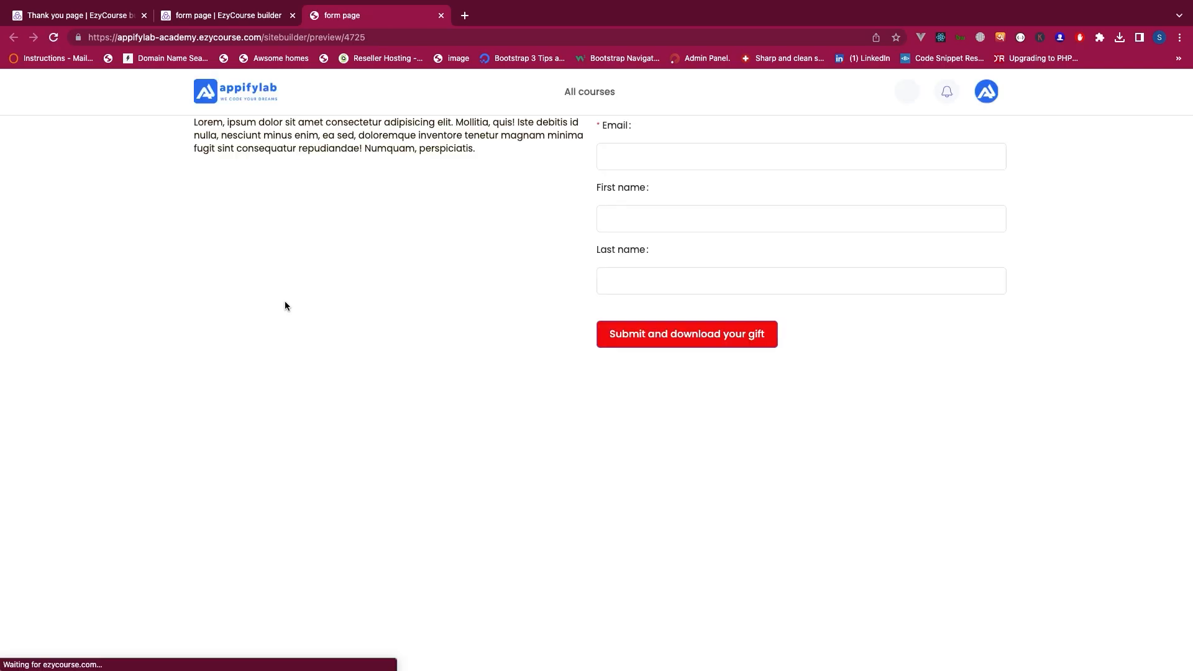
- Fill in the previewed form with an email address, first name and last name
left_click_drag(414, 123, 436, 320)
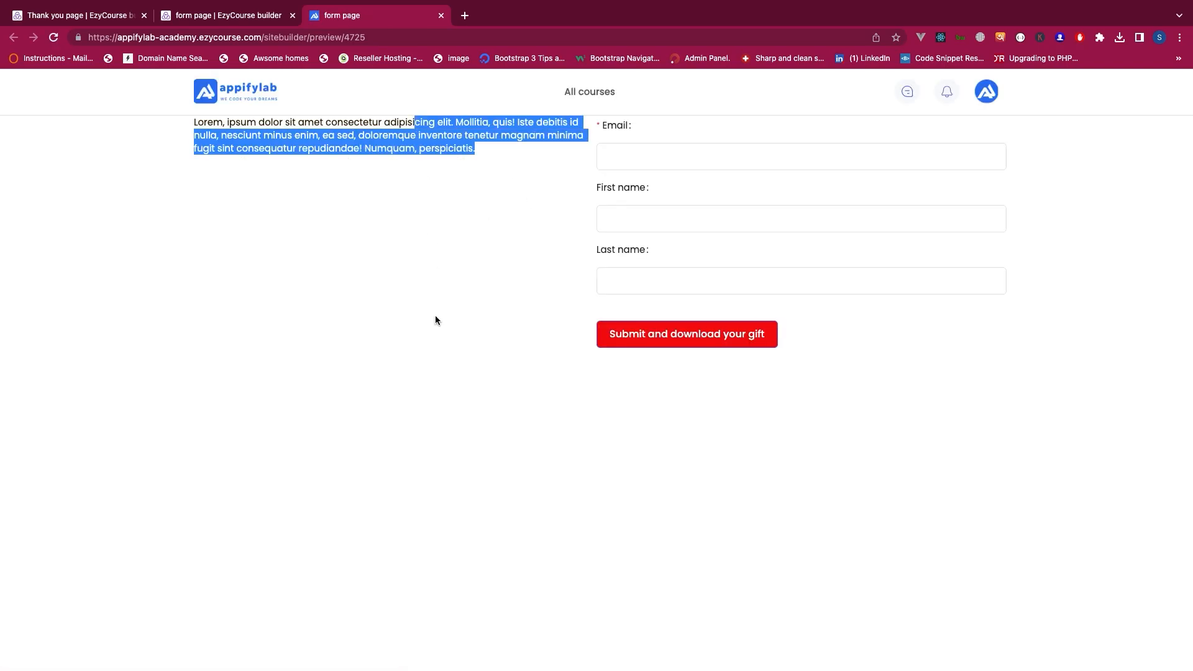
left_click(435, 320)
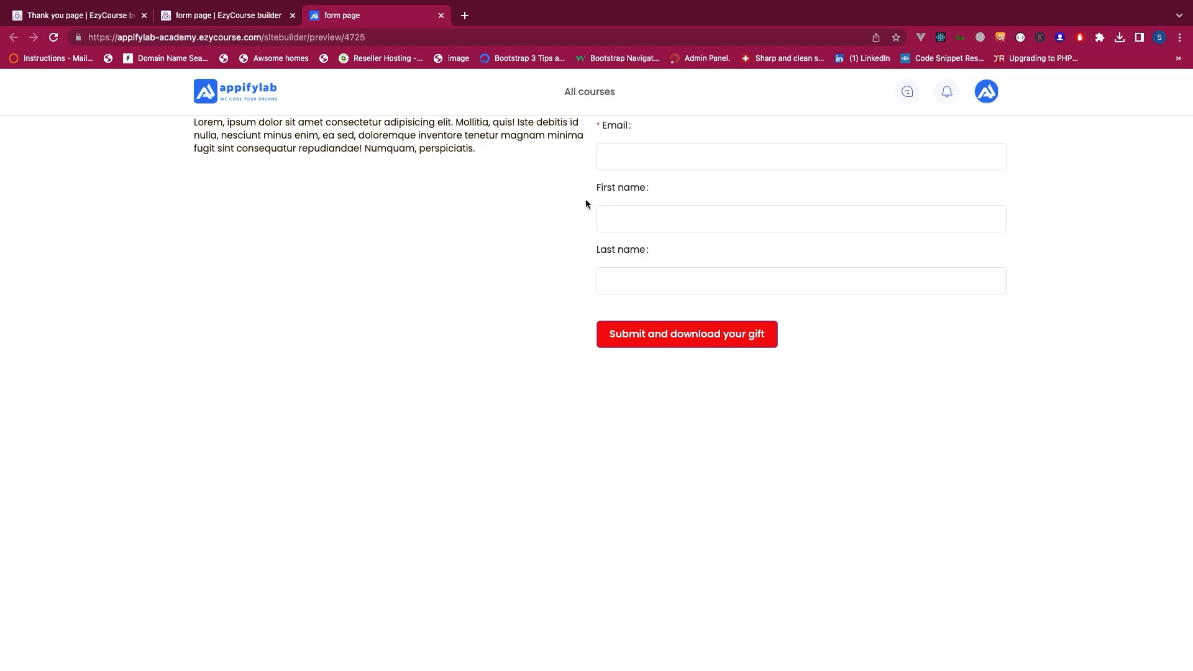
left_click(607, 158)
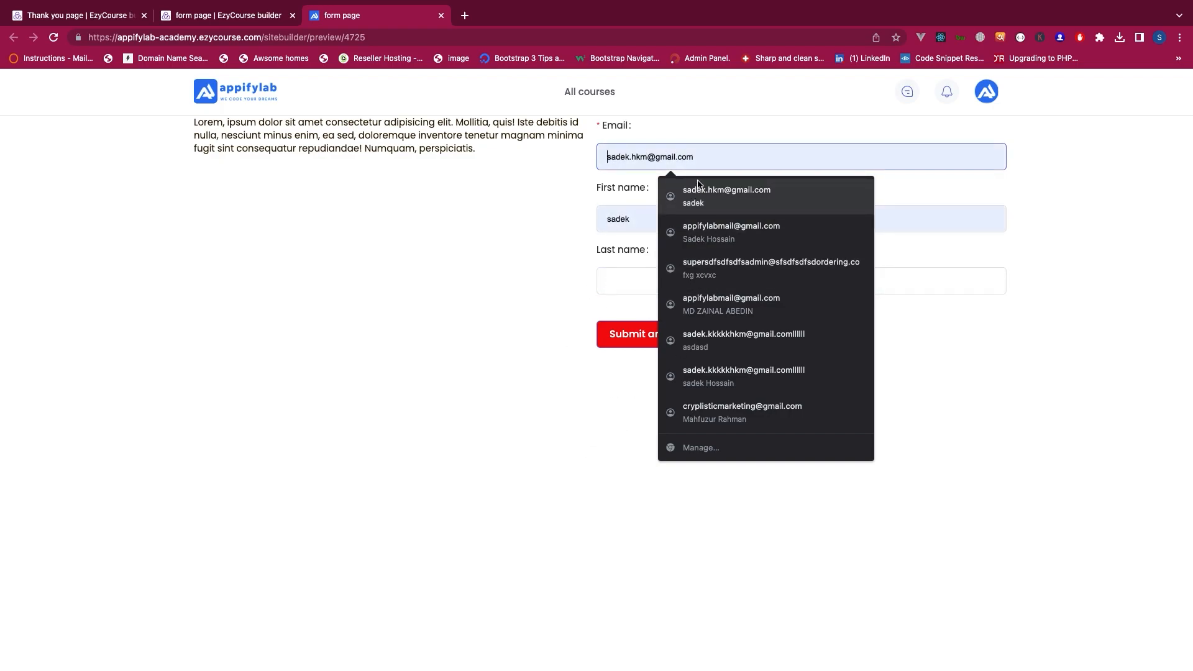
left_click(704, 197)
left_click(630, 285)
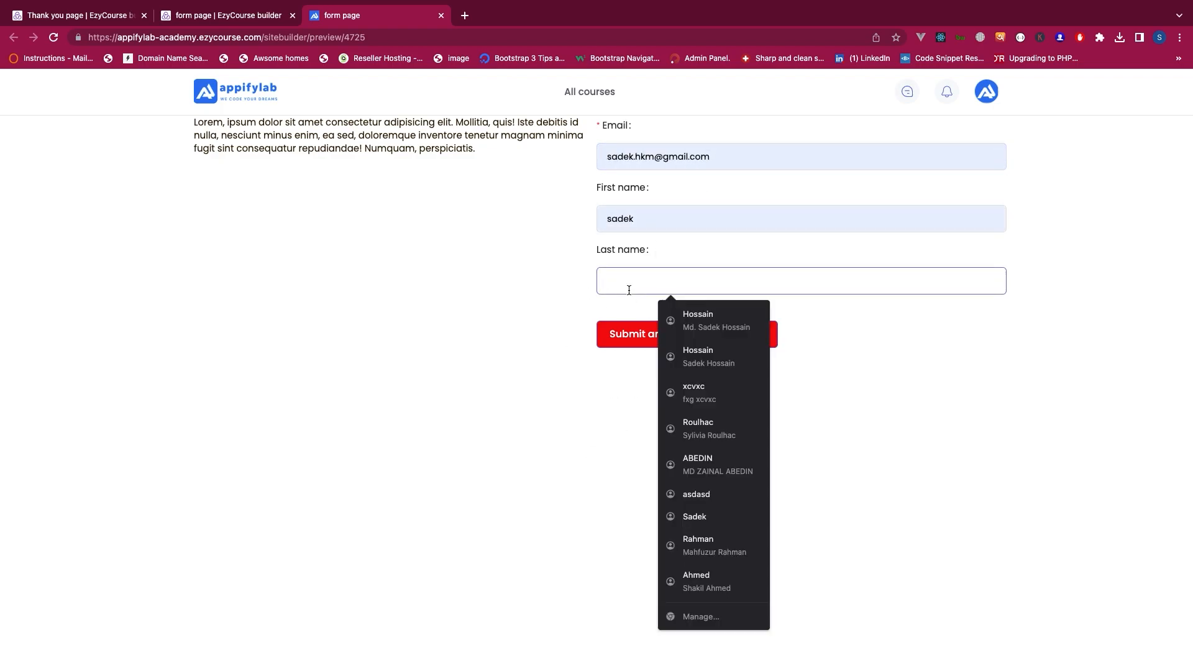
type("hossqi")
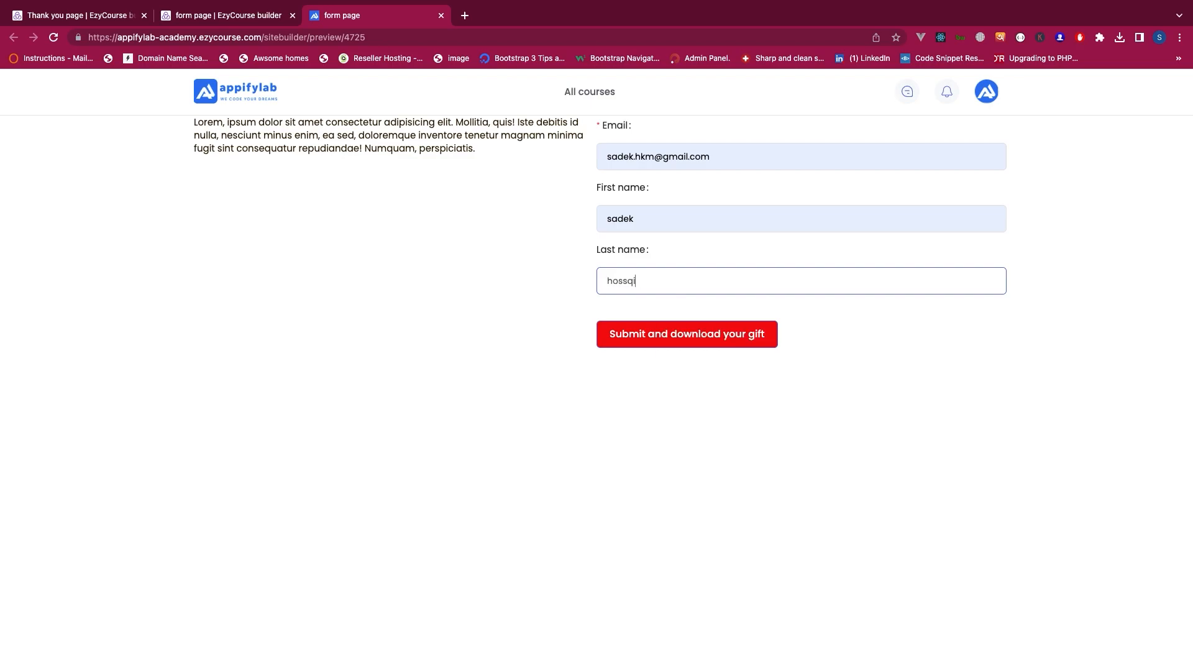
type("i")
left_click(537, 314)
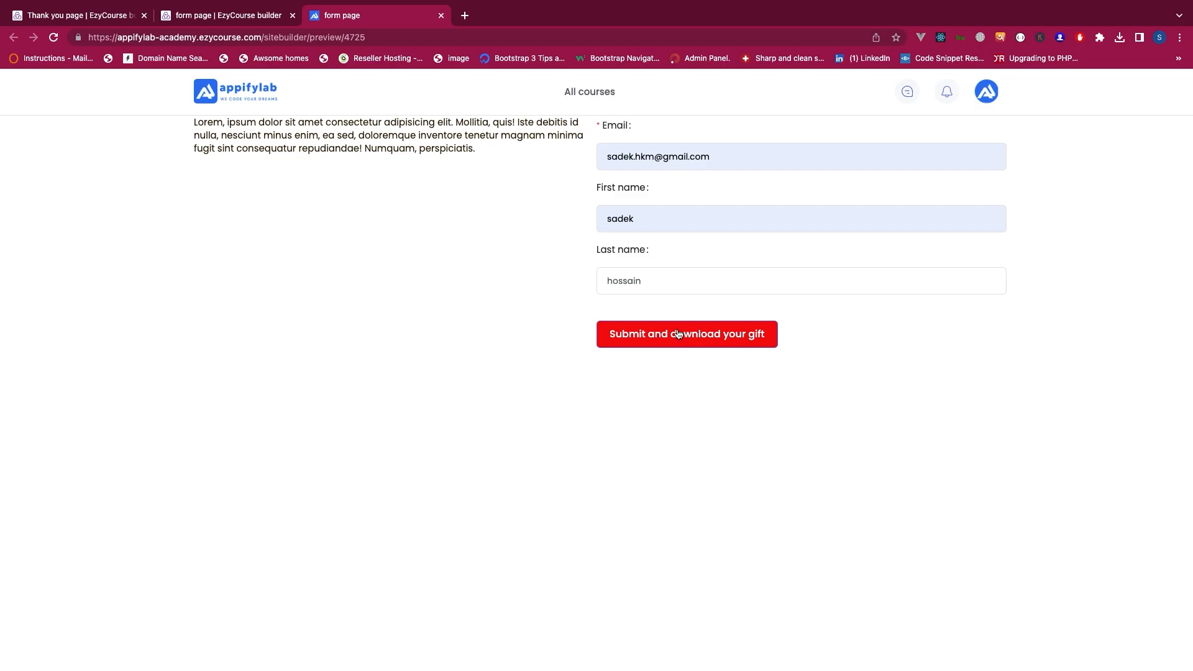
- Check the free gift button in the Thank you page's builder tab and submit the completed form from its preview
left_click(87, 16)
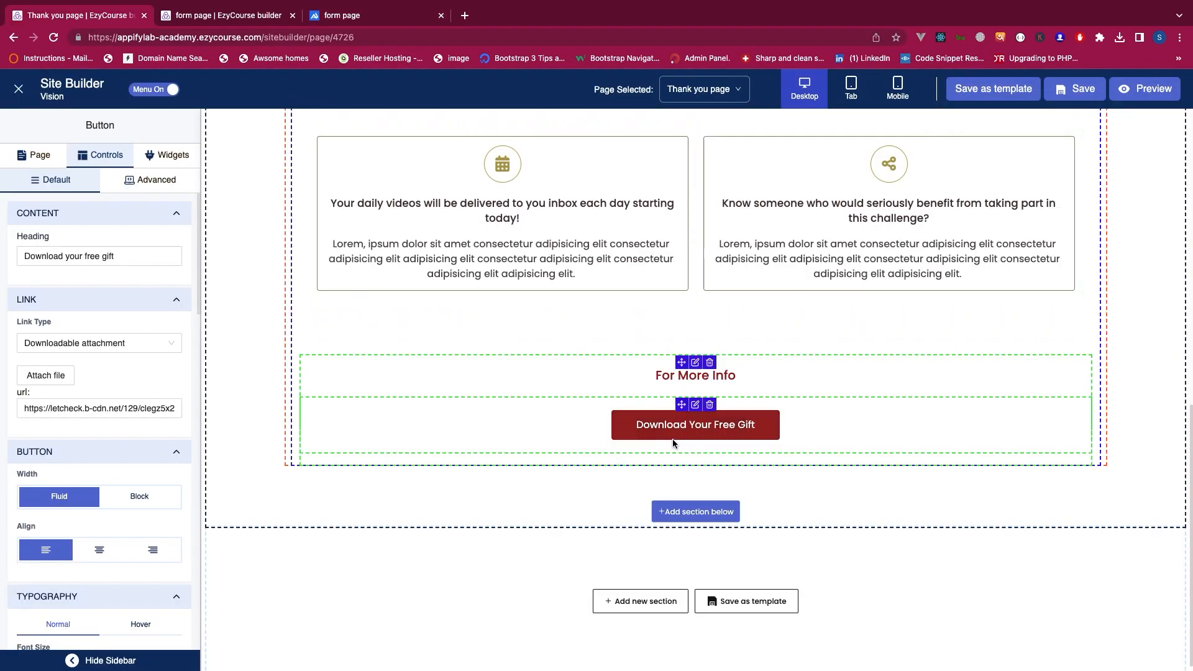
left_click(383, 25)
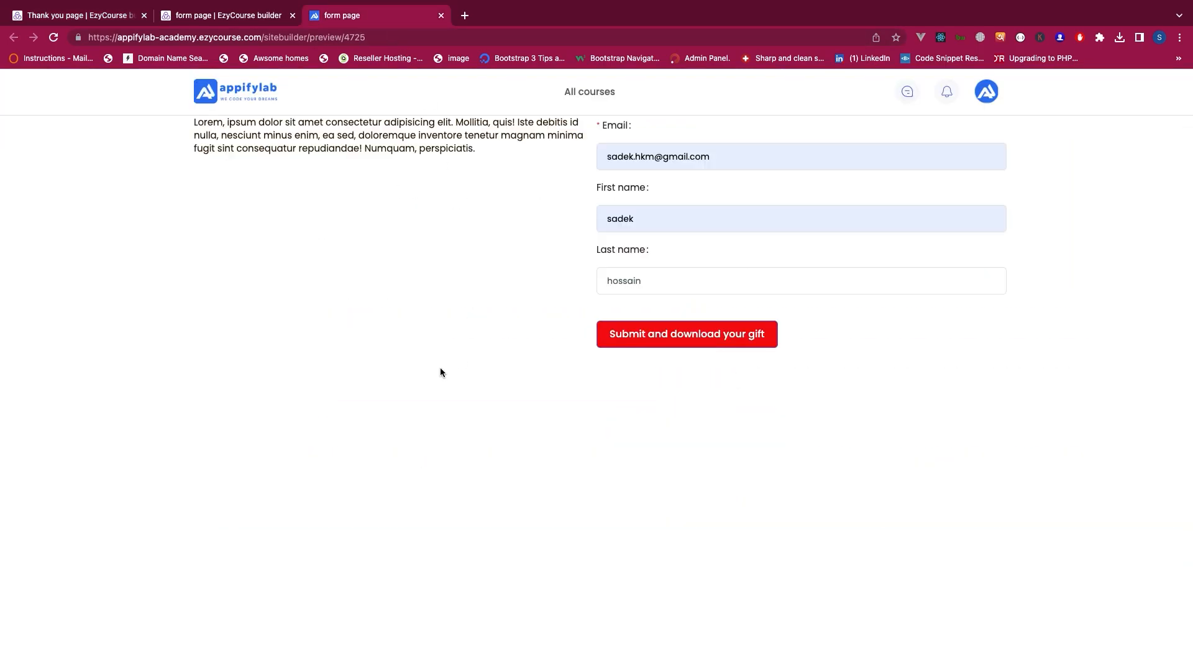
left_click(663, 346)
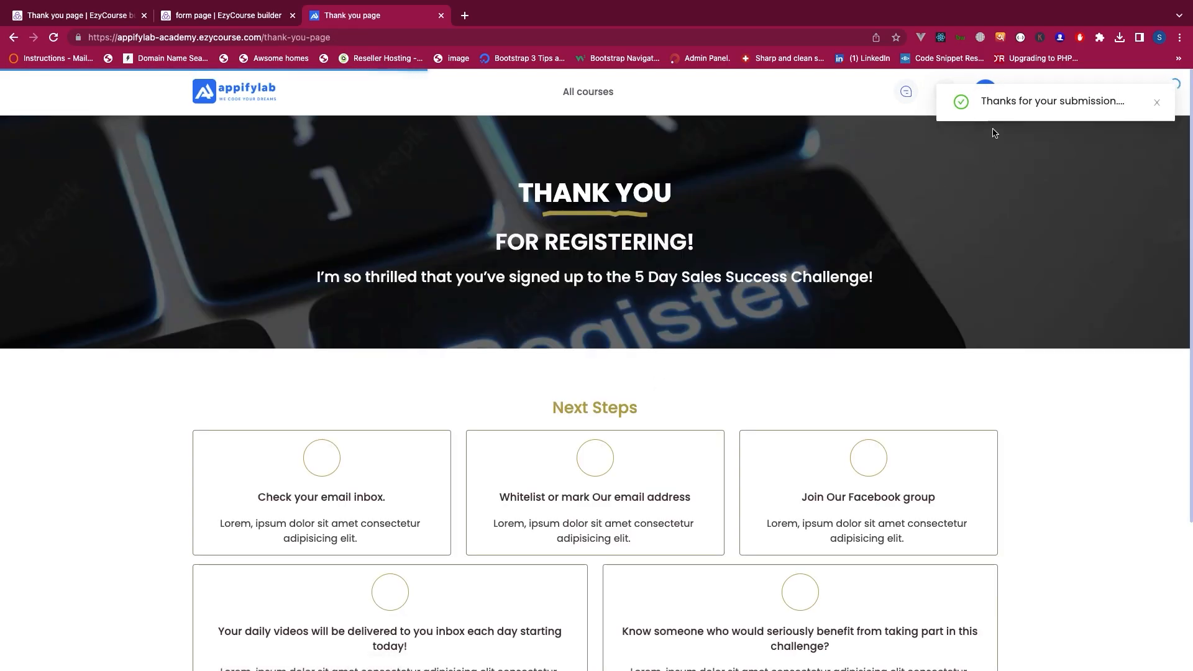
- Review the submission message and Thank you page, and open the "Download Your Free Gift" attachment
left_click_drag(988, 106, 1106, 103)
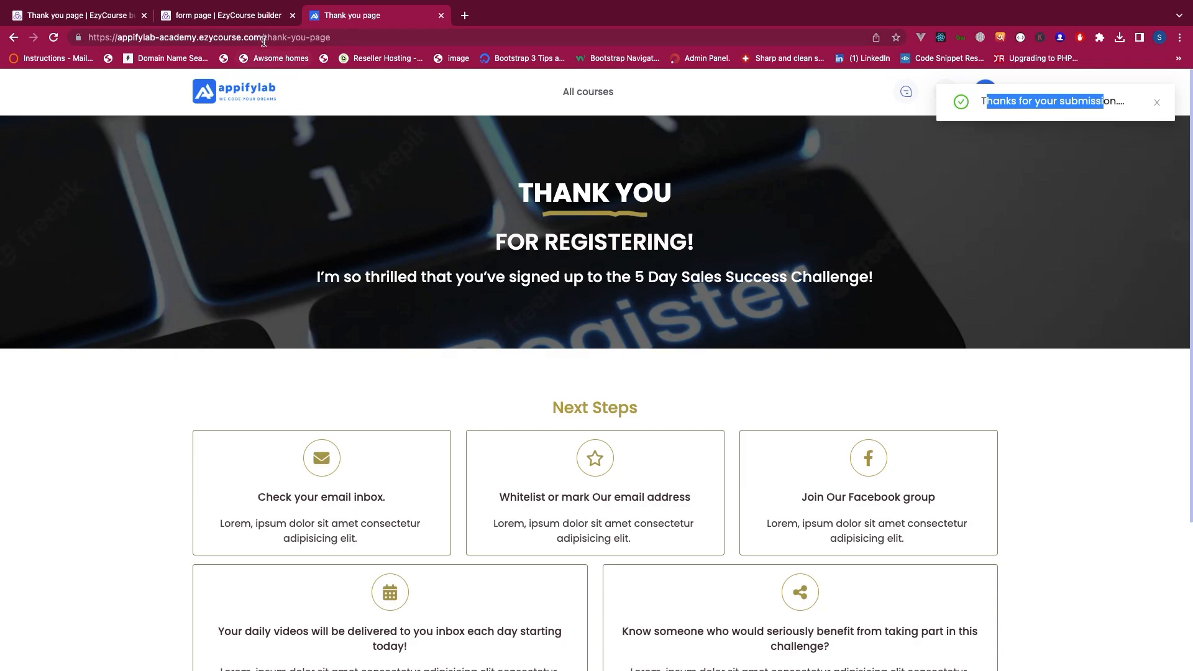
left_click_drag(273, 40, 350, 40)
left_click(351, 285)
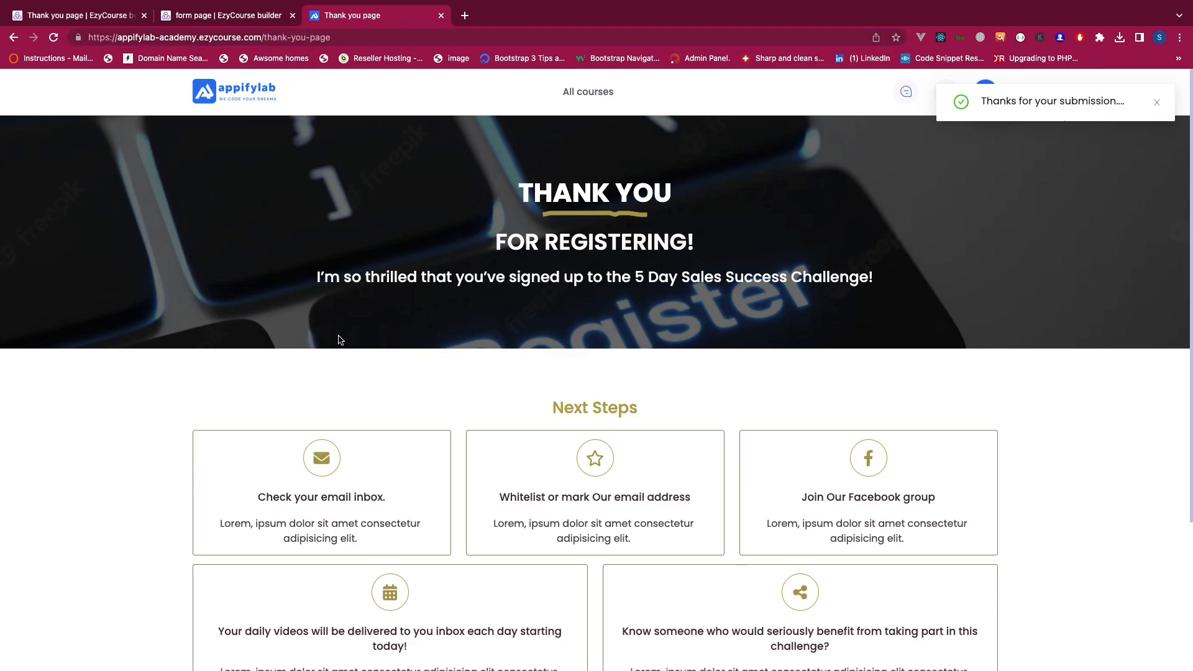
scroll(342, 340, "down", 1)
scroll(619, 257, "down", 3)
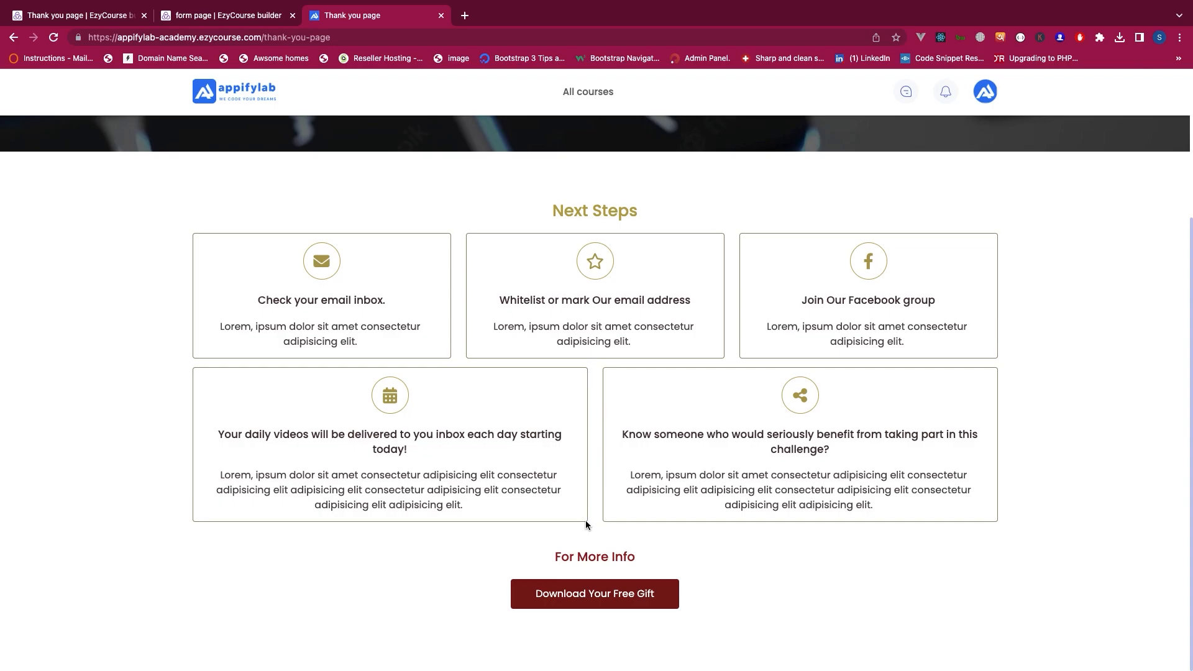
left_click(594, 599)
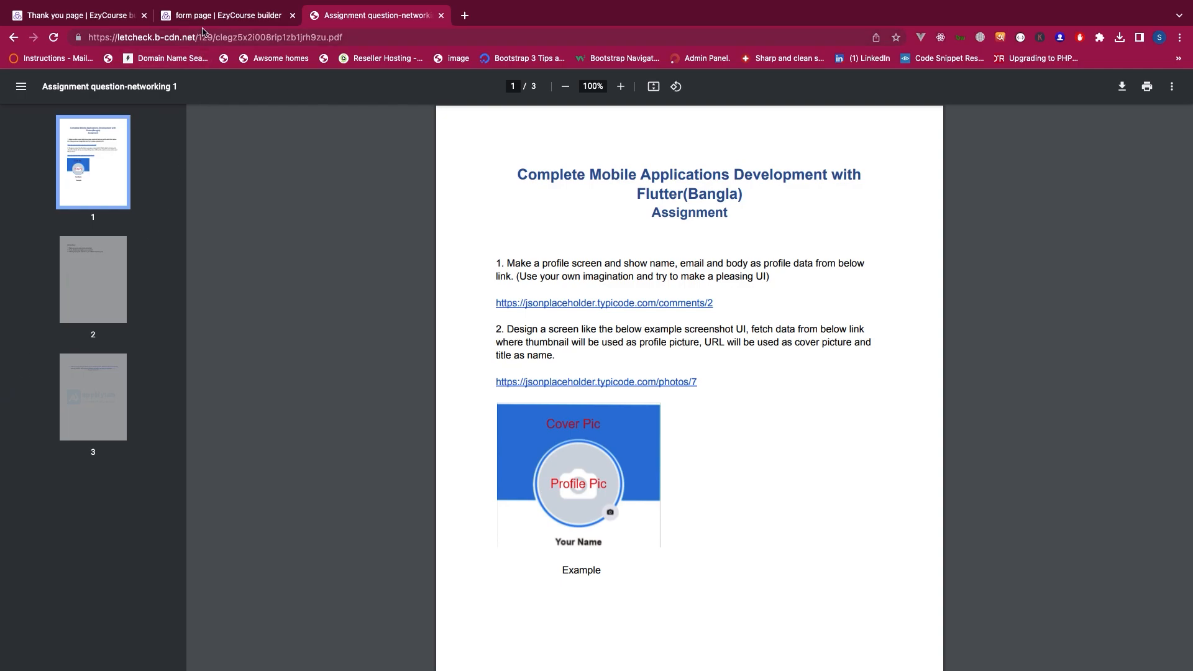
- Exit the form page's site builder and open the responses of "Live test test form" under Forms & Contacts
left_click(226, 16)
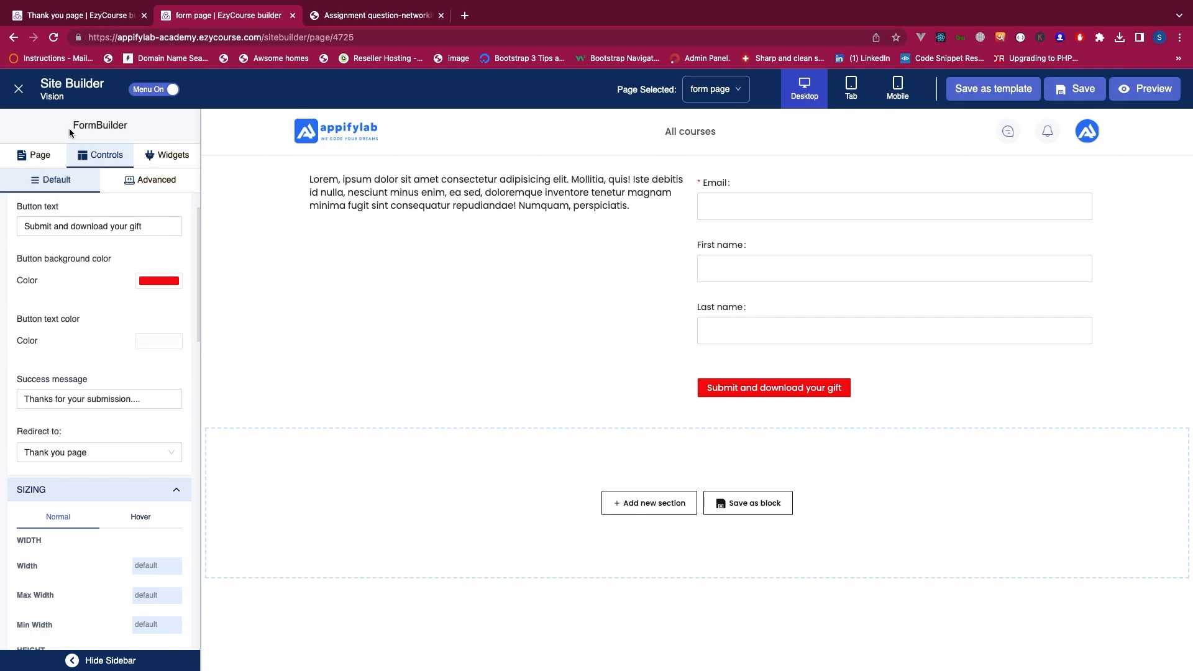
left_click(19, 91)
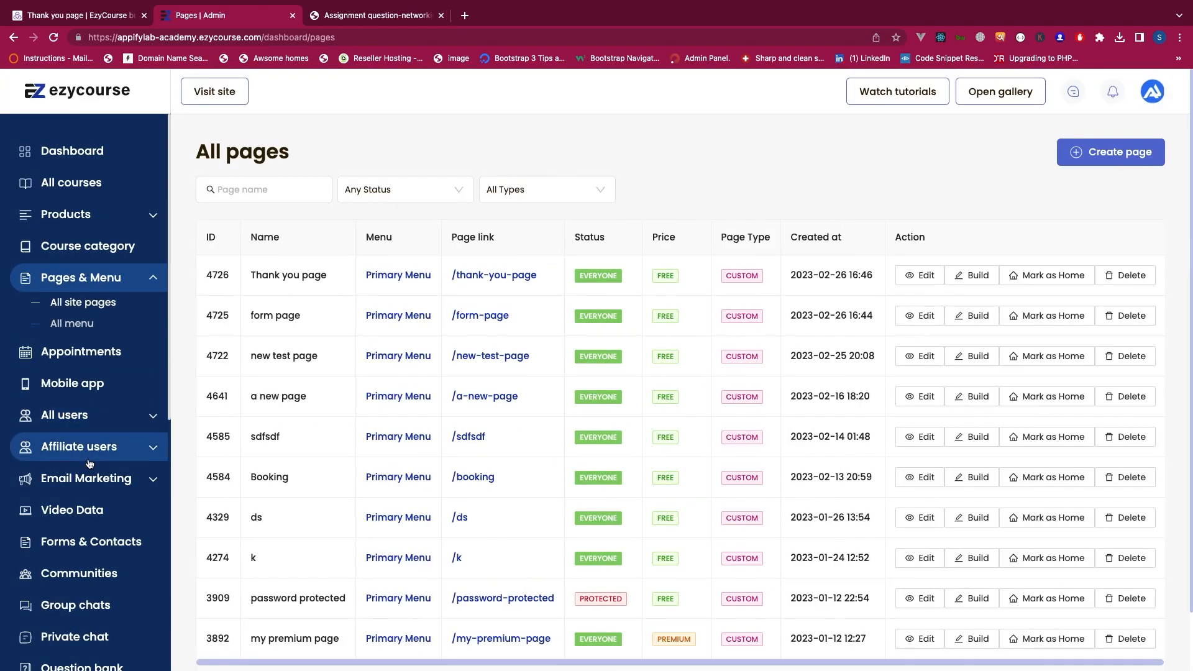
scroll(90, 464, "down", 2)
left_click(101, 495)
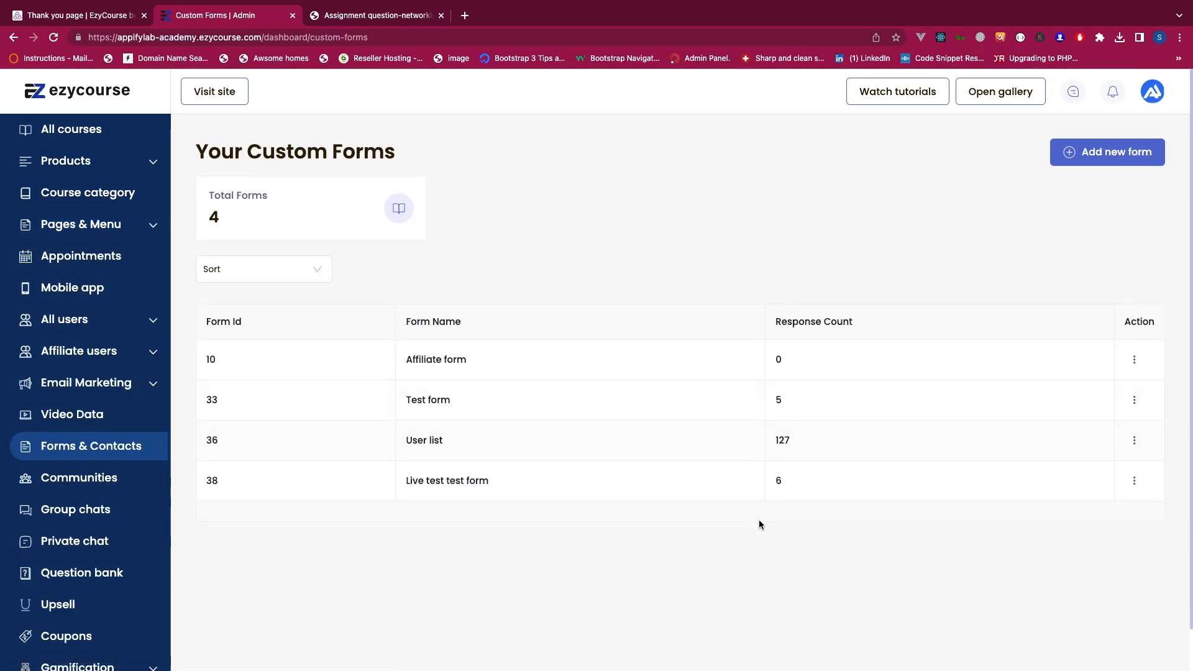
left_click(1134, 481)
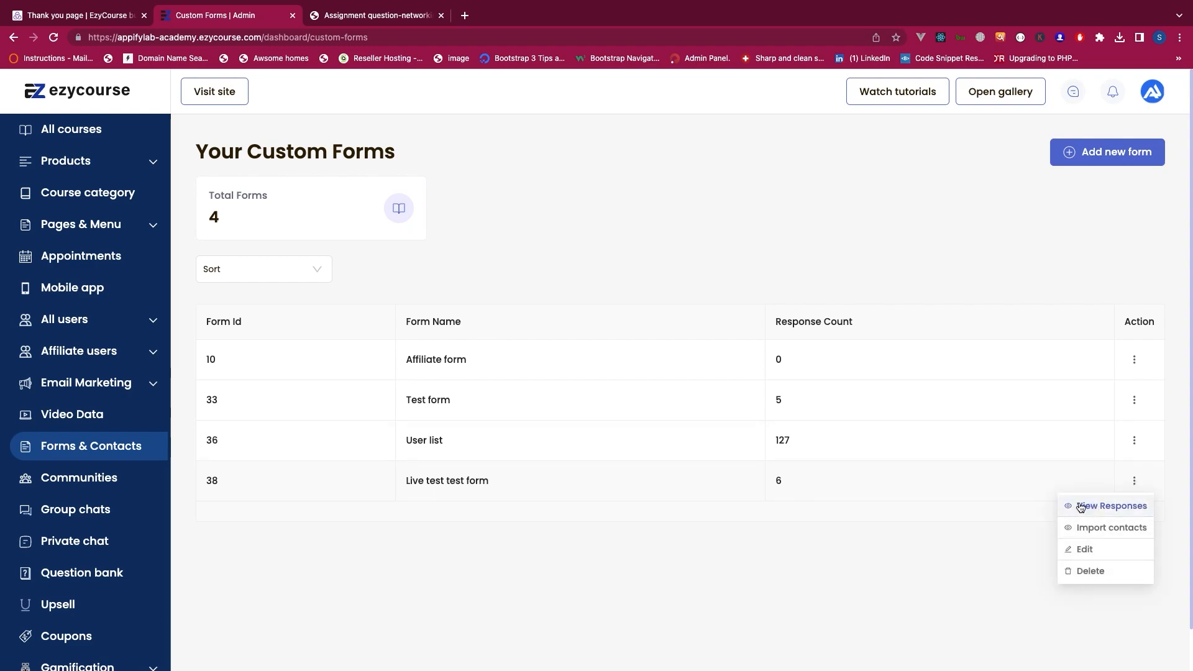
left_click(1113, 507)
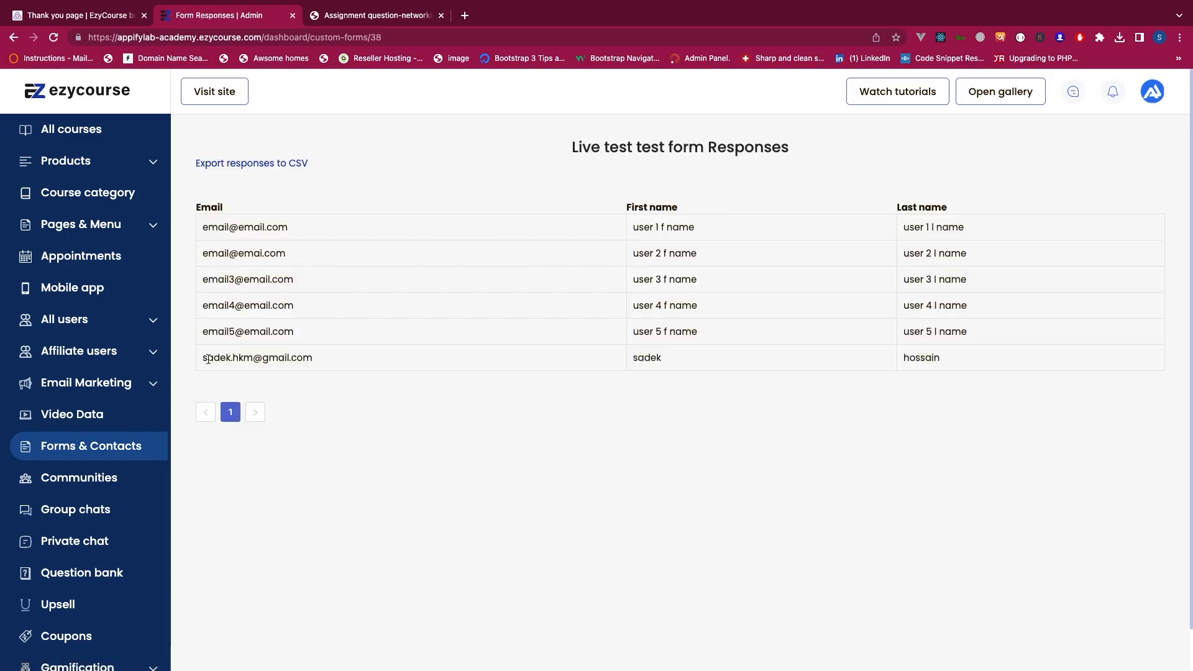
- Review the listed form responses and export them to CSV
left_click_drag(207, 359, 321, 361)
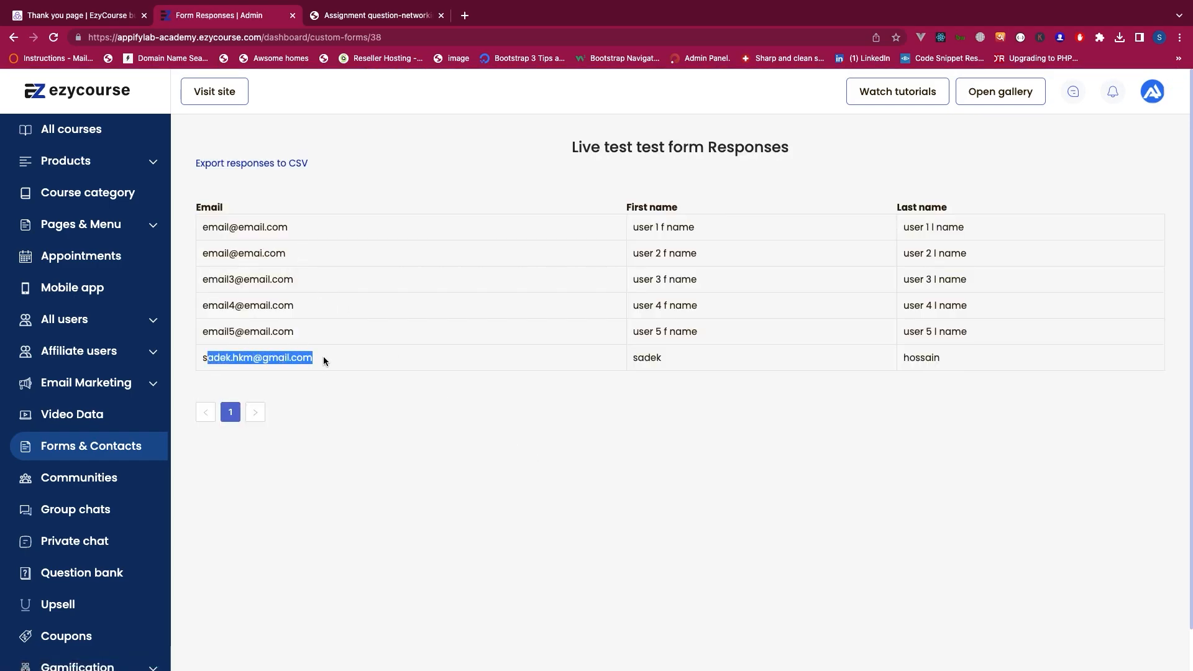
left_click(272, 320)
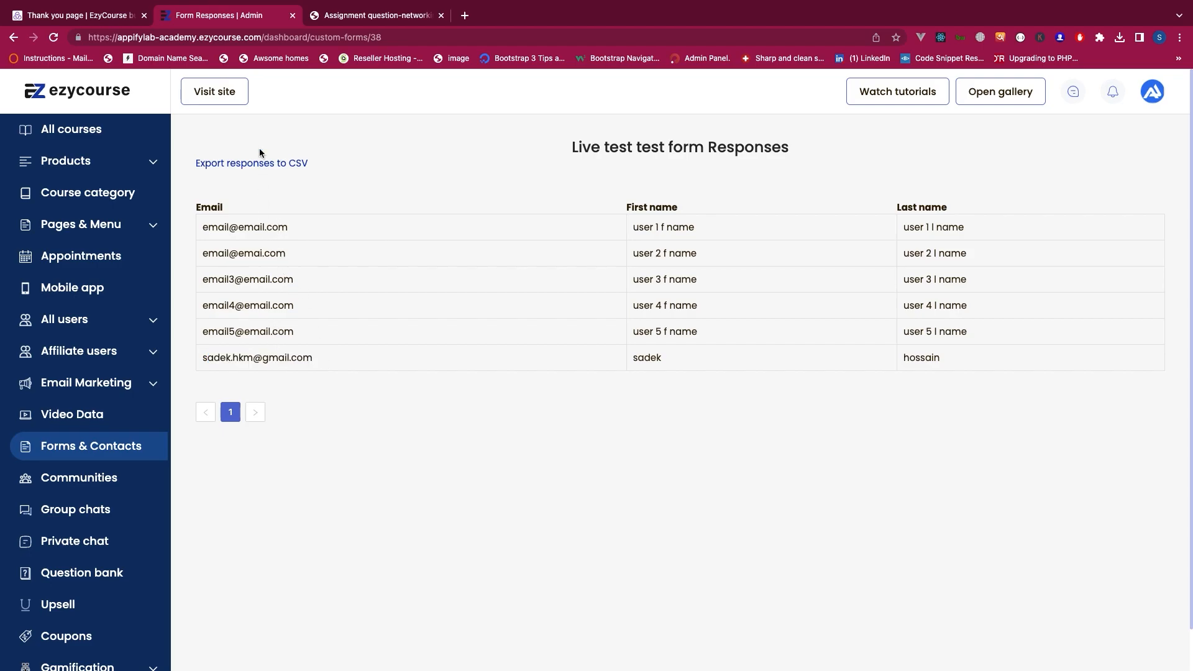
left_click_drag(217, 227, 294, 333)
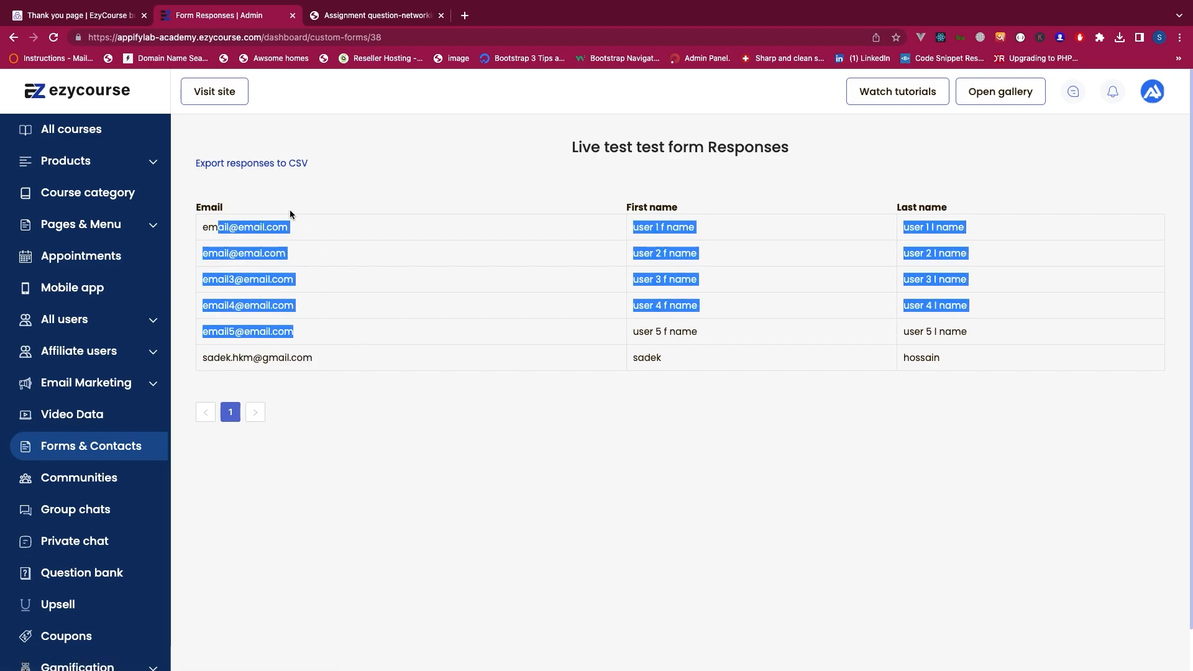
left_click(254, 167)
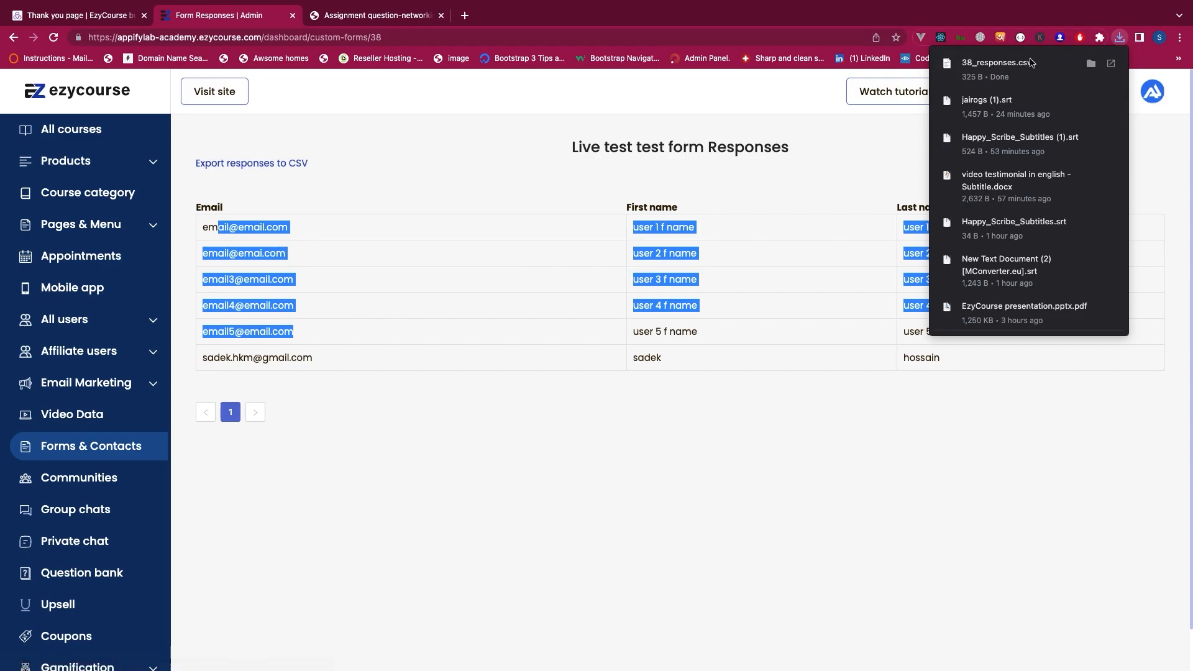
left_click(413, 533)
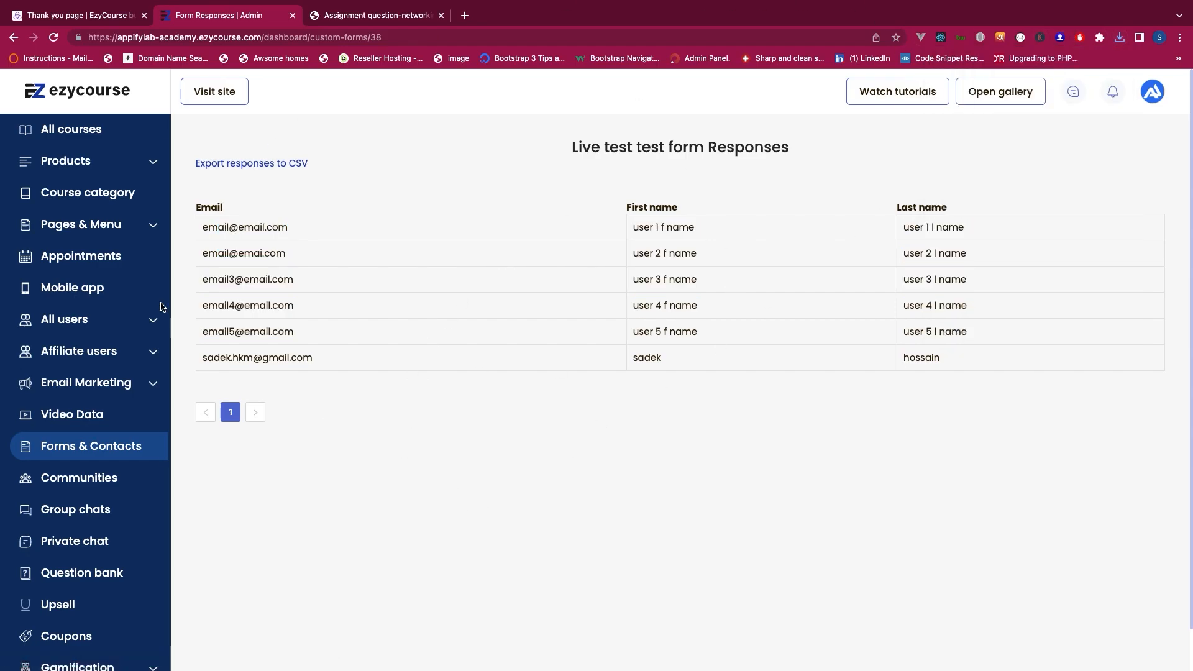
- Start a new broadcast email campaign
left_click(78, 383)
left_click(72, 410)
left_click_drag(331, 285, 317, 425)
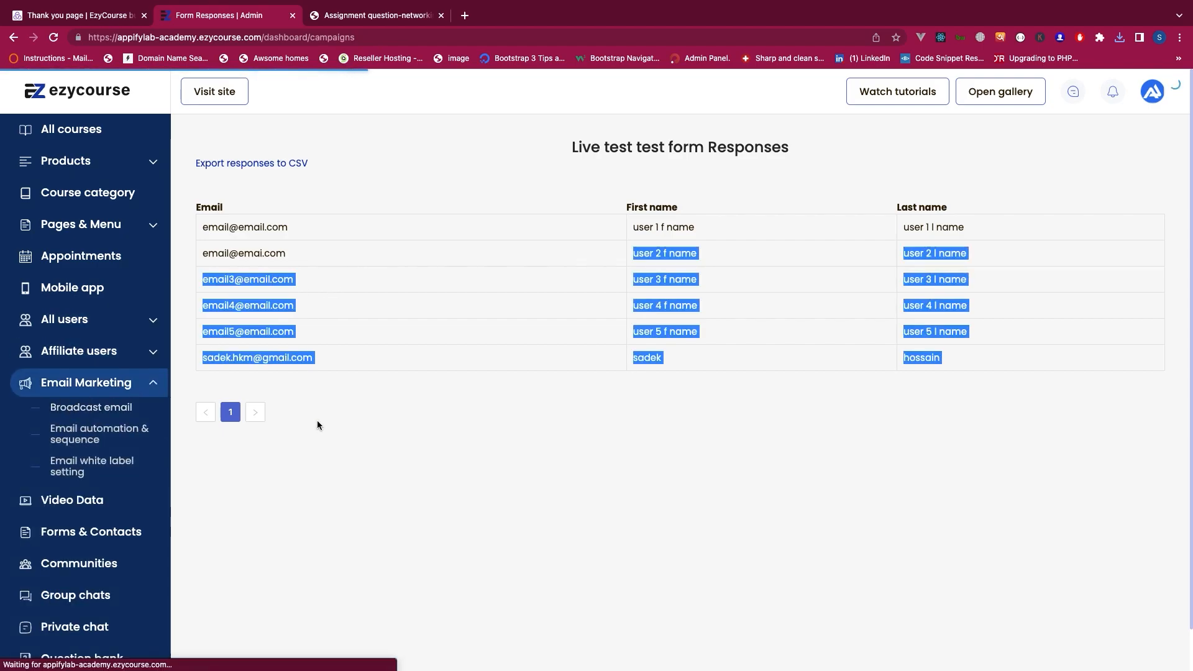
left_click(1056, 149)
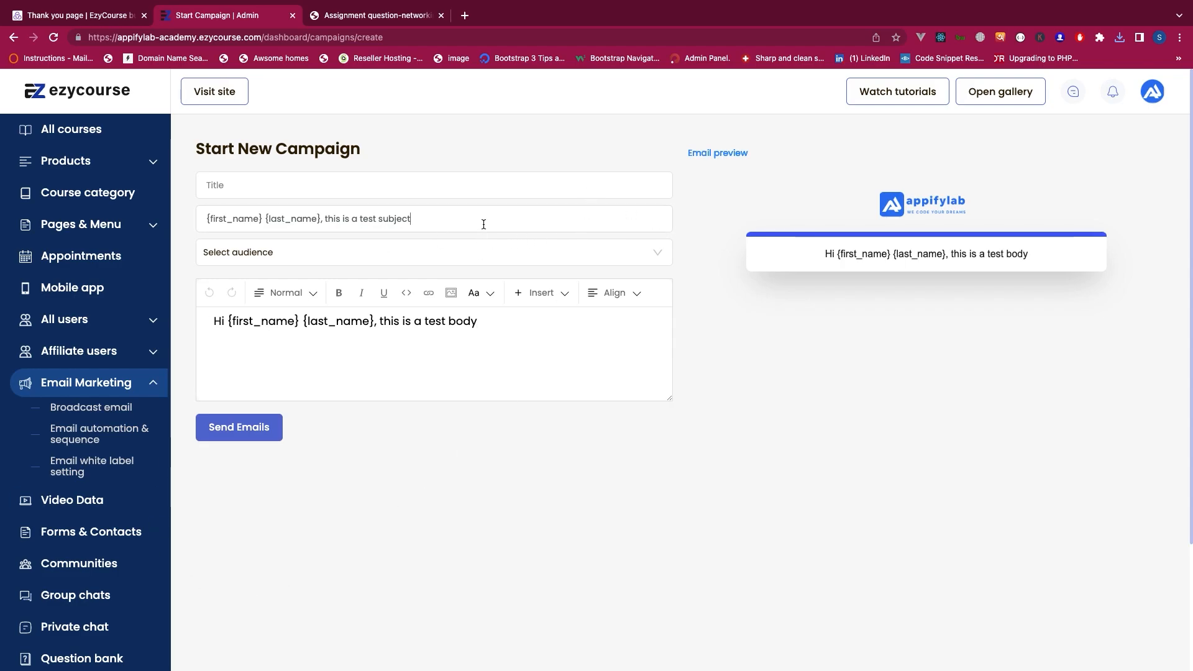
- Set the campaign audience to "Respondents of [x] form" and choose "Live test test form" as the form
left_click(481, 254)
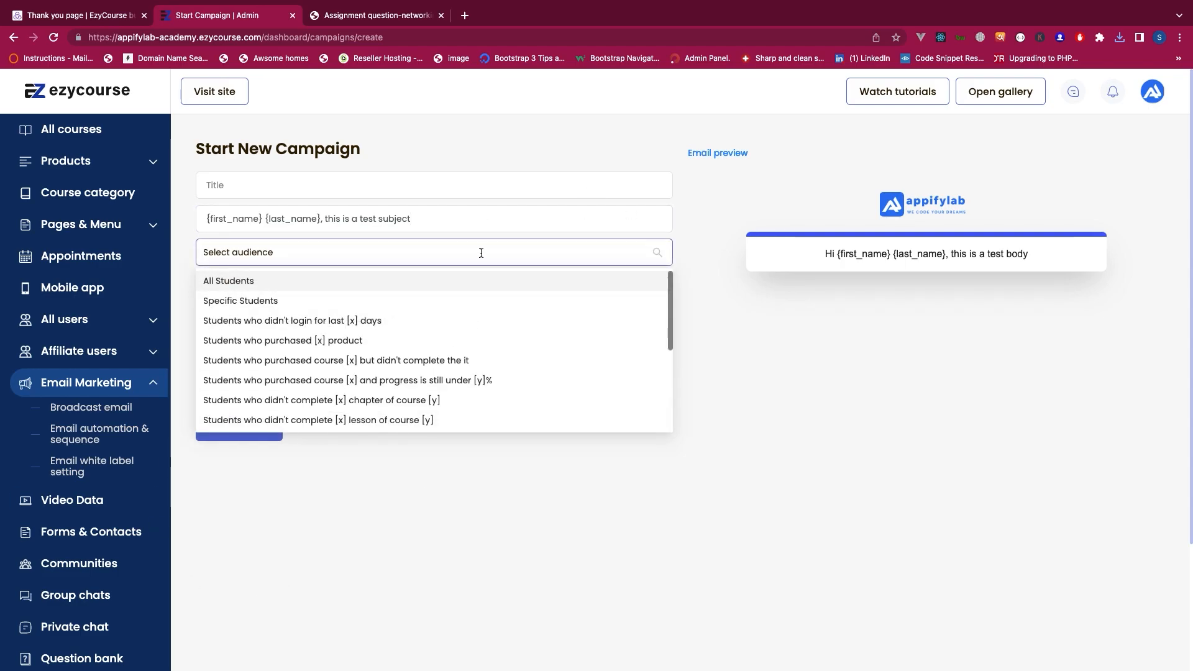
scroll(403, 349, "down", 3)
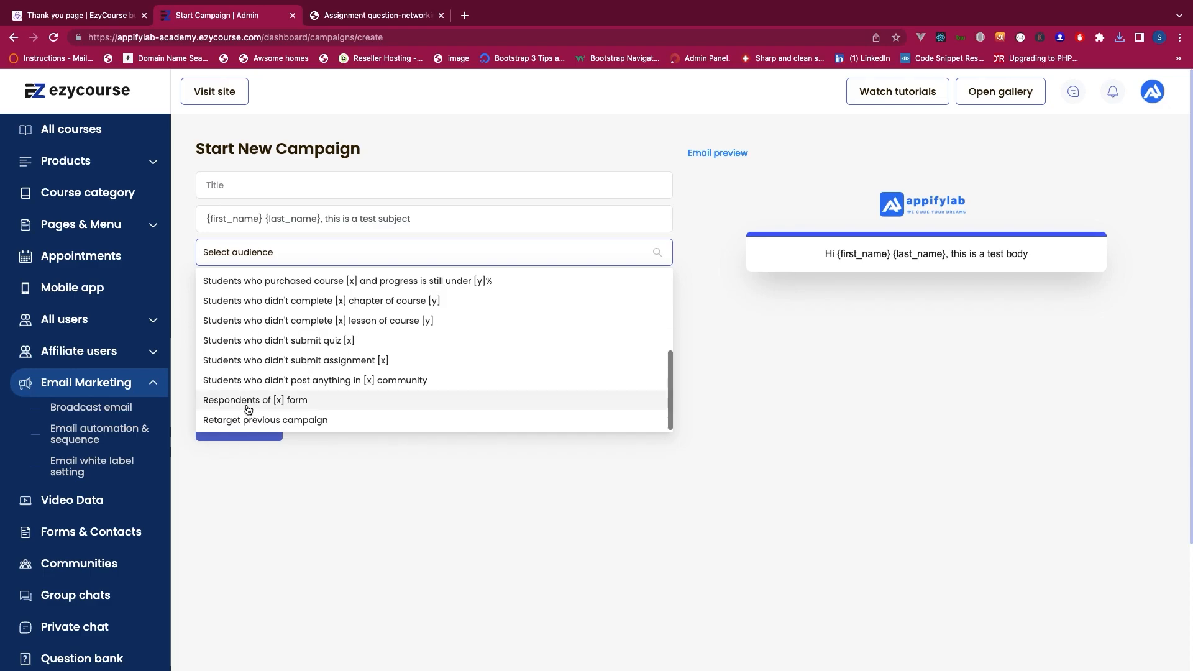
left_click(355, 402)
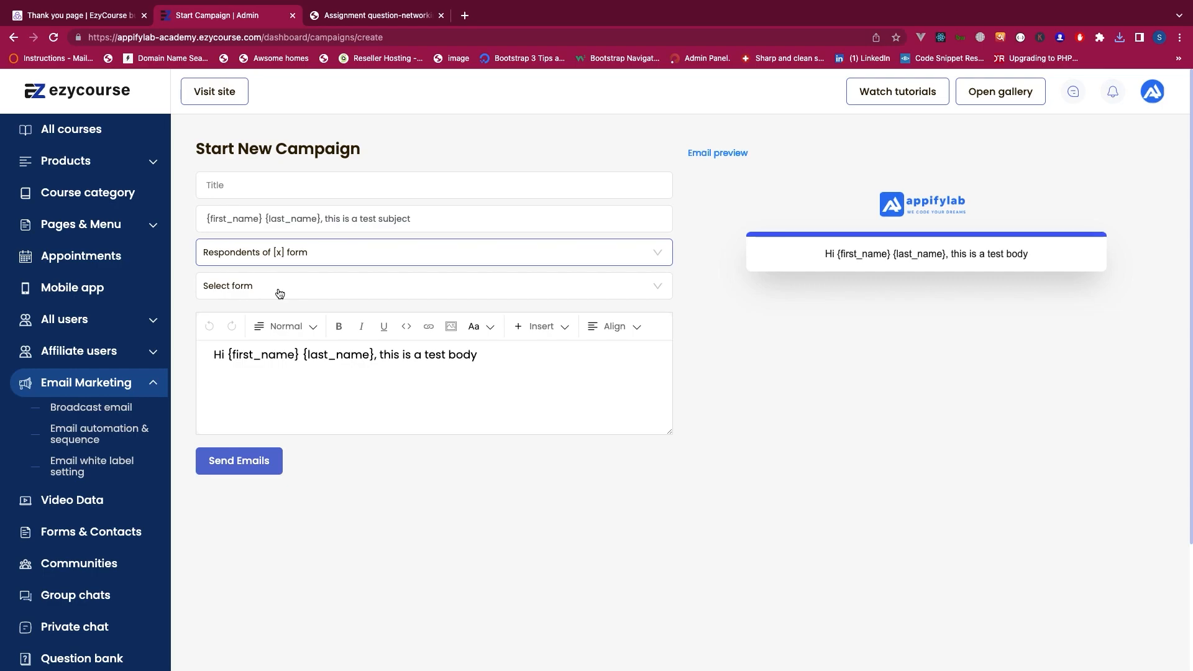
left_click(280, 292)
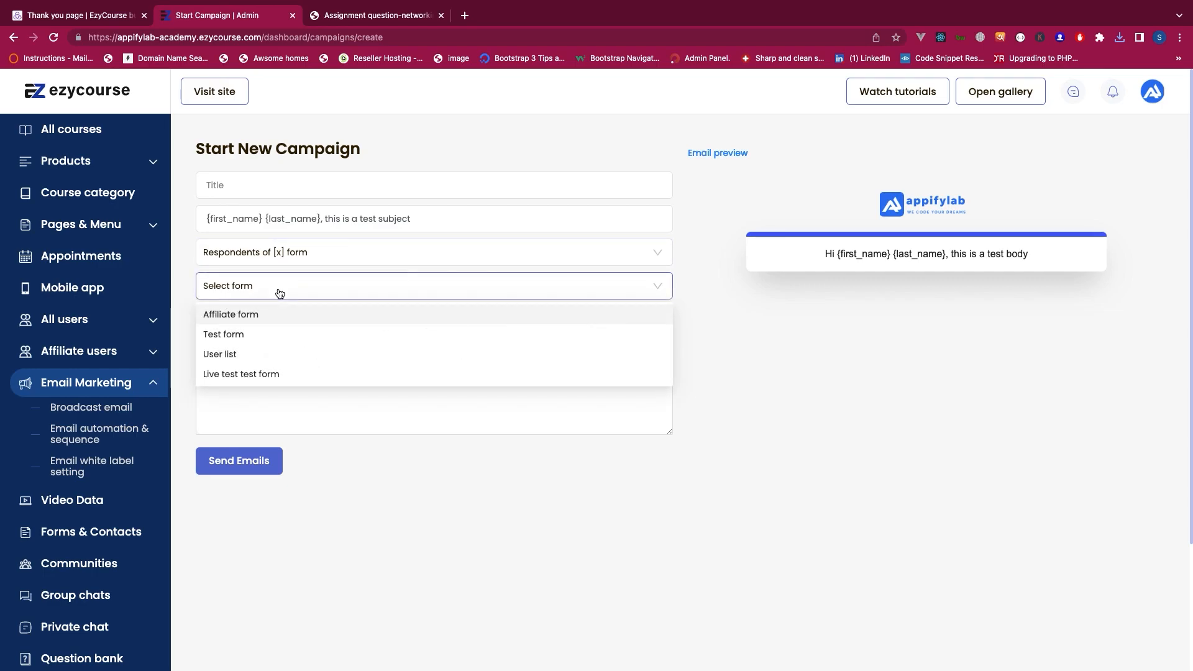
left_click(251, 381)
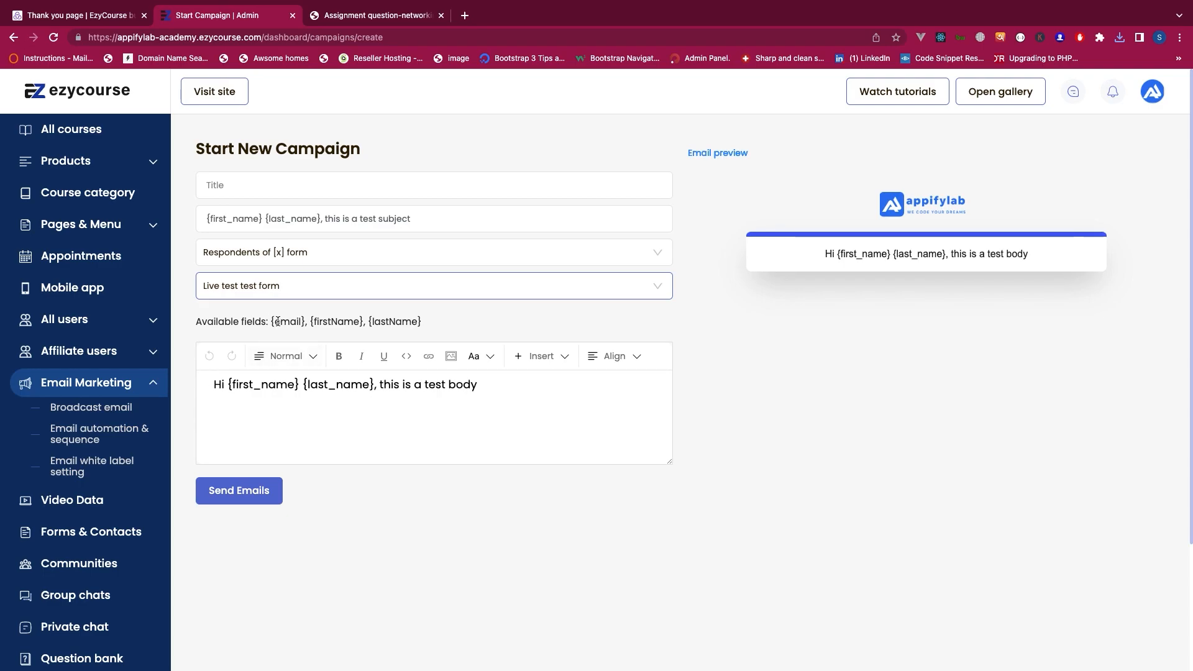
- Examine the campaign's available merge fields, subject, body text and the other audience options
left_click_drag(275, 321, 422, 320)
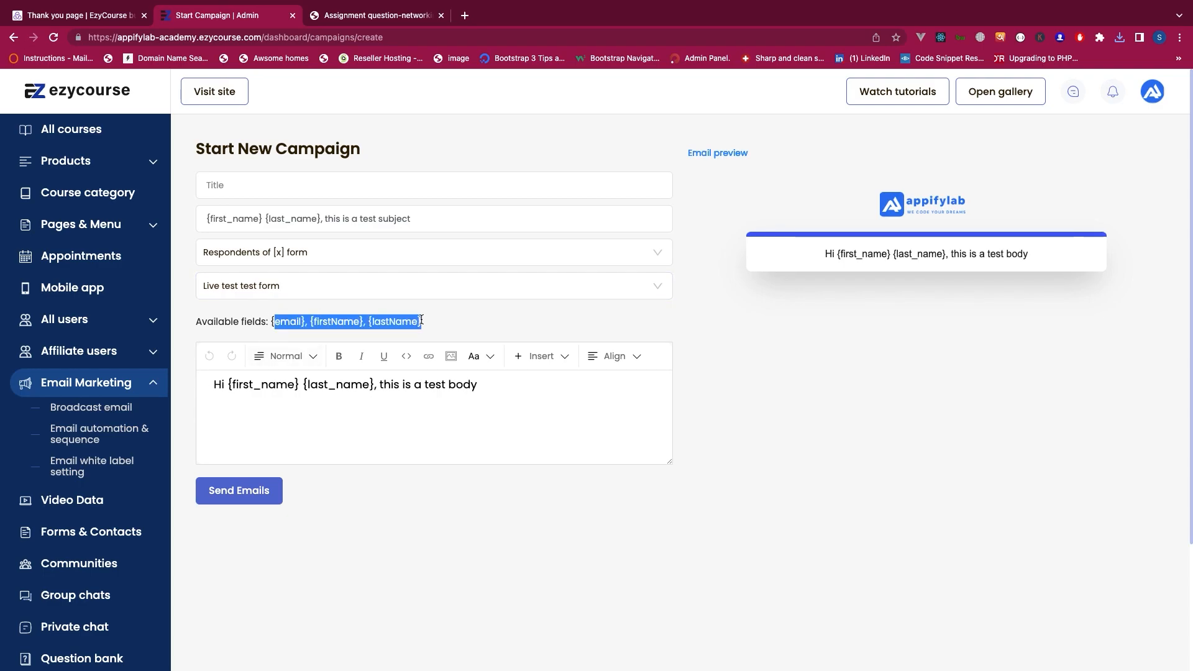
left_click(435, 225)
triple_click(436, 225)
left_click_drag(479, 384, 227, 384)
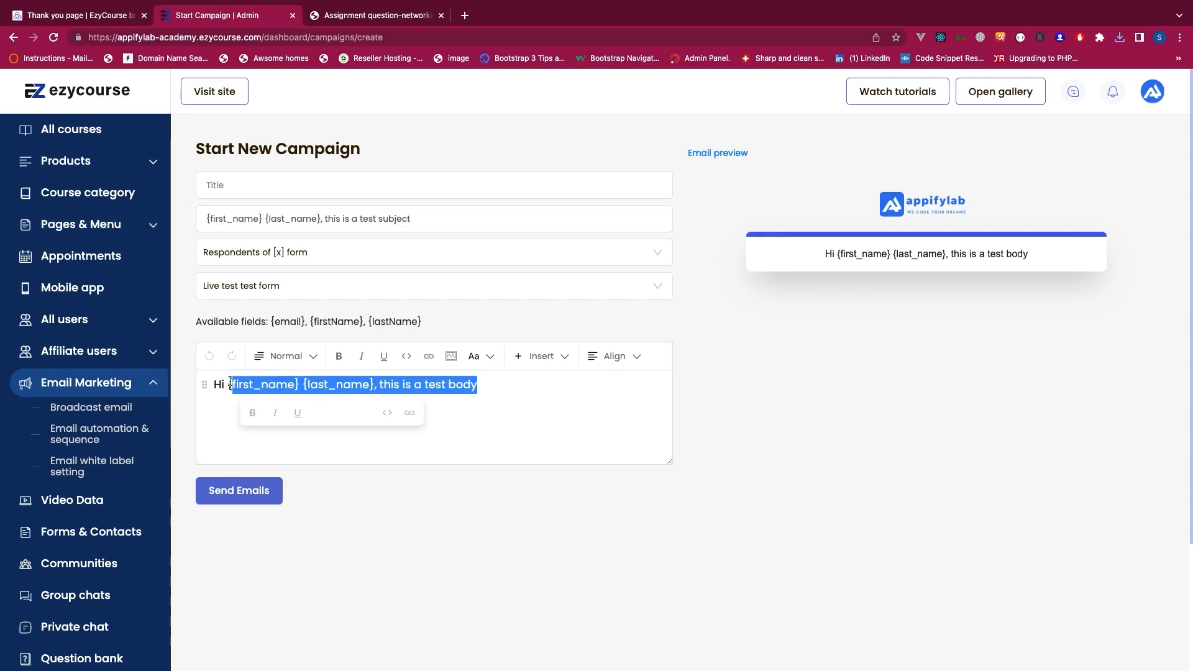
left_click(293, 254)
scroll(300, 371, "up", 3)
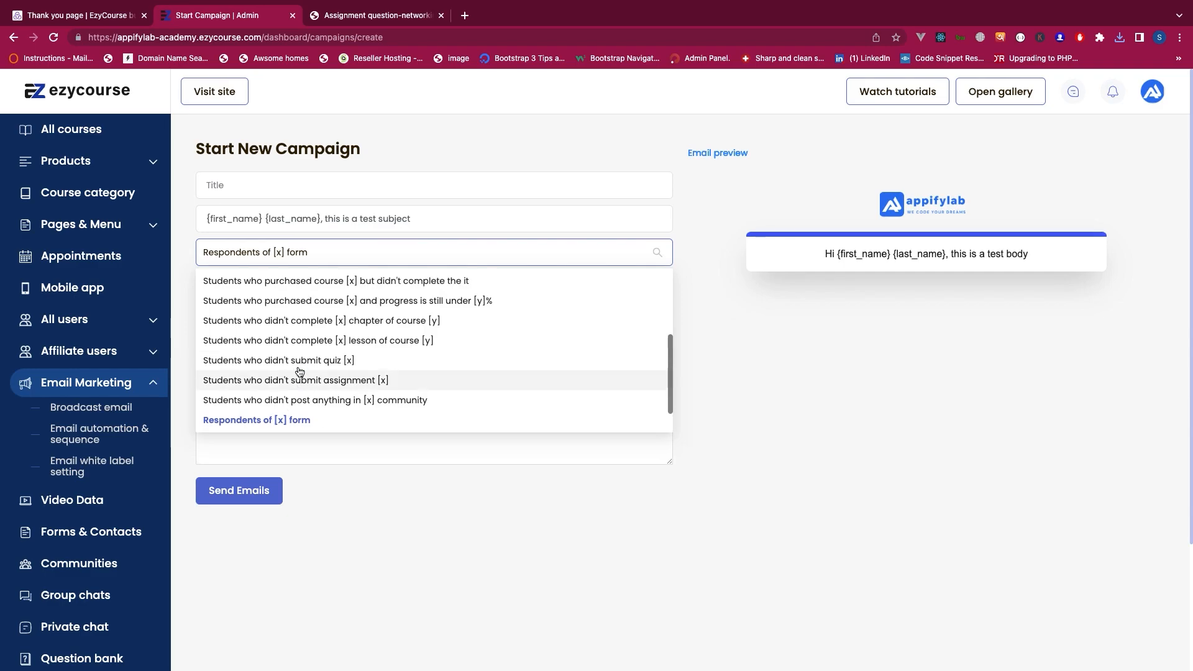
scroll(300, 372, "down", 3)
scroll(300, 372, "up", 2)
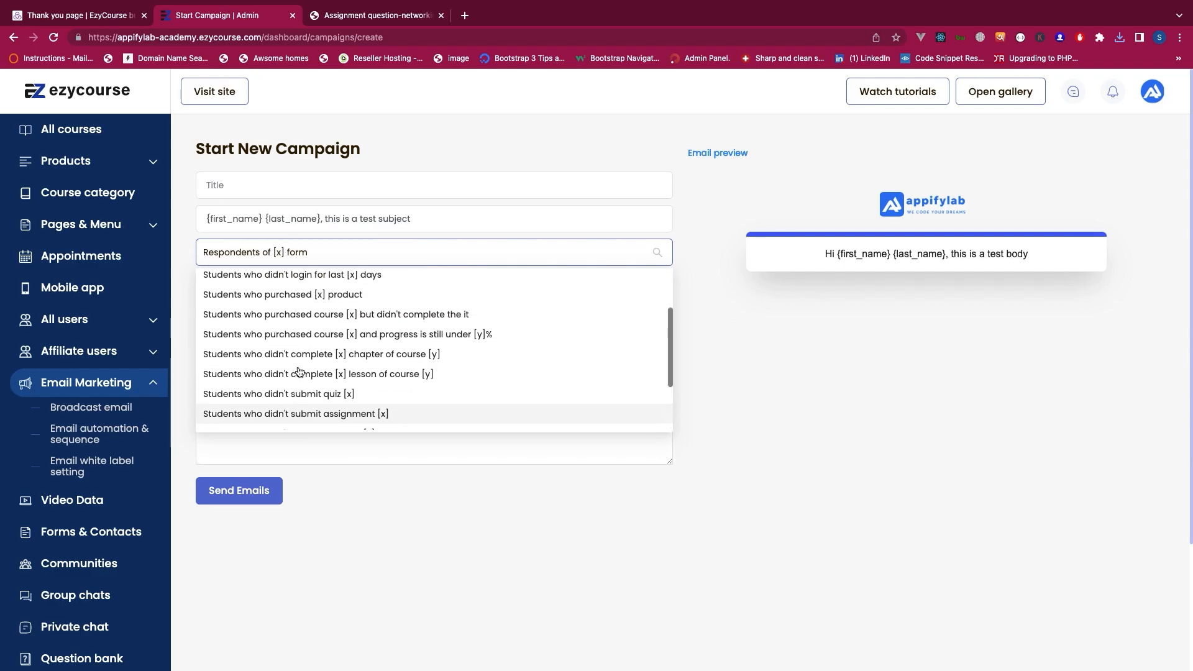
scroll(299, 371, "down", 2)
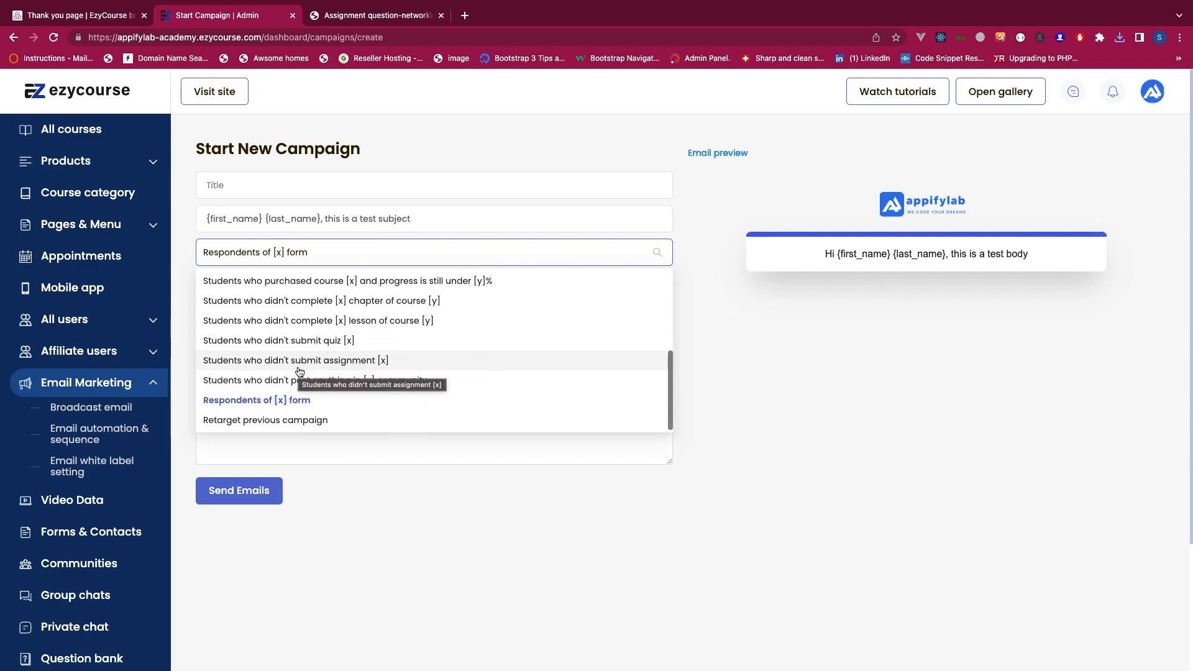
left_click(379, 494)
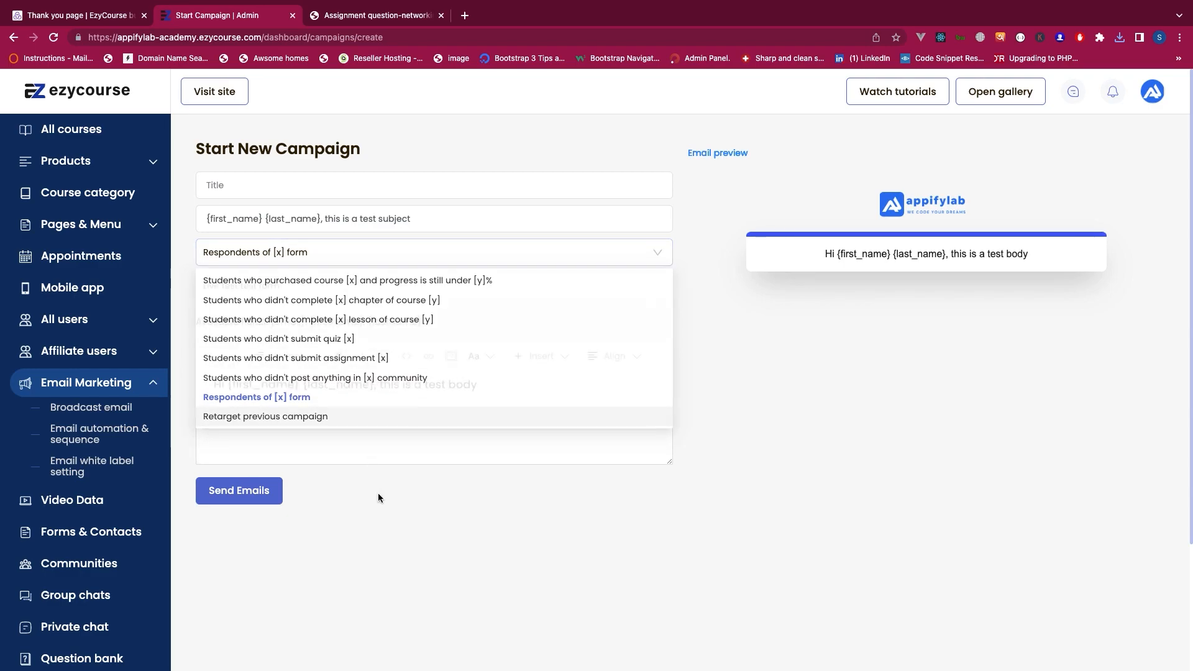